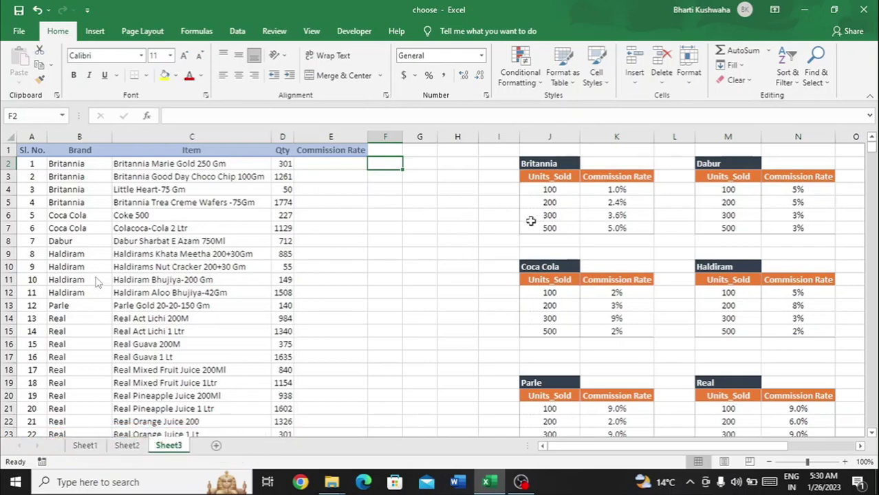
- Try entering a commission rate of 3.6% by hand in E2 for the first Britannia item
{"action": "left_click", "coordinate": [359, 166]}
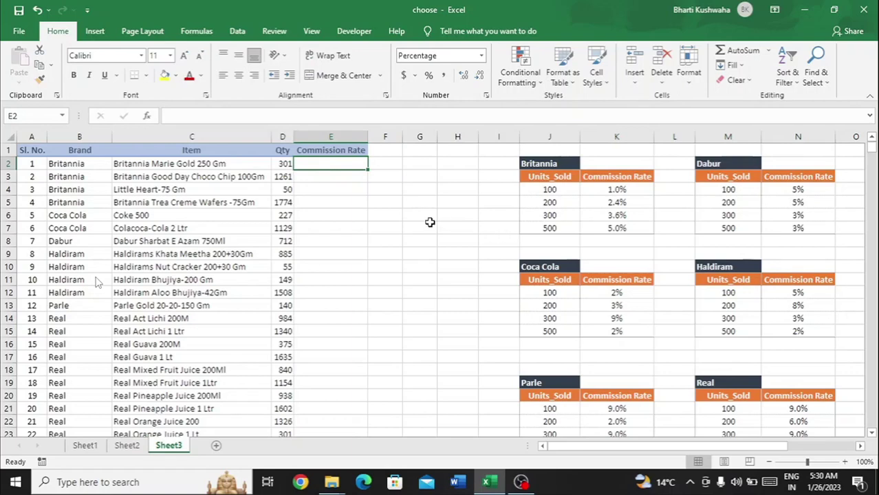
{"action": "type", "text": "3"}
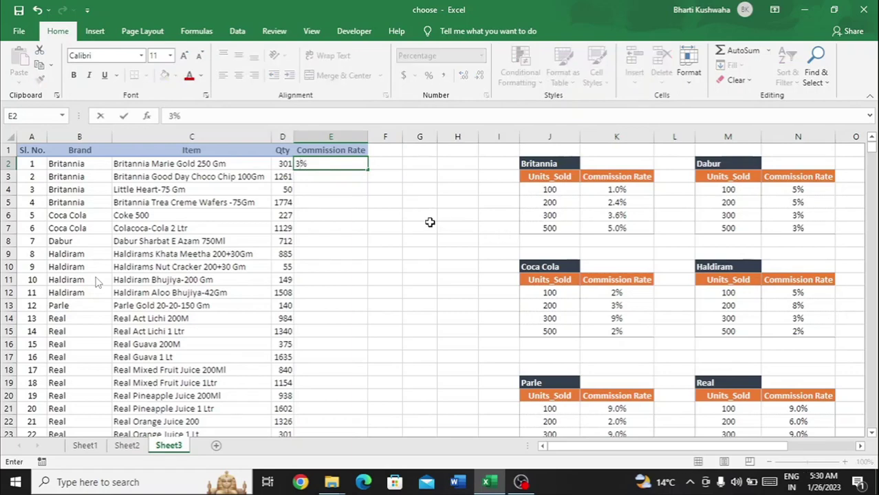
{"action": "type", "text": ".6"}
{"action": "scroll", "coordinate": [326, 262], "scroll_direction": "down", "scroll_amount": 8}
{"action": "scroll", "coordinate": [325, 263], "scroll_direction": "down", "scroll_amount": 2}
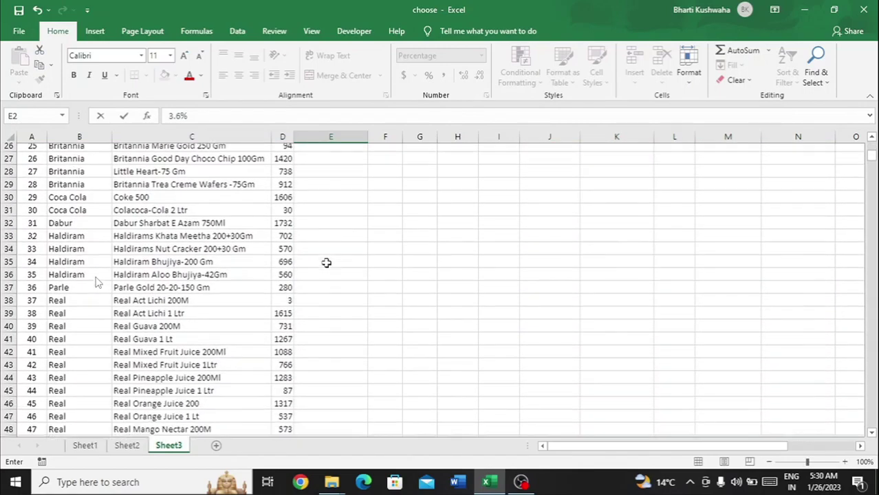
{"action": "scroll", "coordinate": [326, 263], "scroll_direction": "up", "scroll_amount": 10}
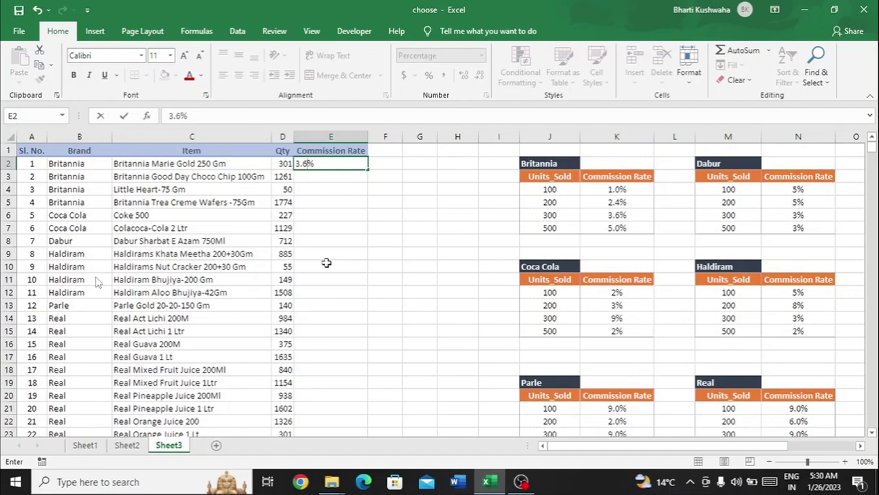
- Clear the manually entered commission rate from E2
{"action": "key", "text": "BackSpace"}
{"action": "key", "text": "BackSpace"}
{"action": "key", "text": "BackSpace"}
{"action": "key", "text": "Tab"}
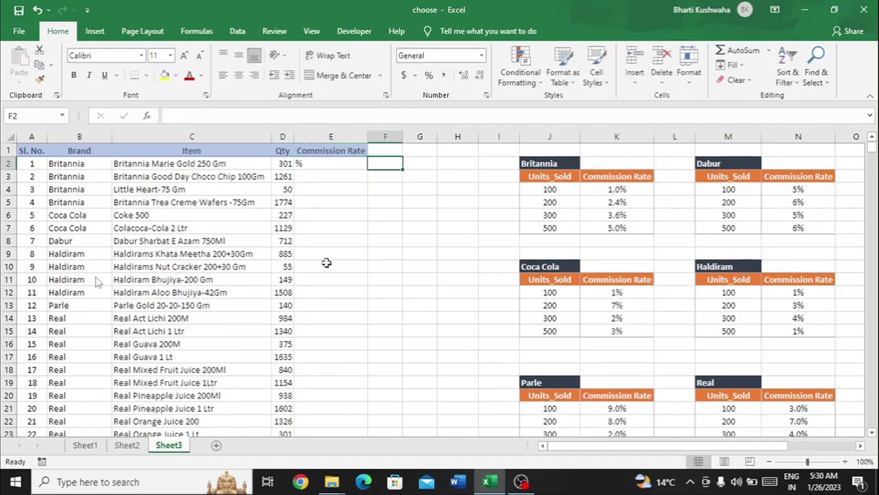
{"action": "key", "text": "Left"}
{"action": "key", "text": "BackSpace"}
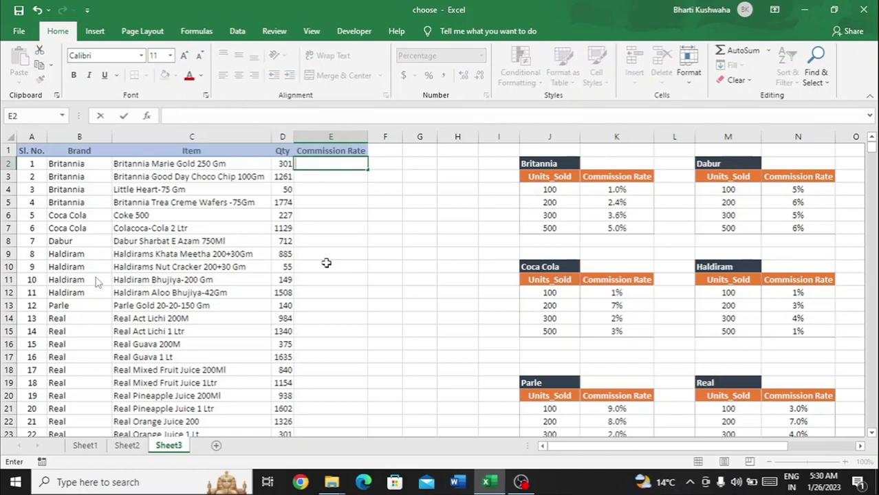
- Delete the CHOOSE formula in J5 on Sheet1
{"action": "left_click", "coordinate": [91, 447]}
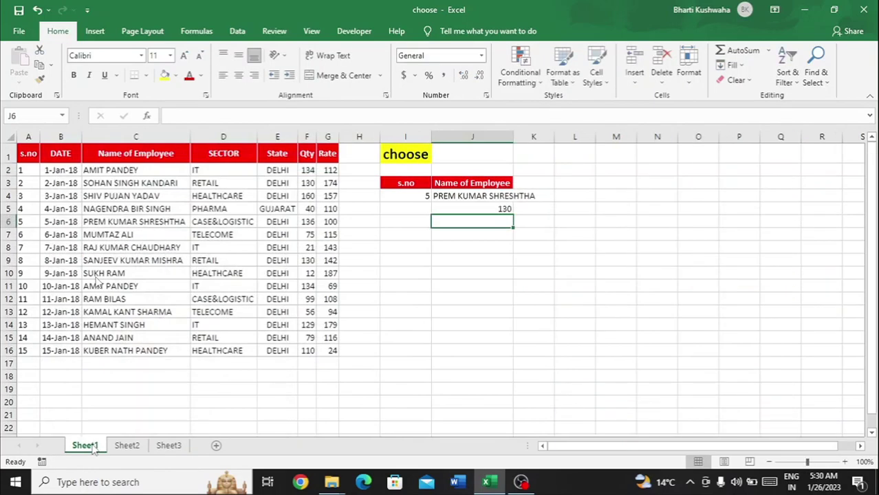
{"action": "key", "text": "Up"}
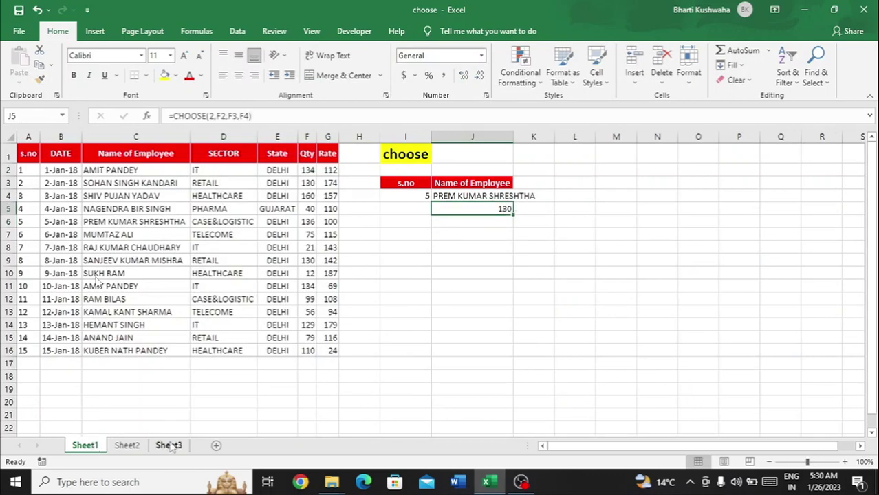
{"action": "key", "text": "BackSpace"}
{"action": "key", "text": "Return"}
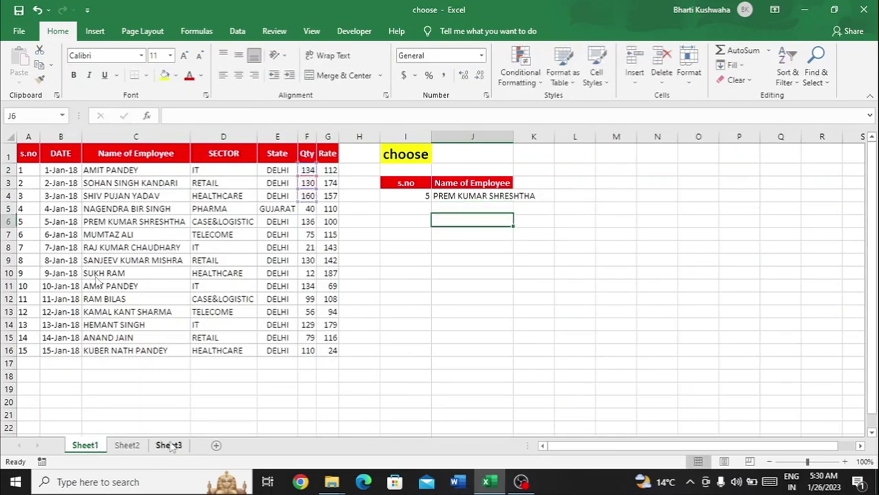
- Start a CHOOSE formula in J5, try the constants 1,2,3 as its arguments, and remove them again
{"action": "key", "text": "Up"}
{"action": "key", "text": "Up"}
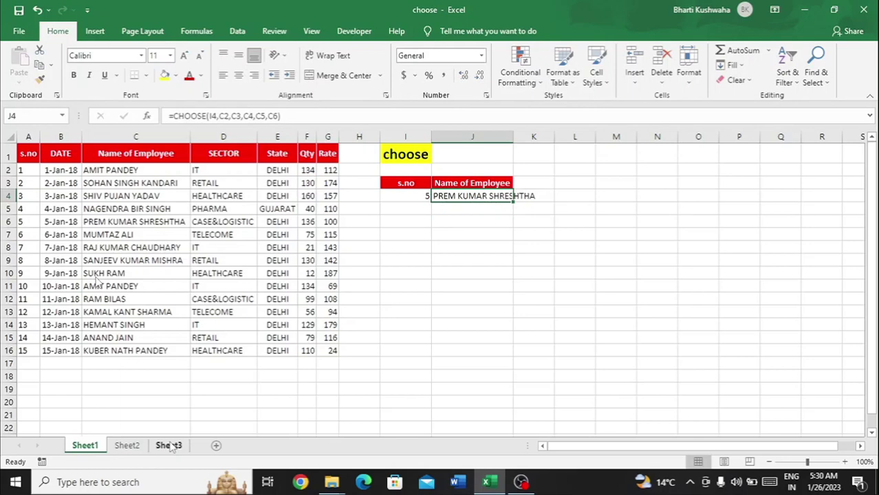
{"action": "key", "text": "Down"}
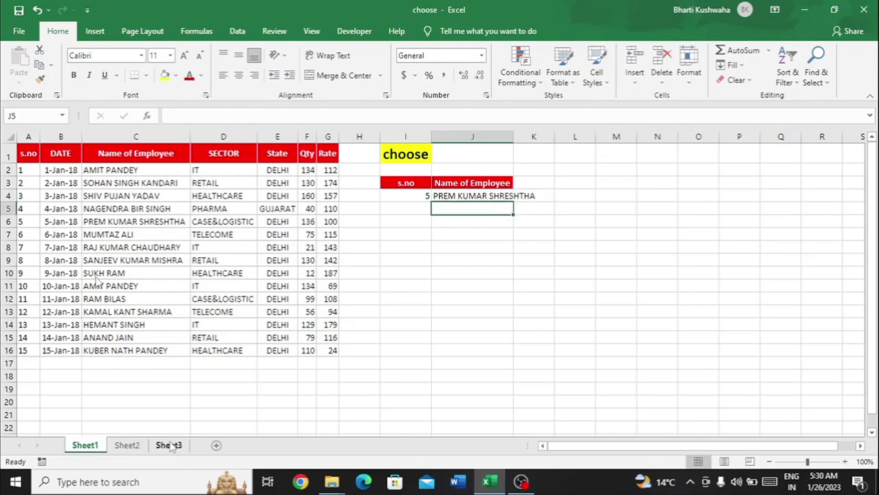
{"action": "type", "text": "=choo"}
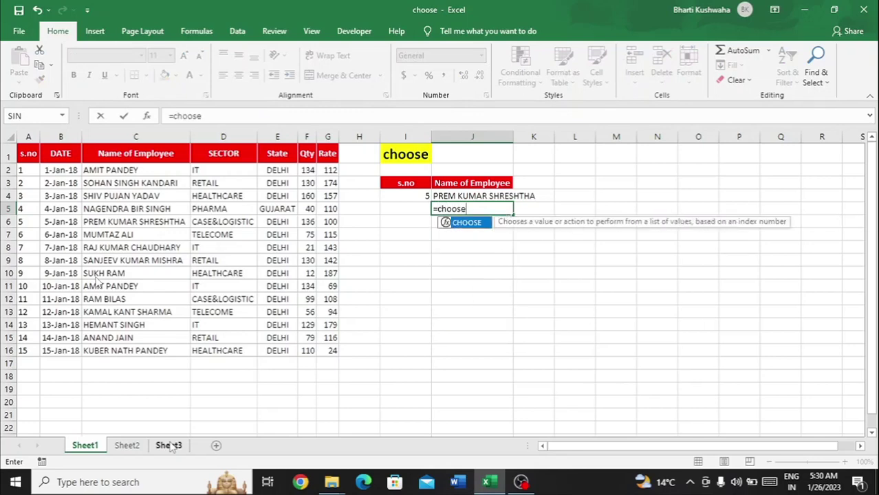
{"action": "type", "text": "se"}
{"action": "key", "text": "Tab"}
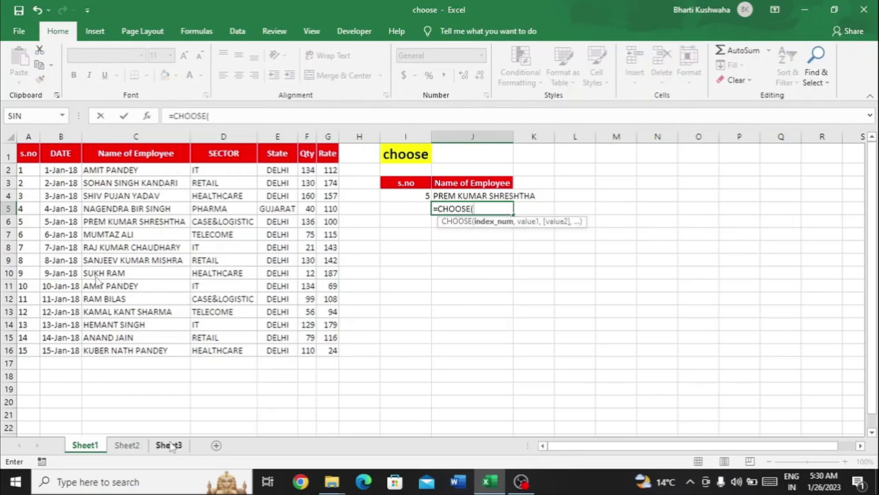
{"action": "type", "text": "1,2,3"}
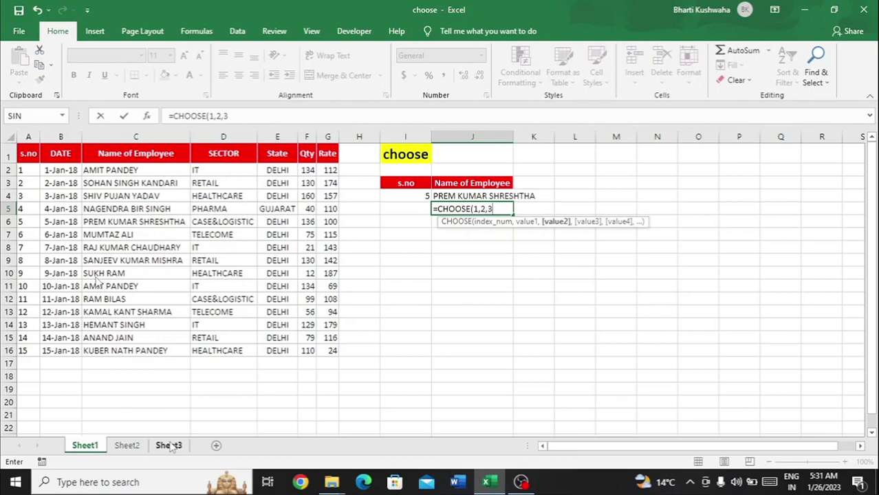
{"action": "key", "text": "BackSpace"}
{"action": "key", "text": "BackSpace"}
{"action": "key", "text": "BackSpace"}
{"action": "key", "text": "BackSpace"}
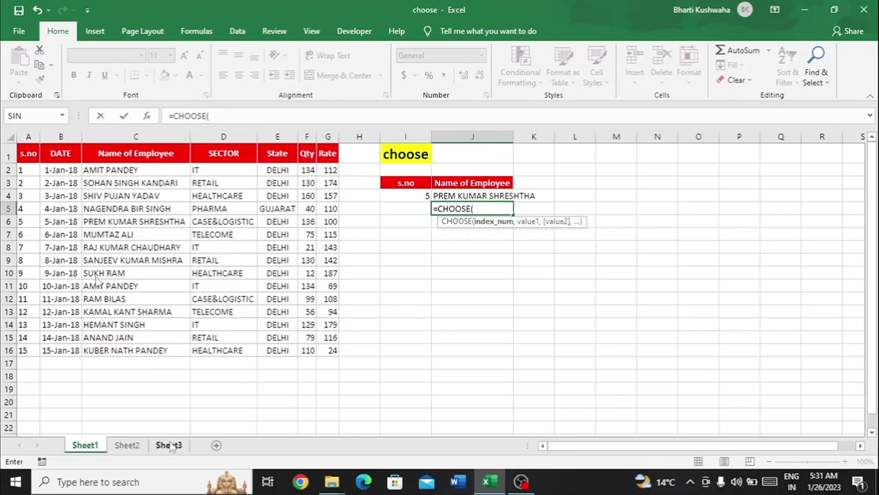
- Complete the CHOOSE formula in J5 with I4 as the index number and C2, C3, C4, C5 and C6 as the values
{"action": "left_click", "coordinate": [403, 196]}
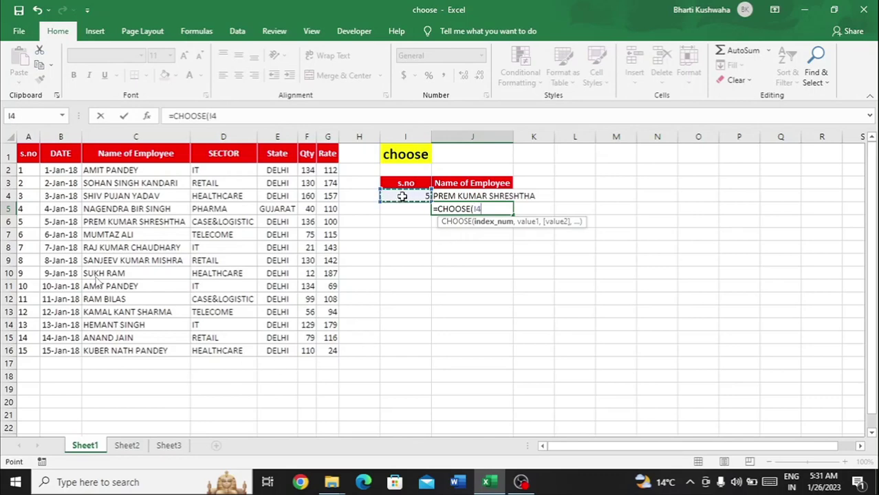
{"action": "type", "text": ","}
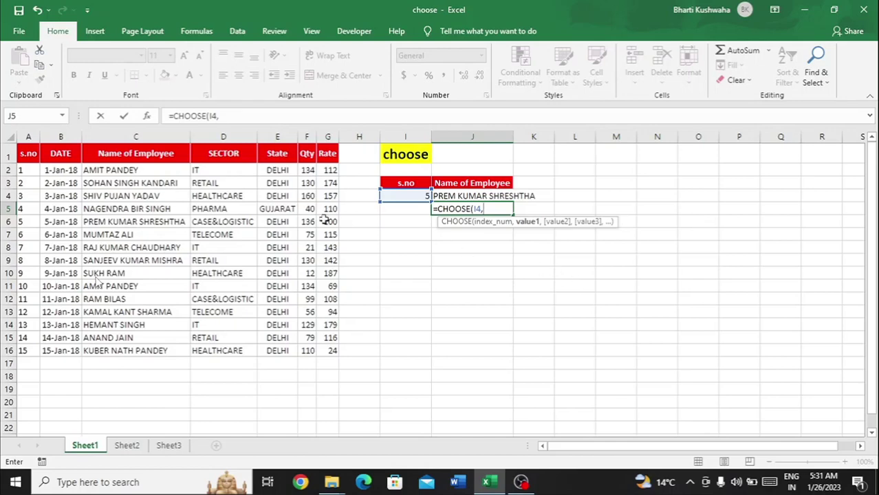
{"action": "left_click", "coordinate": [152, 172]}
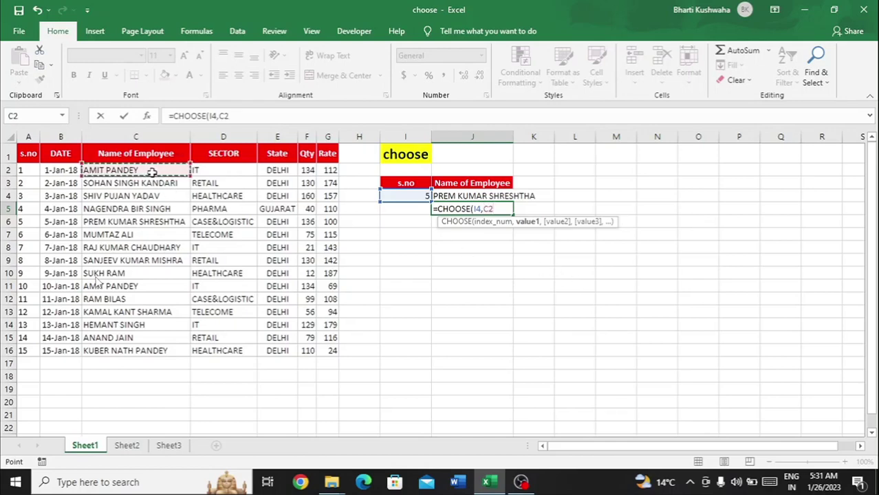
{"action": "type", "text": ","}
{"action": "key", "text": "Down"}
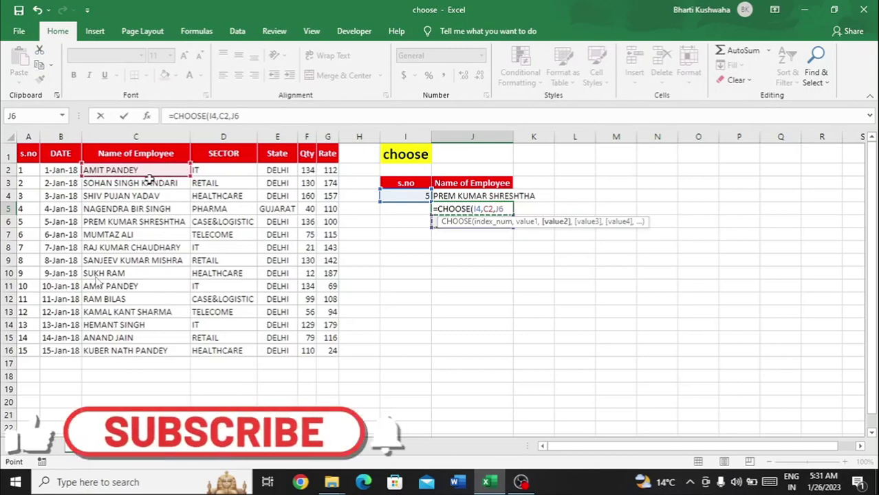
{"action": "left_click", "coordinate": [150, 182]}
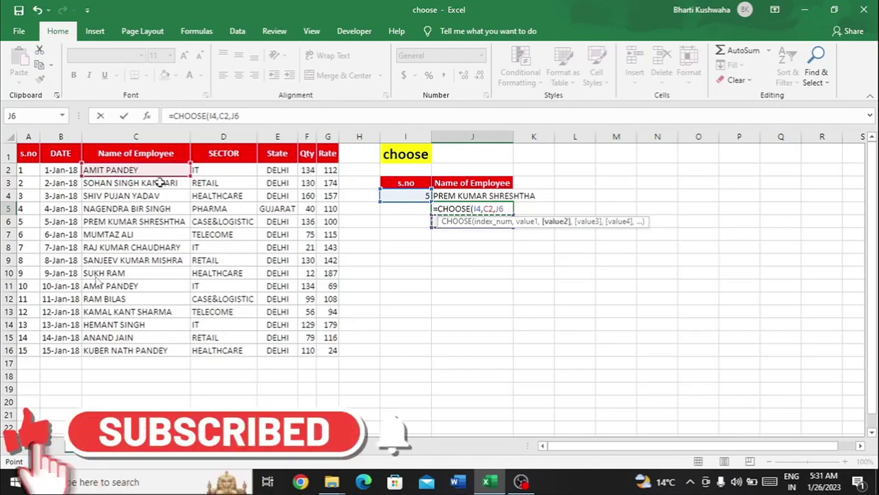
{"action": "type", "text": ","}
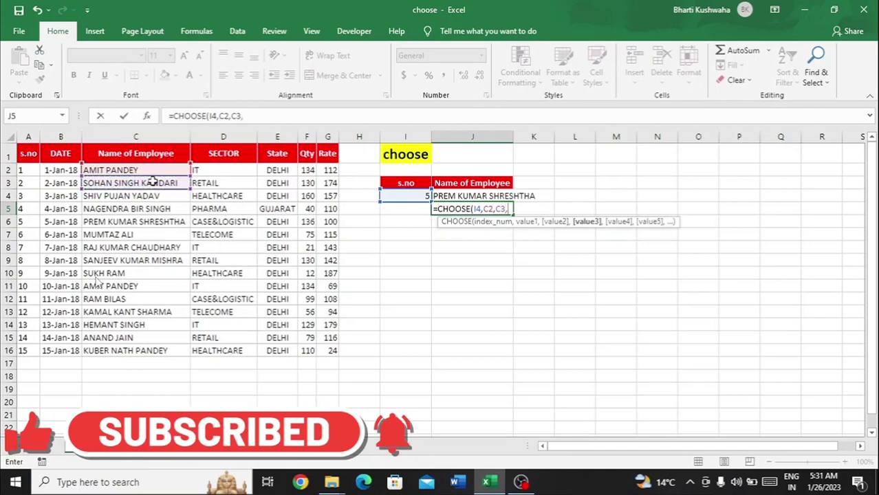
{"action": "left_click", "coordinate": [154, 195]}
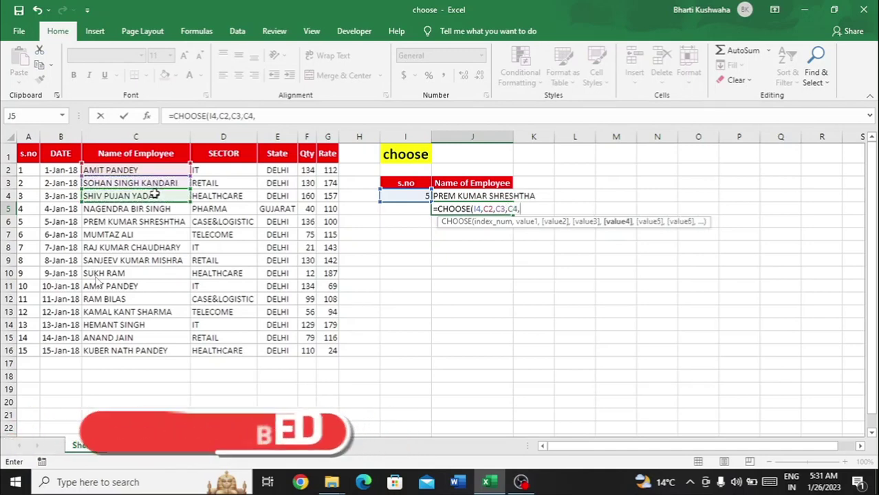
{"action": "type", "text": ","}
{"action": "left_click", "coordinate": [159, 209]}
{"action": "type", "text": ","}
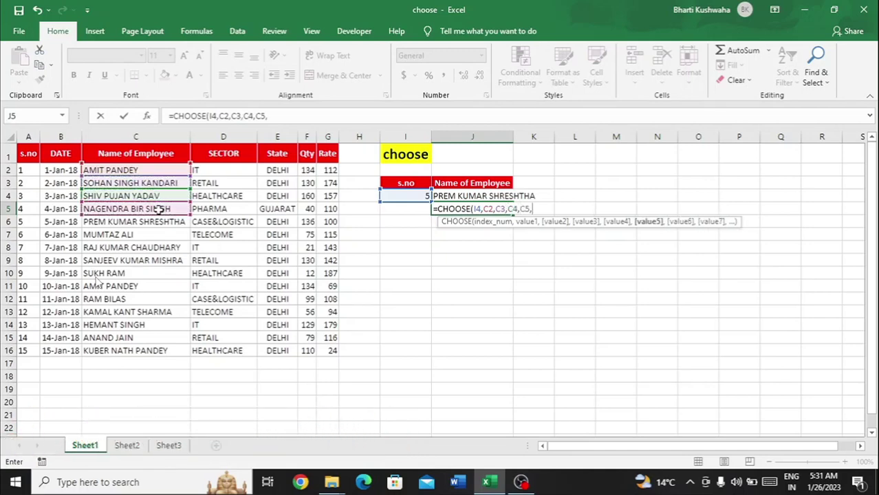
{"action": "left_click", "coordinate": [159, 221]}
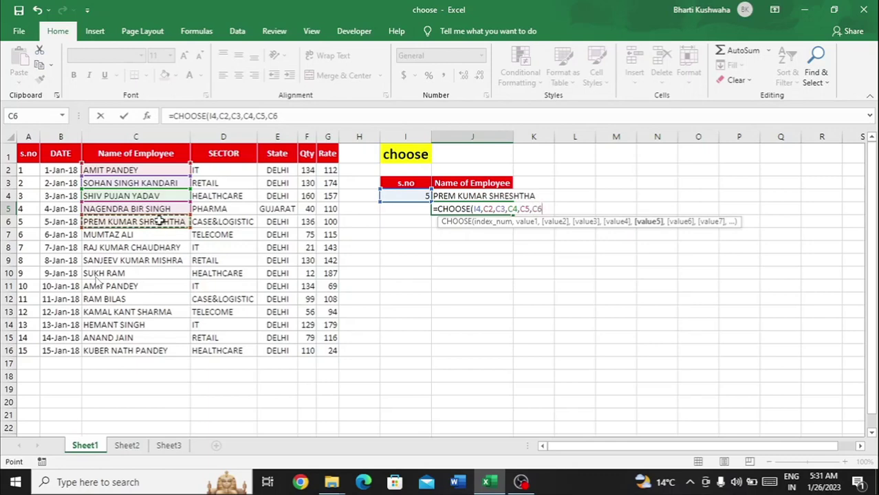
{"action": "type", "text": ")"}
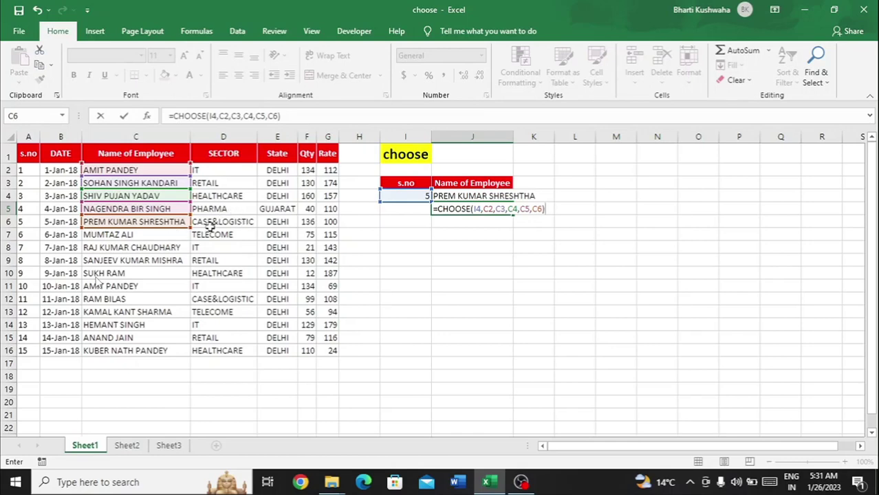
{"action": "key", "text": "Return"}
- Clear the newly entered CHOOSE formula from J5
{"action": "key", "text": "Up"}
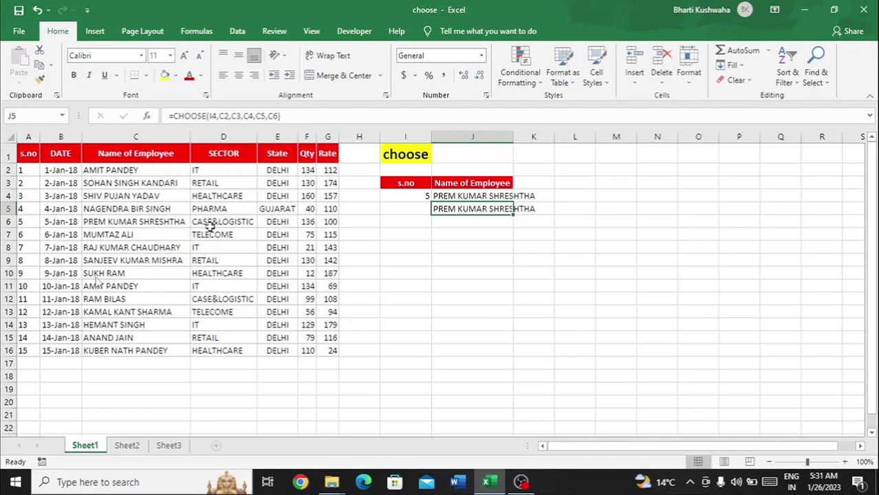
{"action": "key", "text": "F2"}
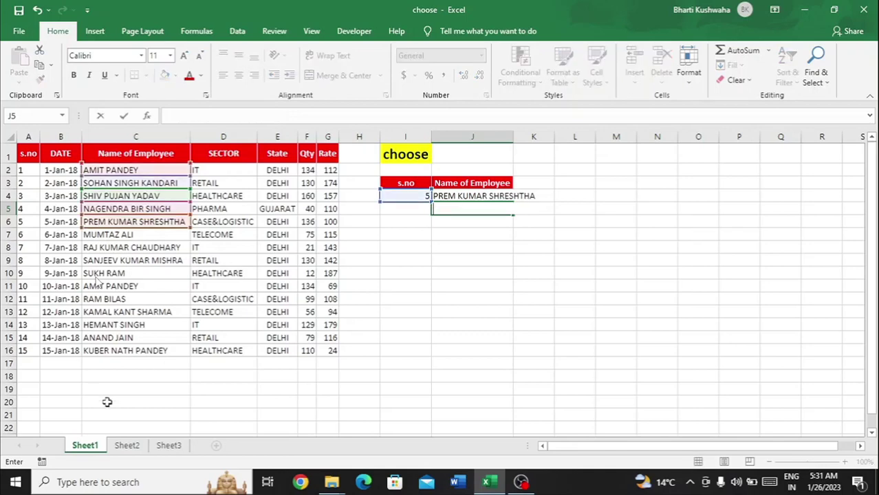
{"action": "key", "text": "Return"}
- Examine the Vlookup with Choose example on Sheet2, including the lookup ID in K5
{"action": "left_click", "coordinate": [130, 445]}
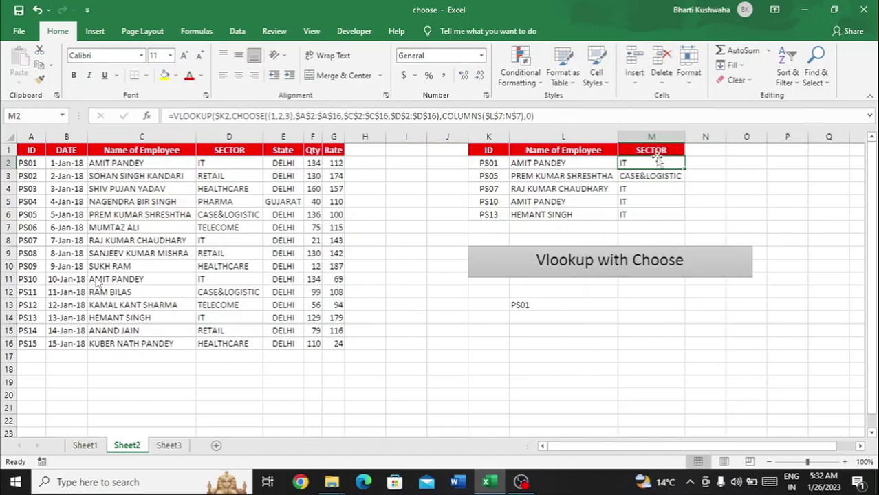
{"action": "left_click", "coordinate": [488, 201]}
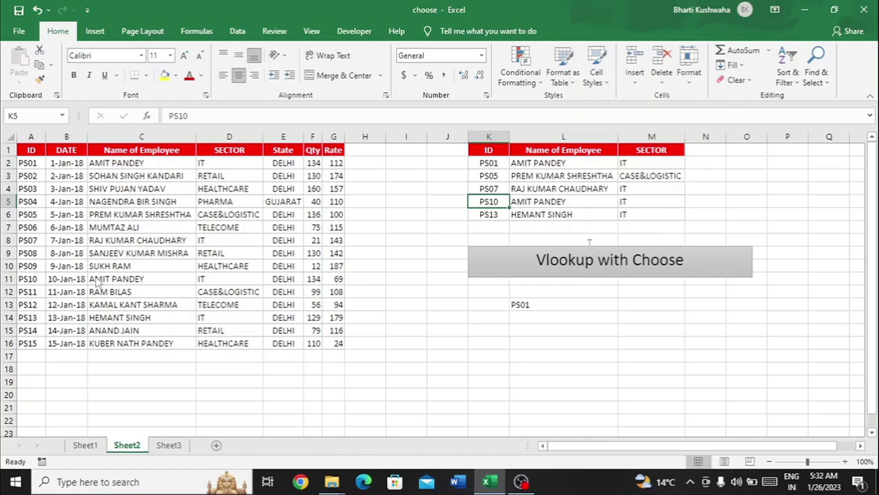
{"action": "left_click", "coordinate": [168, 446]}
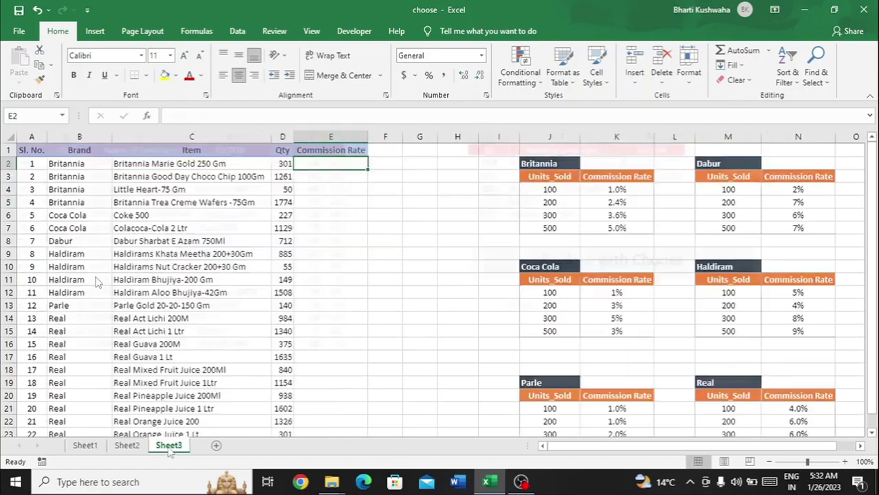
{"action": "left_click", "coordinate": [128, 447]}
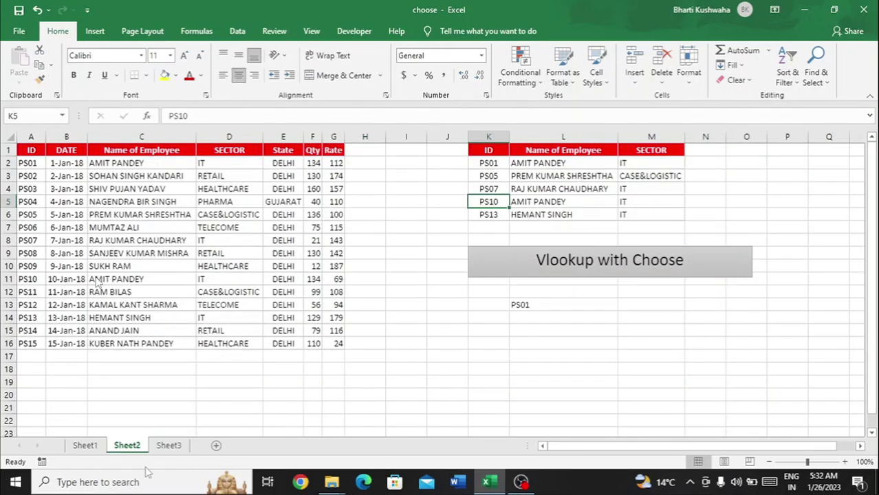
- On Sheet3, start a VLOOKUP formula in E2 with the quantity in D2 as the lookup value
{"action": "left_click", "coordinate": [168, 447]}
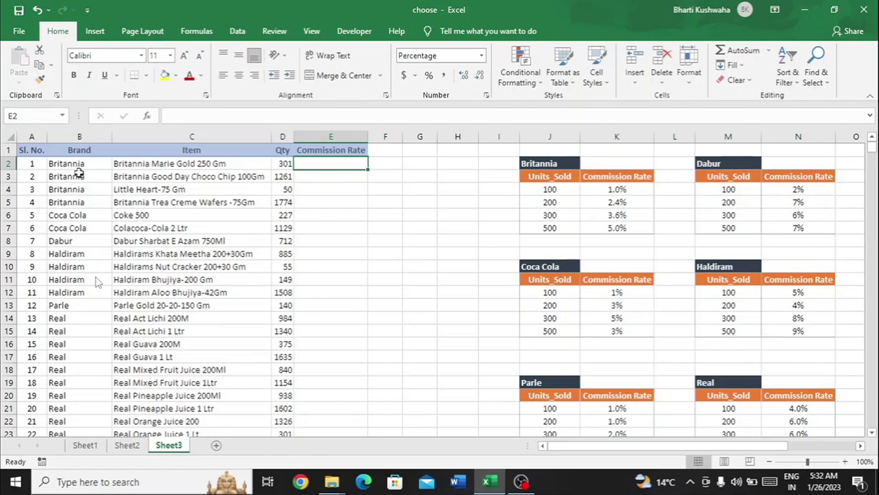
{"action": "type", "text": "=vloo"}
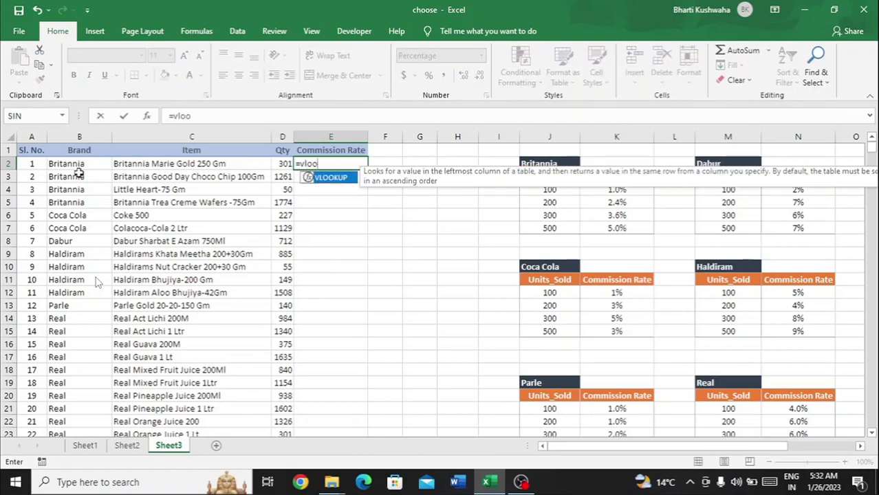
{"action": "type", "text": "kup"}
{"action": "key", "text": "Tab"}
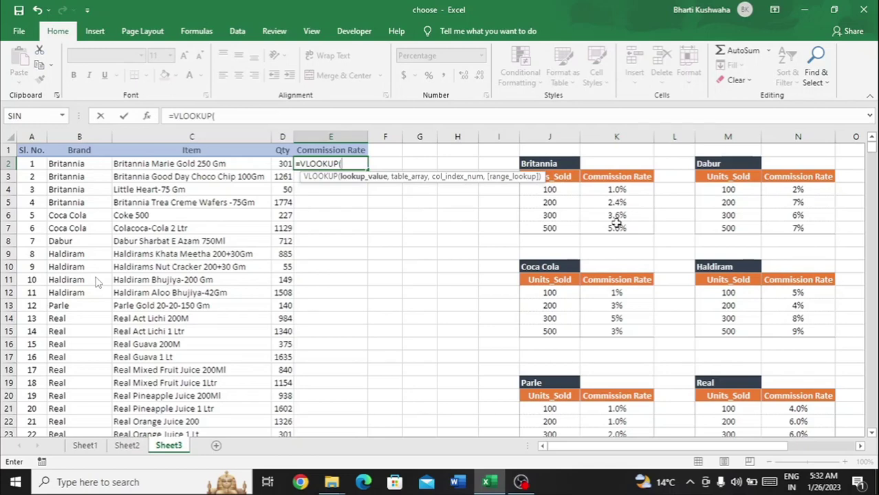
{"action": "left_click", "coordinate": [282, 164]}
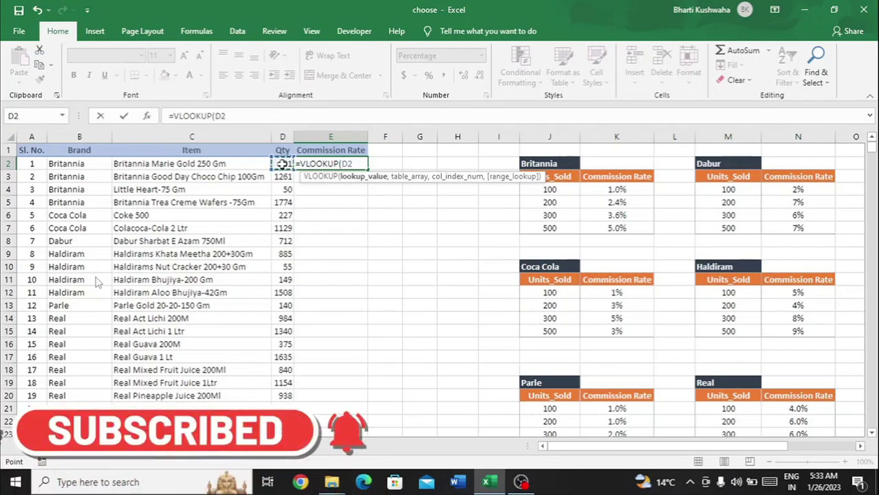
{"action": "key", "text": "BackSpace"}
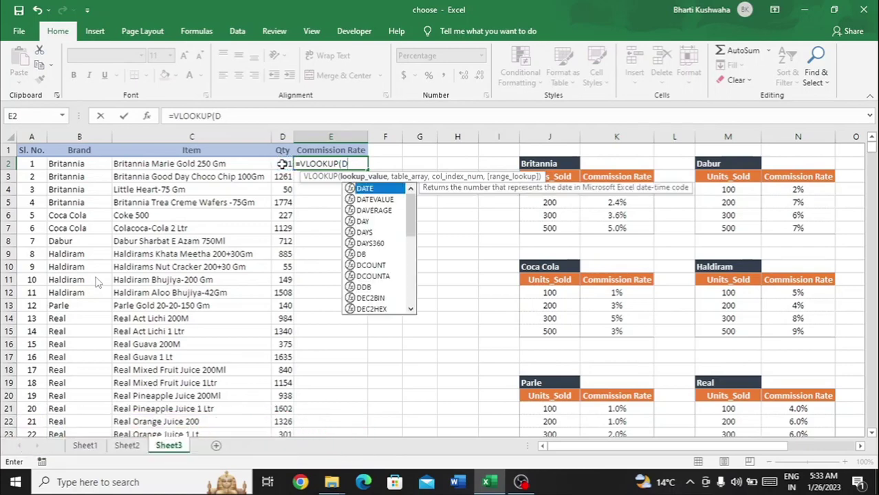
{"action": "key", "text": "BackSpace"}
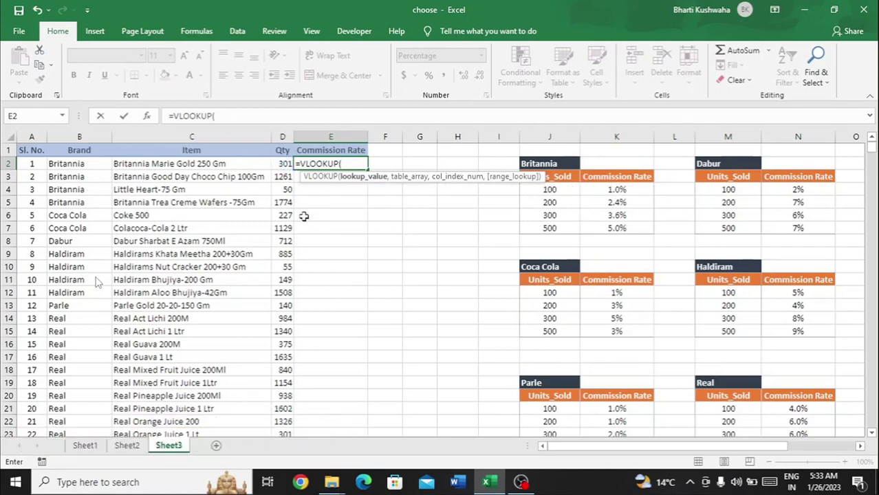
{"action": "left_click", "coordinate": [284, 164]}
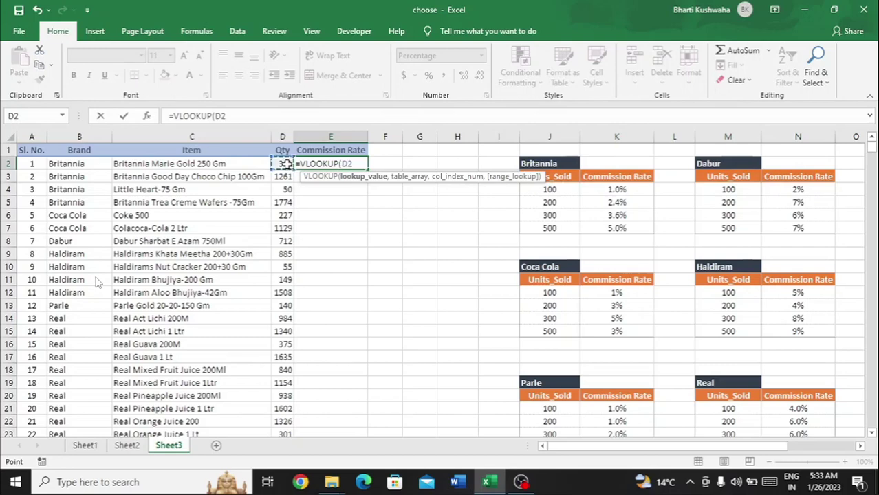
{"action": "key", "text": "F2"}
{"action": "type", "text": ","}
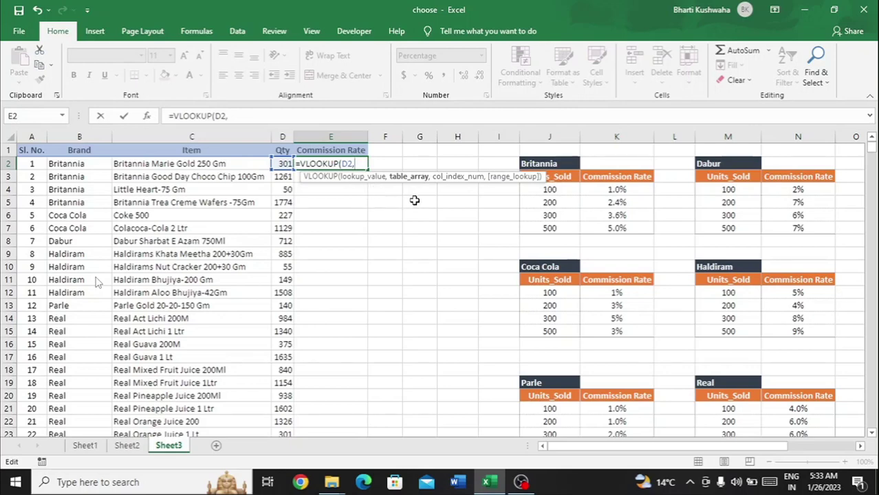
- Complete the VLOOKUP in E2 with J4:K7 as the table array, column index 2 and 0 for exact match
{"action": "left_click", "coordinate": [563, 190]}
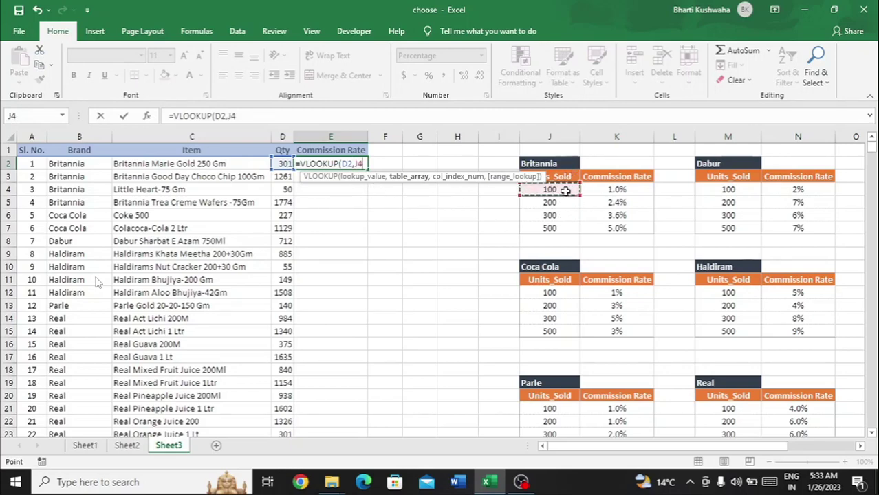
{"action": "key", "text": "shift+Down"}
{"action": "key", "text": "shift+Down"}
{"action": "key", "text": "shift+Down"}
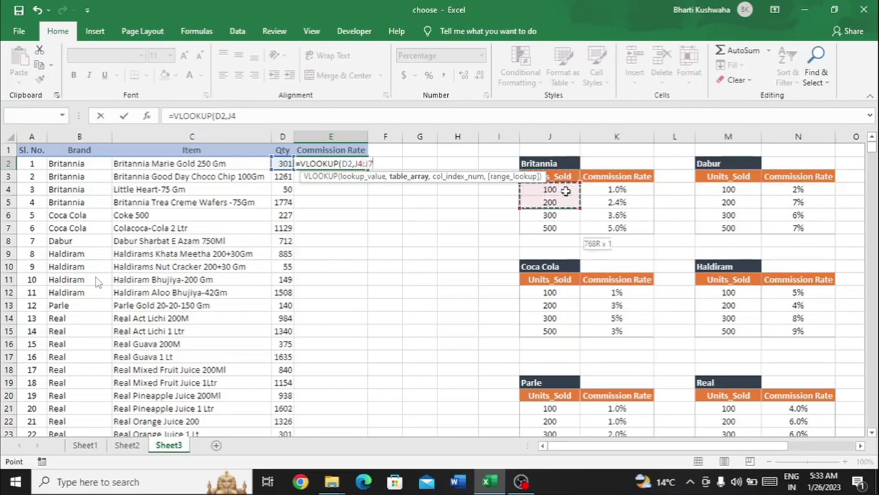
{"action": "key", "text": "shift+Right"}
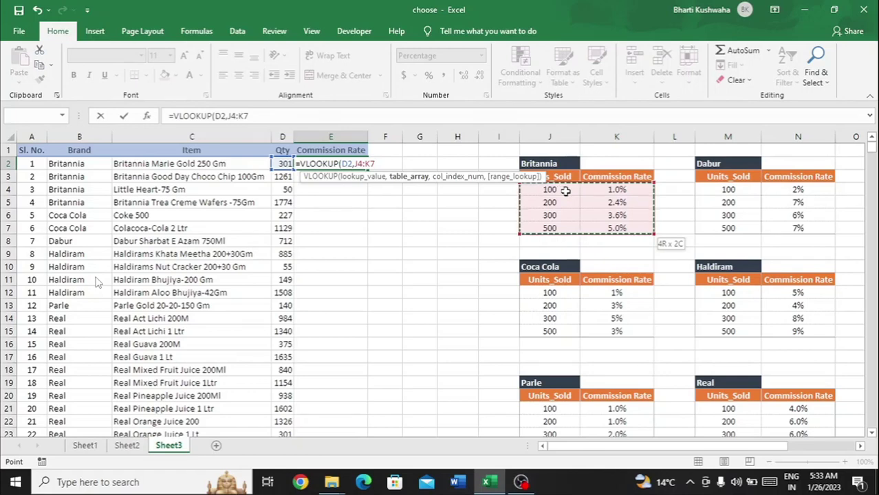
{"action": "type", "text": ","}
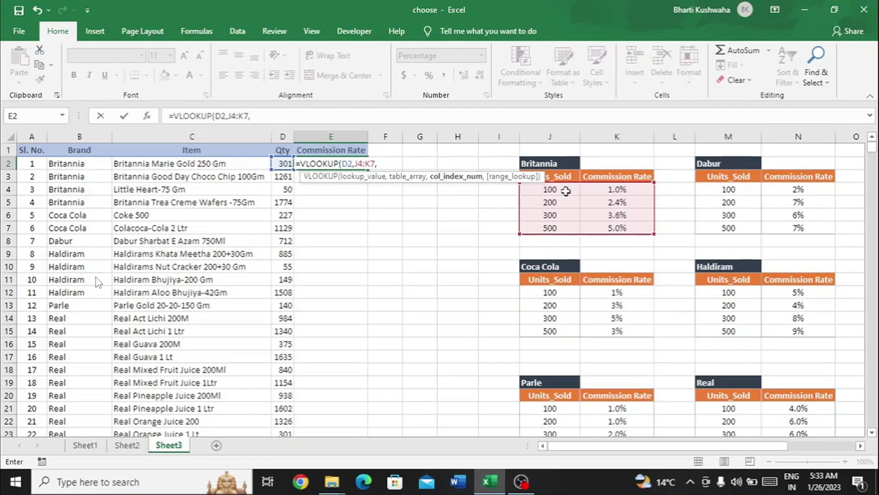
{"action": "type", "text": "2,"}
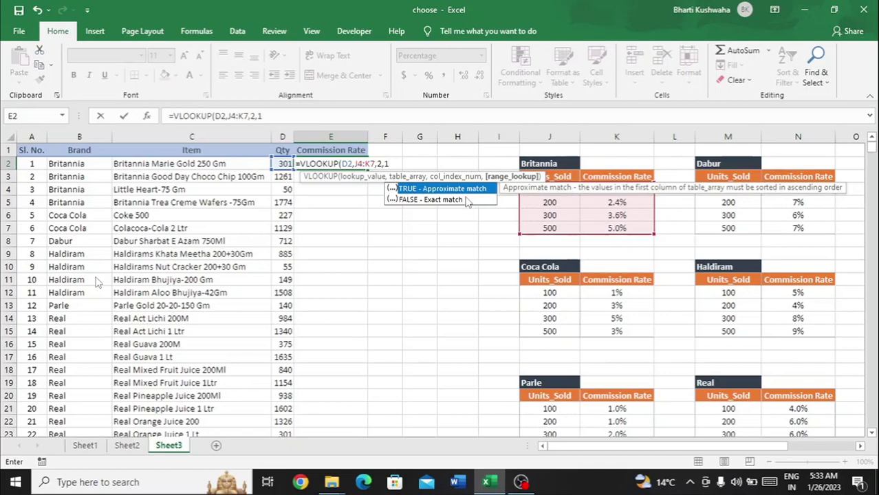
{"action": "type", "text": "10"}
{"action": "key", "text": "Return"}
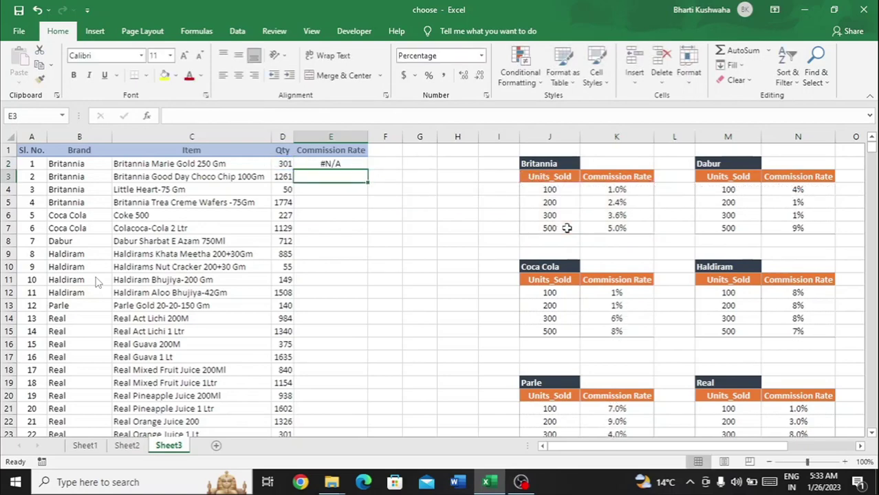
- Change the range_lookup argument of the VLOOKUP in E2 to 1 for approximate match
{"action": "key", "text": "Up"}
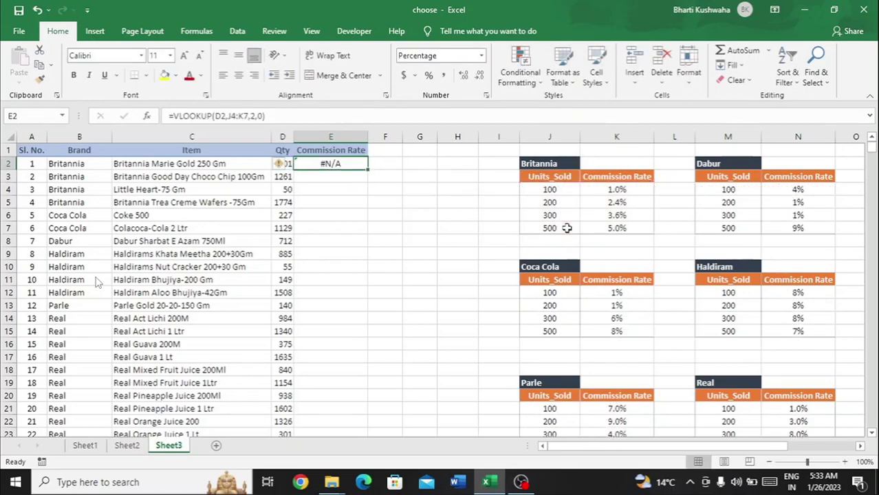
{"action": "key", "text": "F2"}
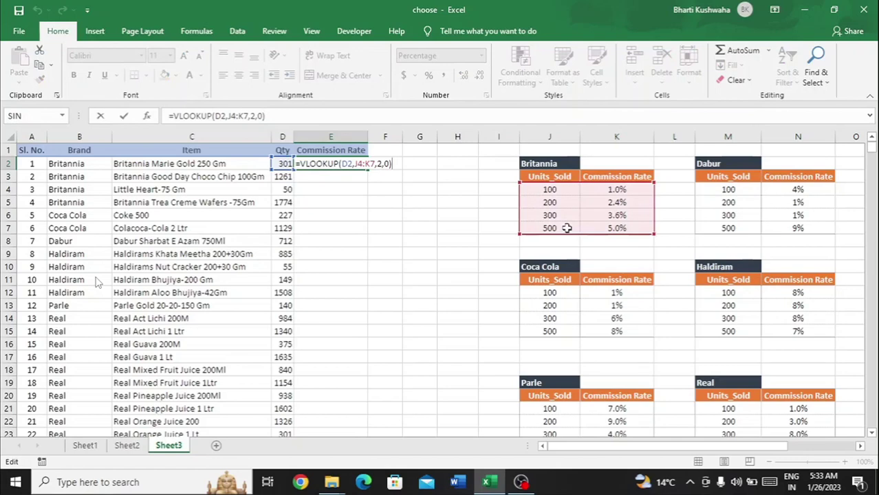
{"action": "key", "text": "Left"}
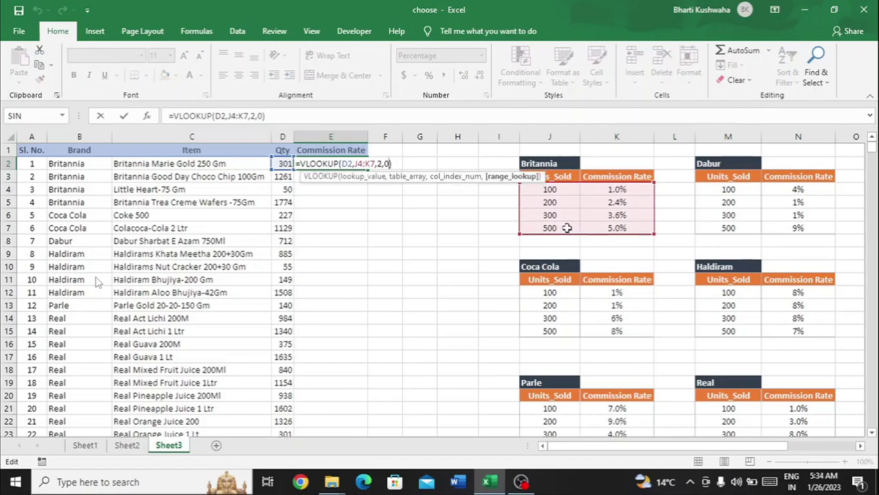
{"action": "key", "text": "BackSpace"}
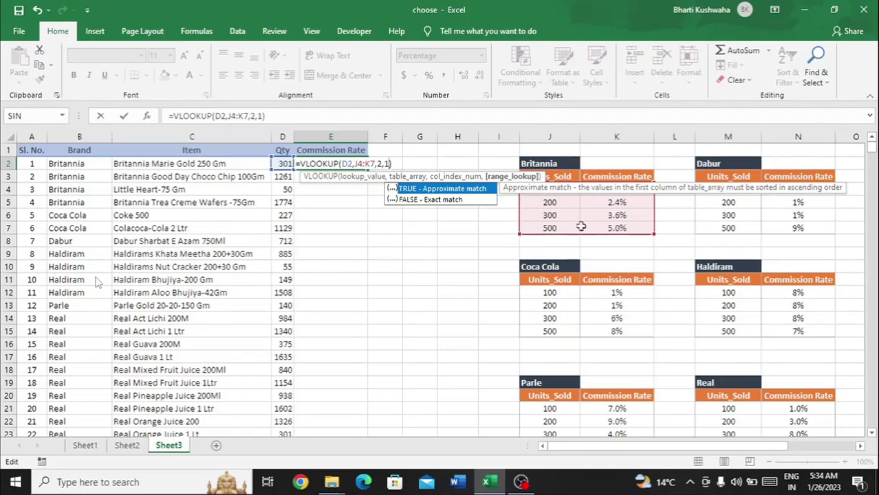
{"action": "key", "text": "Return"}
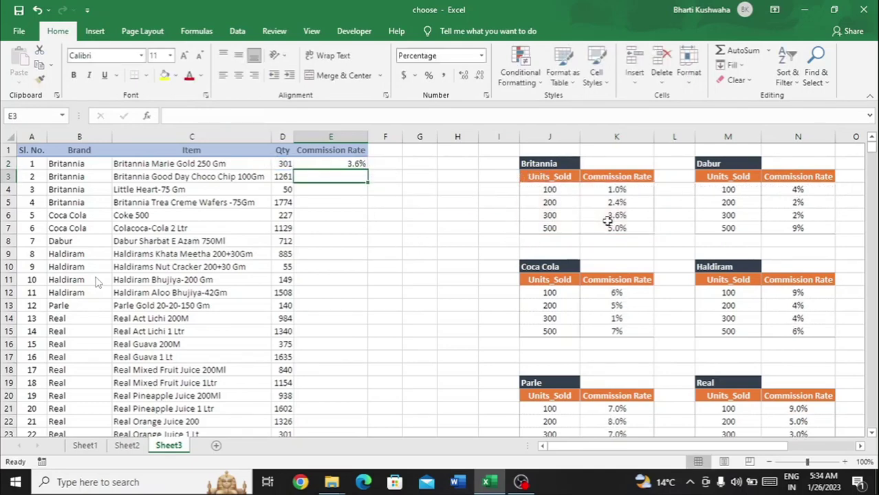
{"action": "key", "text": "Up"}
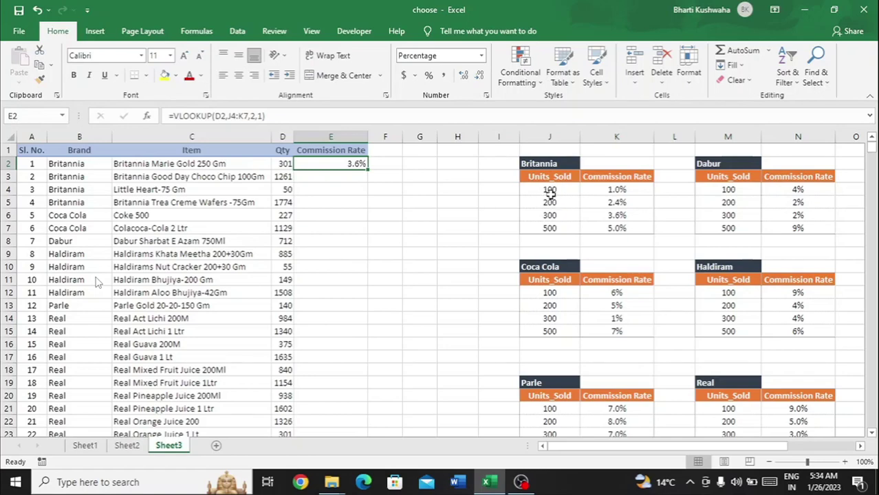
- Replace the range_lookup argument of the VLOOKUP in E2 with TRUE
{"action": "scroll", "coordinate": [553, 190], "scroll_direction": "right", "scroll_amount": 3}
{"action": "scroll", "coordinate": [583, 204], "scroll_direction": "left", "scroll_amount": 3}
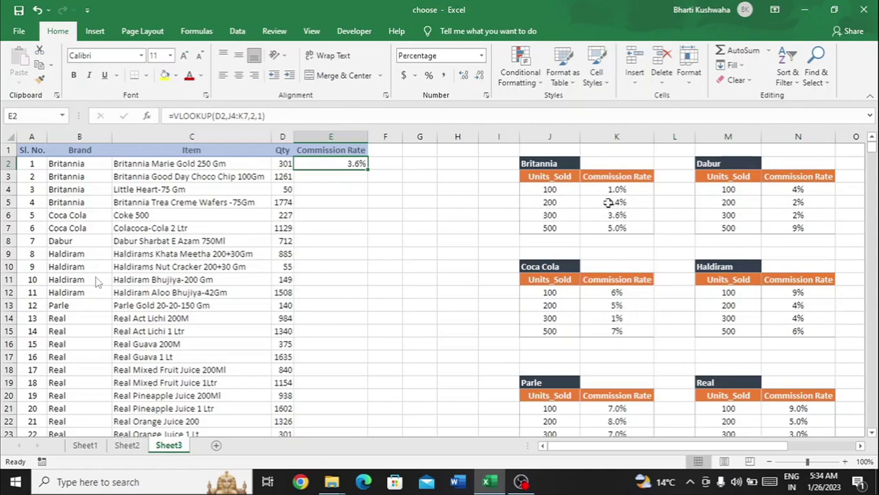
{"action": "scroll", "coordinate": [402, 206], "scroll_direction": "up", "scroll_amount": 2, "text": "ctrl"}
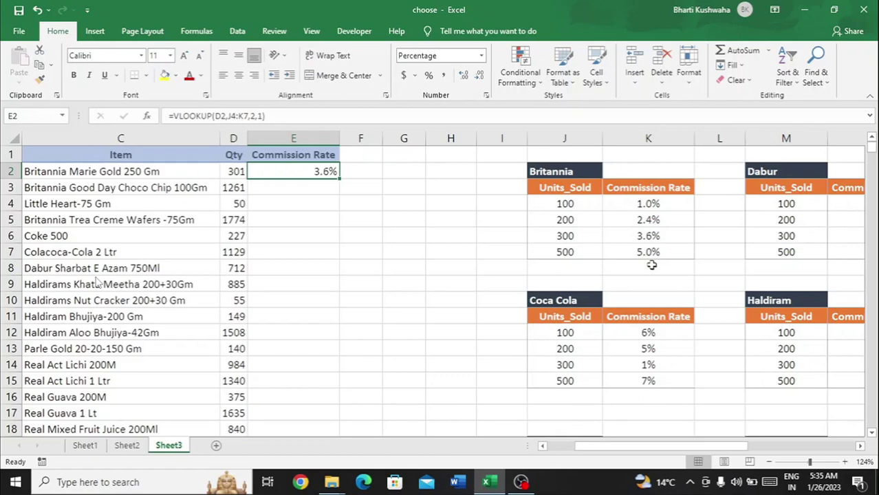
{"action": "key", "text": "F2"}
{"action": "key", "text": "Left"}
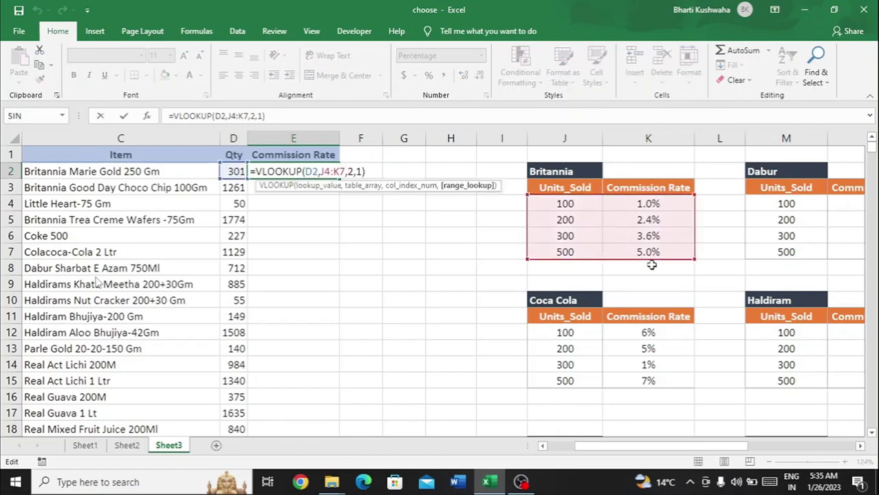
{"action": "key", "text": "BackSpace"}
{"action": "type", "text": "tri"}
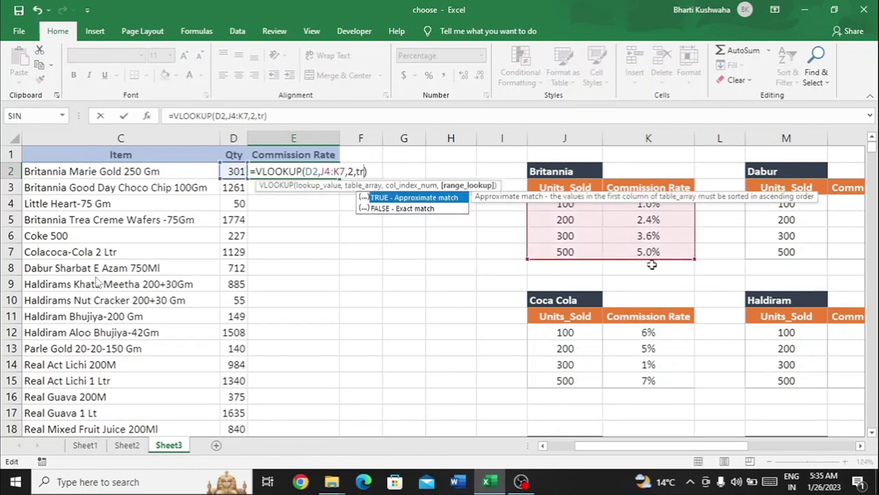
{"action": "key", "text": "BackSpace"}
{"action": "type", "text": "ue"}
{"action": "key", "text": "Return"}
{"action": "key", "text": "Up"}
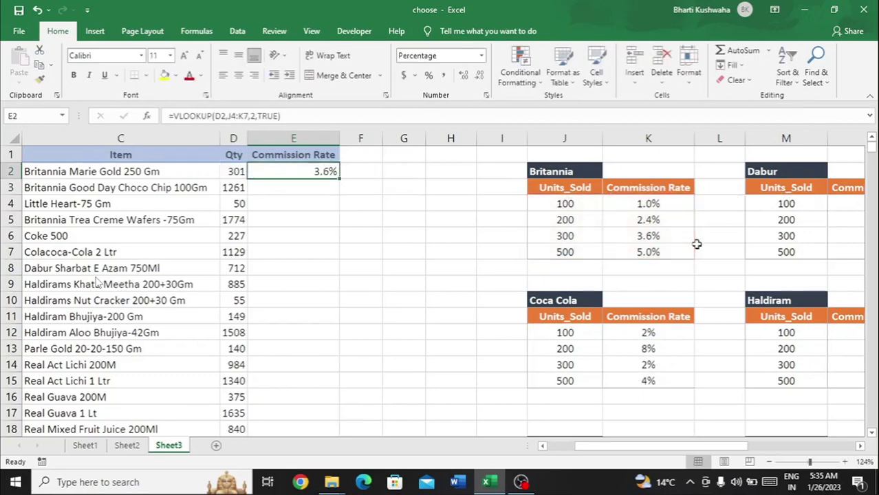
- Change the range_lookup argument in E2 from TRUE back to 1
{"action": "key", "text": "F2"}
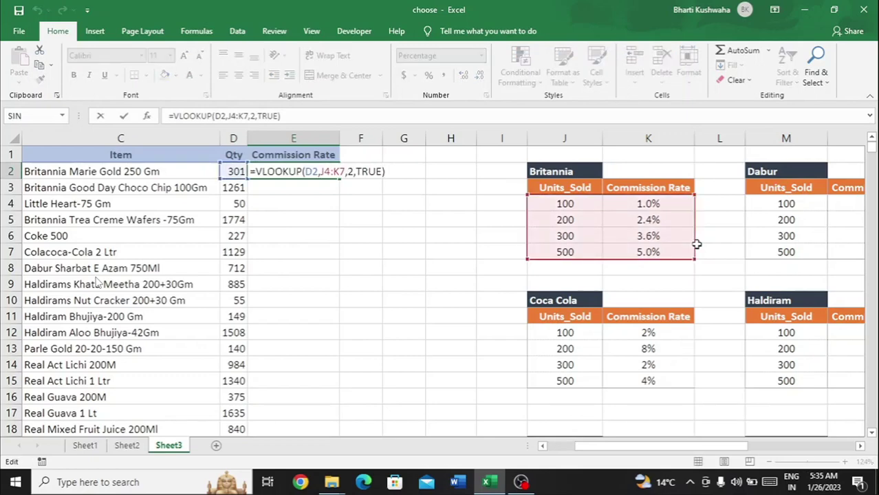
{"action": "key", "text": "Left"}
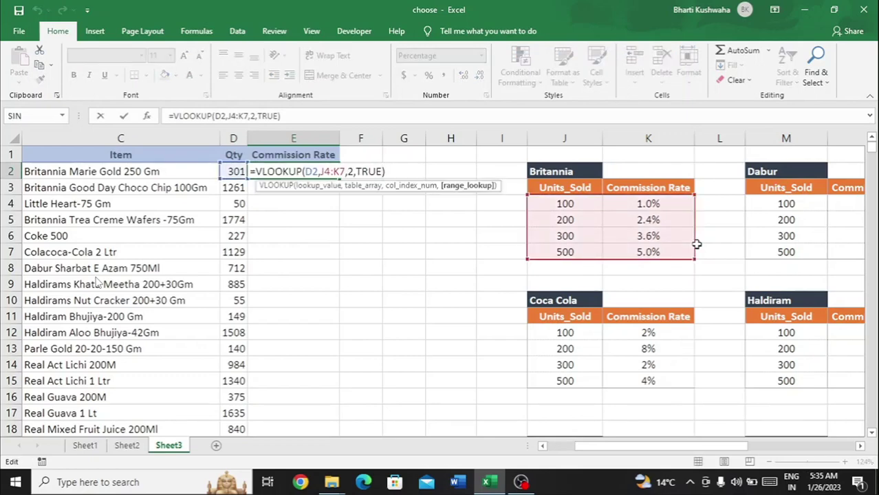
{"action": "key", "text": "BackSpace"}
{"action": "key", "text": "BackSpace"}
{"action": "key", "text": "BackSpace"}
{"action": "key", "text": "BackSpace"}
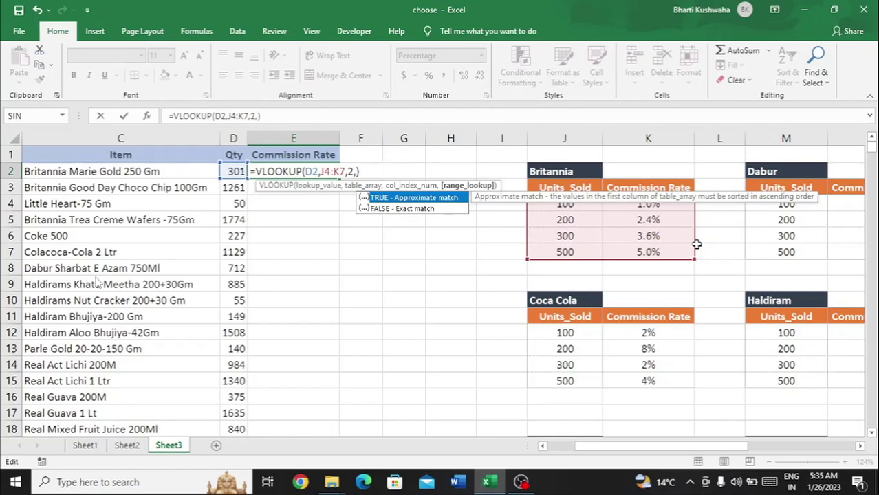
{"action": "type", "text": "1"}
{"action": "key", "text": "Return"}
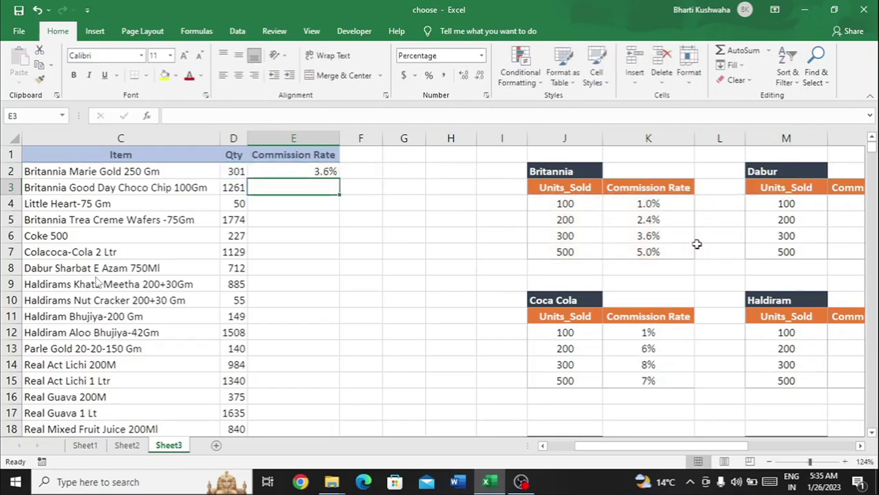
{"action": "key", "text": "Up"}
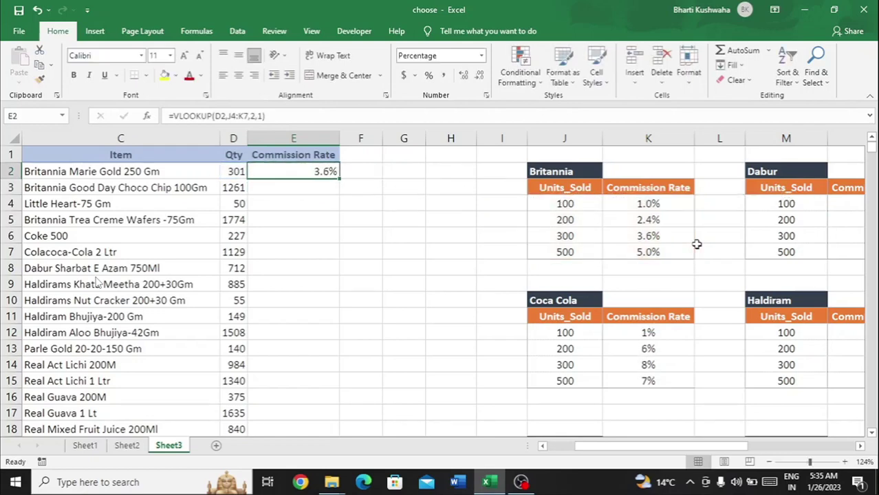
- Copy the brand Dabur from B8 into B2, replacing the first item's brand
{"action": "scroll", "coordinate": [696, 244], "scroll_direction": "left", "scroll_amount": 3}
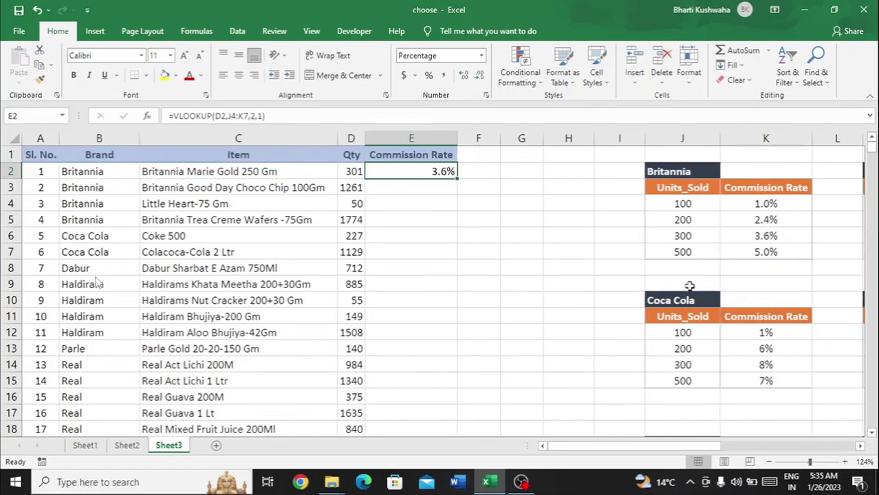
{"action": "left_click", "coordinate": [115, 175]}
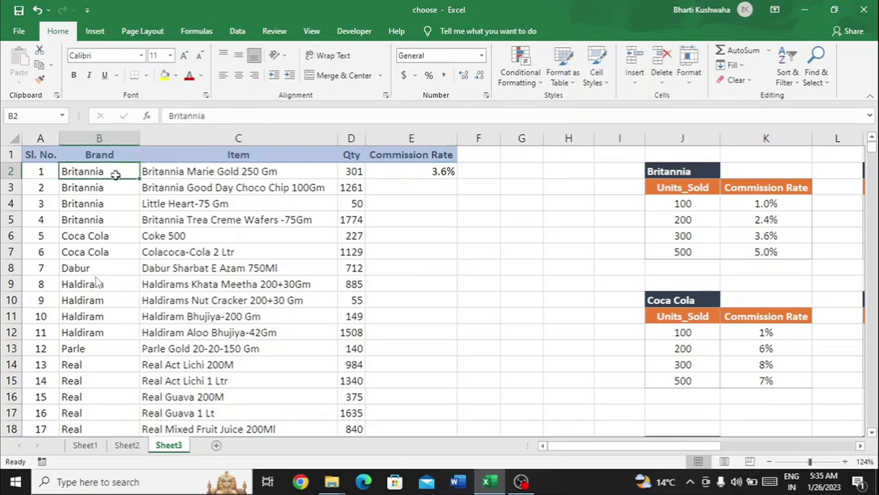
{"action": "key", "text": "Down"}
{"action": "key", "text": "Down"}
{"action": "key", "text": "Down"}
{"action": "key", "text": "Down"}
{"action": "key", "text": "Down"}
{"action": "key", "text": "Down"}
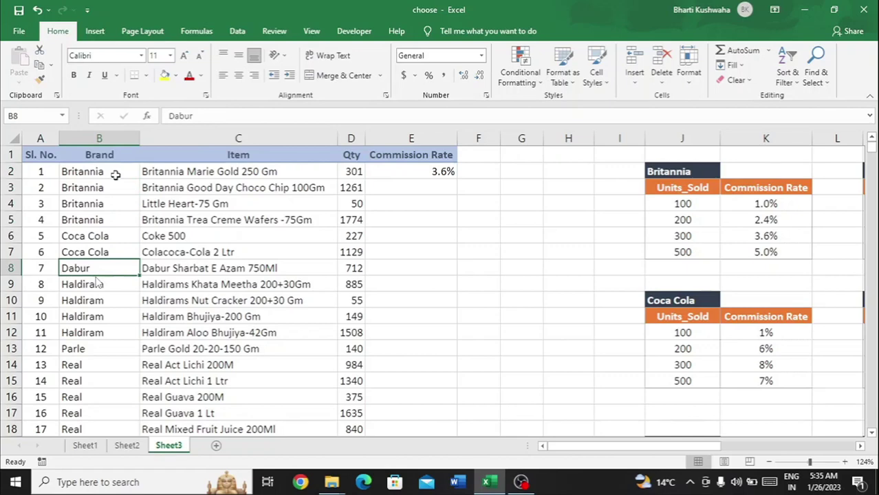
{"action": "key", "text": "ctrl+c"}
{"action": "key", "text": "Up"}
{"action": "key", "text": "Up"}
{"action": "key", "text": "Up"}
{"action": "key", "text": "Up"}
{"action": "key", "text": "Up"}
{"action": "key", "text": "Up"}
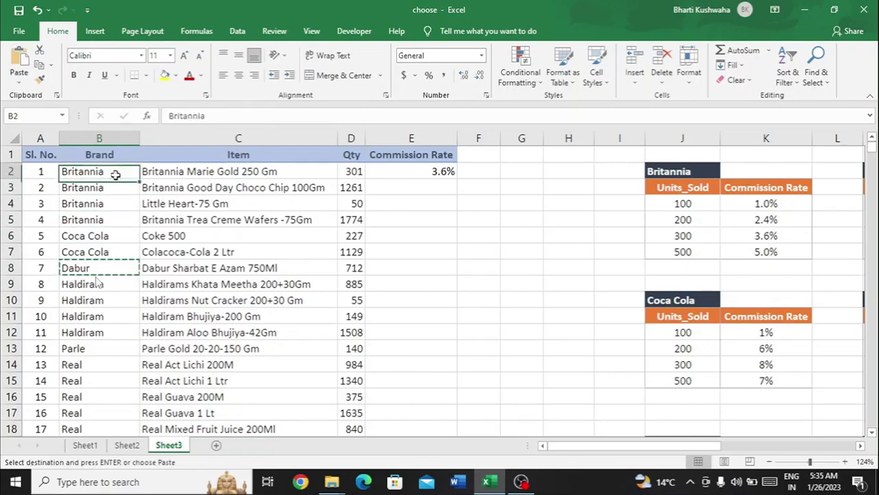
{"action": "key", "text": "ctrl+v"}
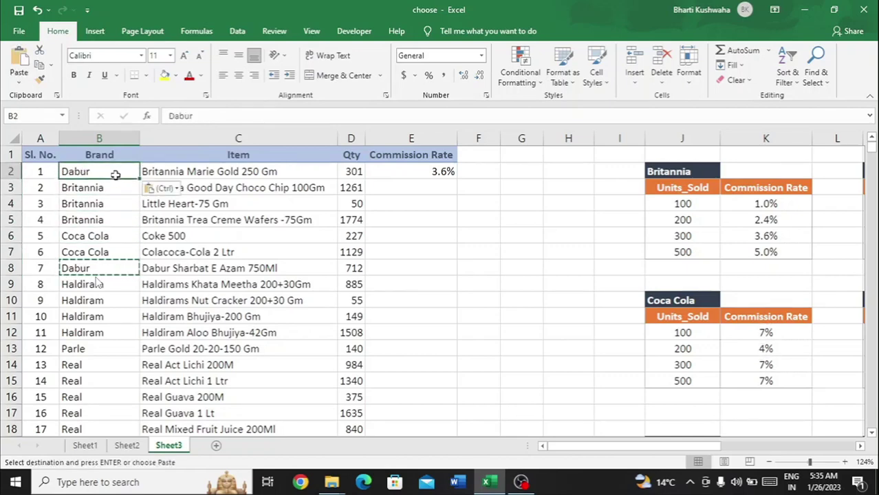
- Open the VLOOKUP formula in E2 for editing at the end of its table_array argument
{"action": "key", "text": "Down"}
{"action": "key", "text": "Down"}
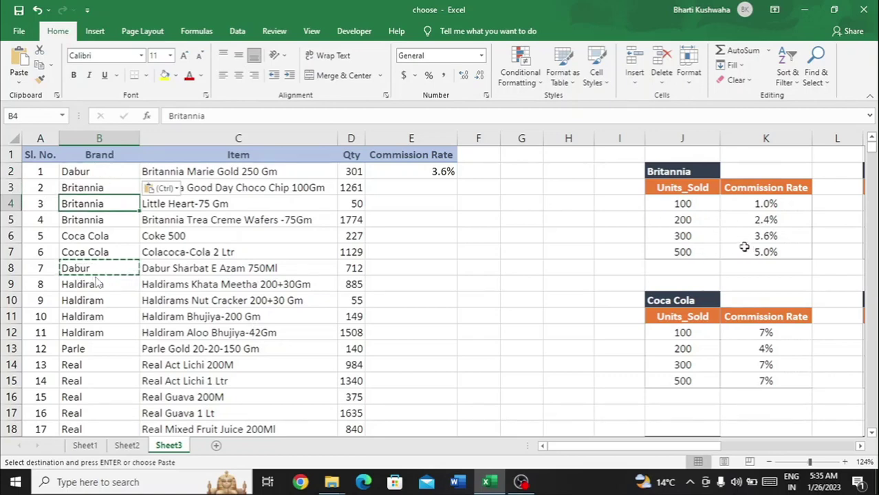
{"action": "left_click", "coordinate": [419, 172]}
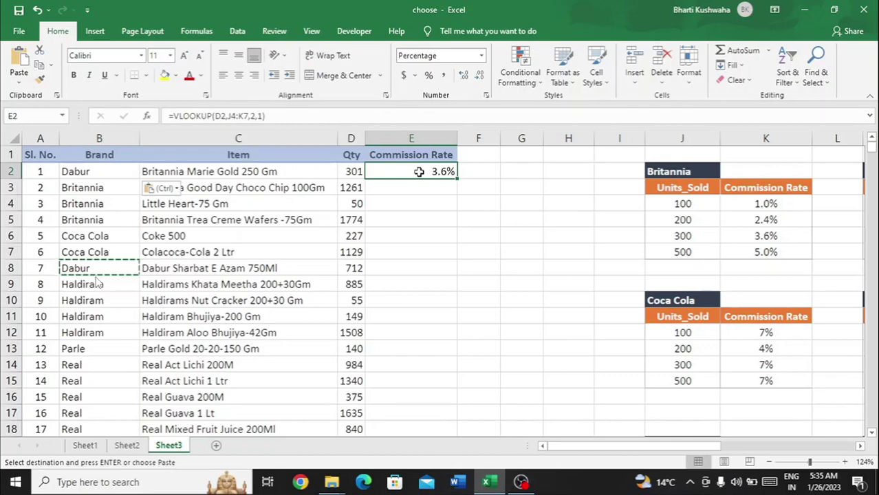
{"action": "key", "text": "F2"}
{"action": "key", "text": "Left"}
{"action": "key", "text": "Left"}
{"action": "key", "text": "Left"}
{"action": "key", "text": "Left"}
{"action": "key", "text": "Left"}
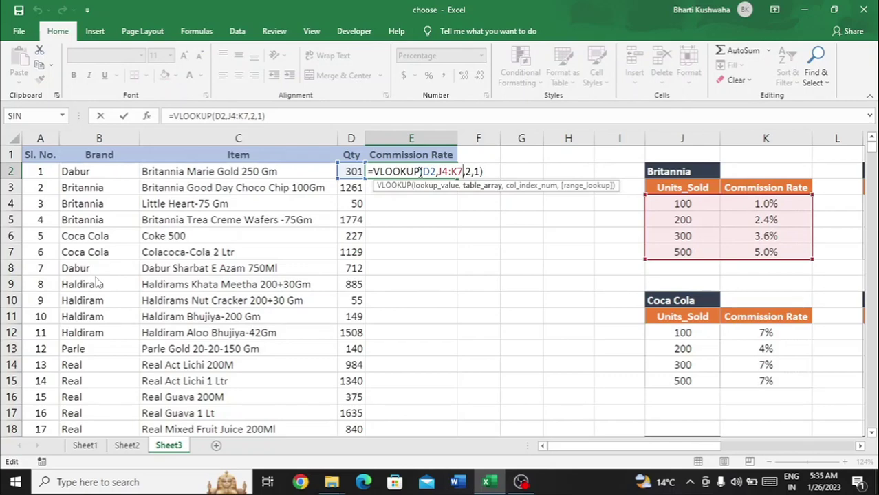
{"action": "key", "text": "BackSpace"}
{"action": "key", "text": "BackSpace"}
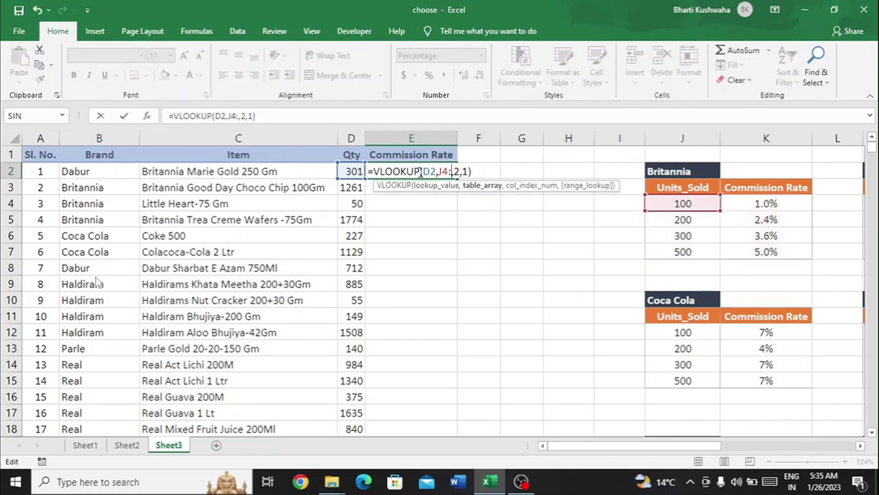
{"action": "key", "text": "BackSpace"}
{"action": "key", "text": "BackSpace"}
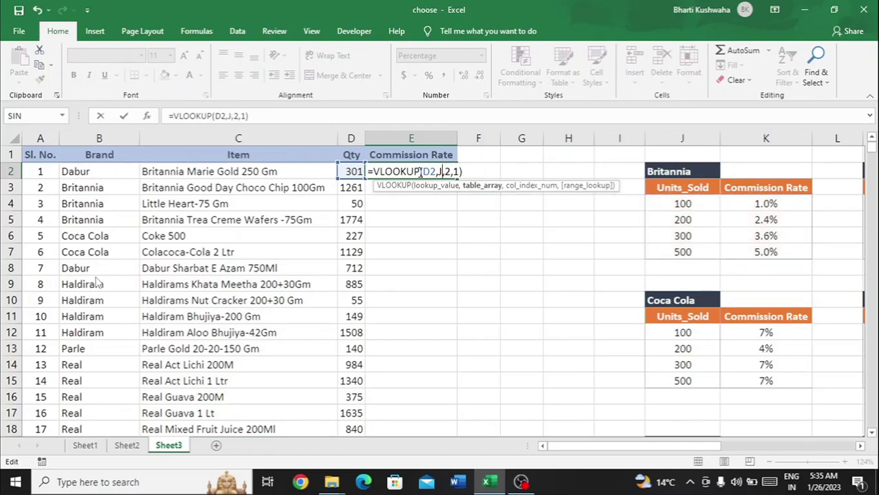
{"action": "key", "text": "ctrl+z"}
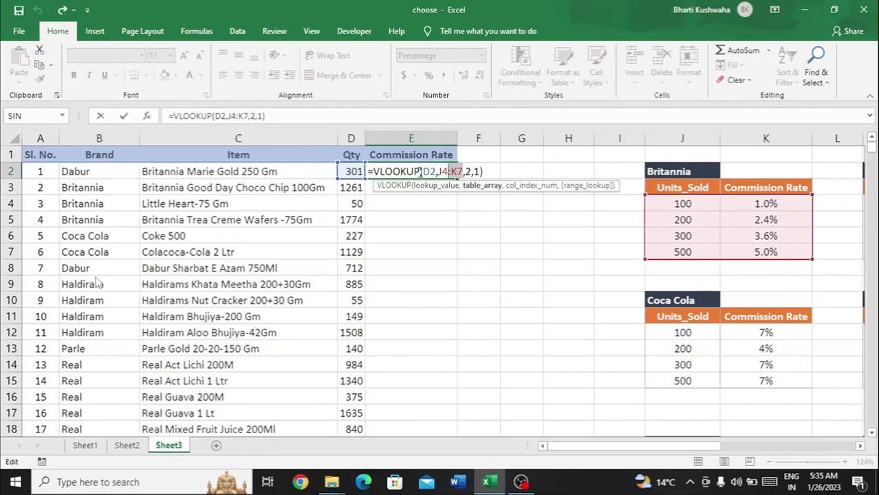
- Replace the table_array argument of the VLOOKUP in E2 with the Dabur commission table range M4:N7
{"action": "key", "text": "Left"}
{"action": "key", "text": "Left"}
{"action": "key", "text": "Left"}
{"action": "key", "text": "Right"}
{"action": "scroll", "coordinate": [744, 196], "scroll_direction": "right", "scroll_amount": 2}
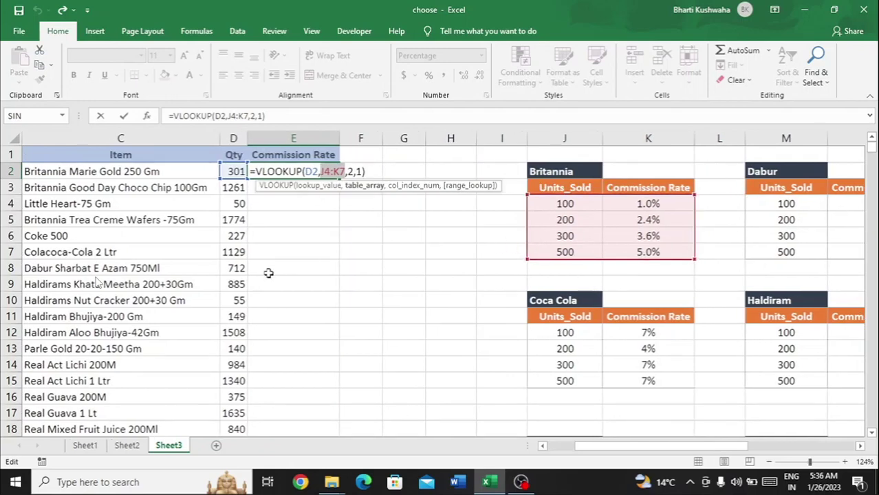
{"action": "scroll", "coordinate": [269, 272], "scroll_direction": "left", "scroll_amount": 1}
{"action": "scroll", "coordinate": [269, 272], "scroll_direction": "right", "scroll_amount": 1}
{"action": "scroll", "coordinate": [219, 250], "scroll_direction": "left", "scroll_amount": 1}
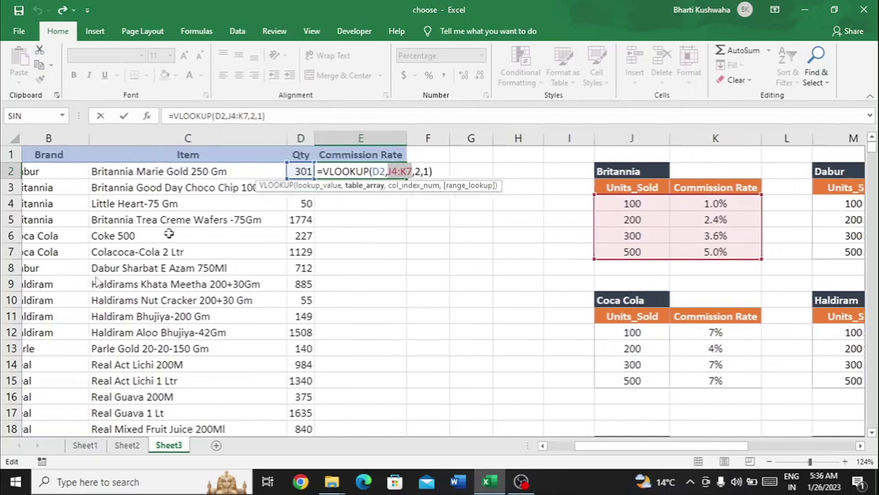
{"action": "scroll", "coordinate": [372, 253], "scroll_direction": "right", "scroll_amount": 1}
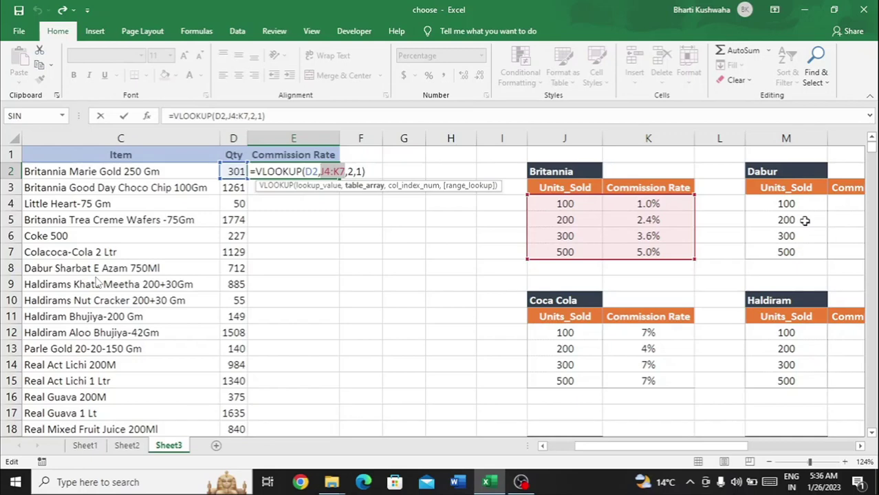
{"action": "scroll", "coordinate": [804, 220], "scroll_direction": "right", "scroll_amount": 1}
{"action": "scroll", "coordinate": [804, 220], "scroll_direction": "left", "scroll_amount": 1}
{"action": "left_click", "coordinate": [817, 201]}
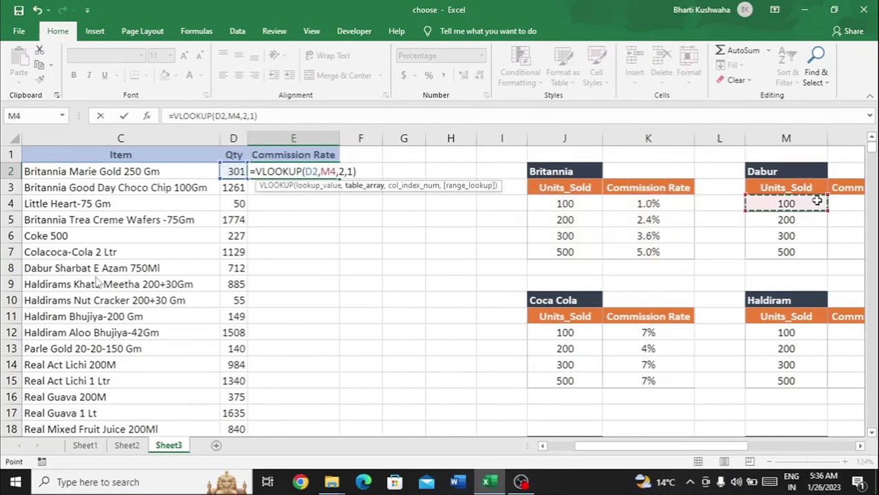
{"action": "key", "text": "ctrl+shift+Down"}
{"action": "key", "text": "shift+Right"}
{"action": "key", "text": "Return"}
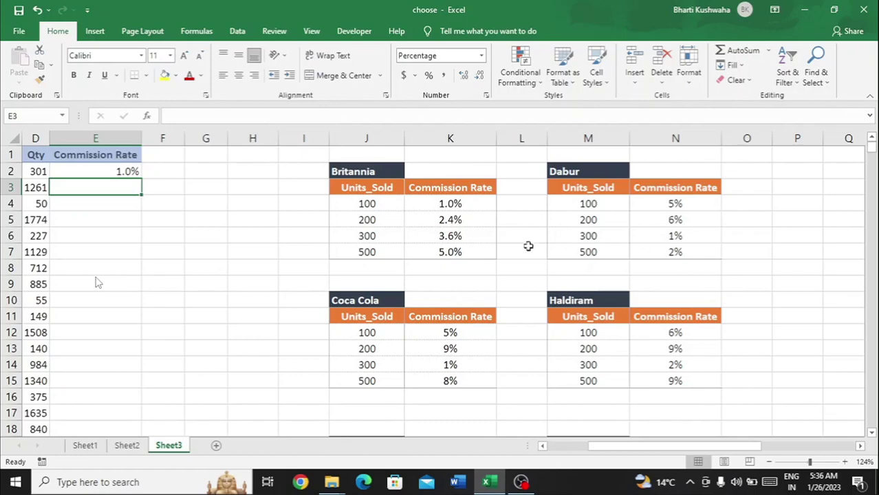
{"action": "scroll", "coordinate": [466, 228], "scroll_direction": "left", "scroll_amount": 3}
{"action": "key", "text": "Up"}
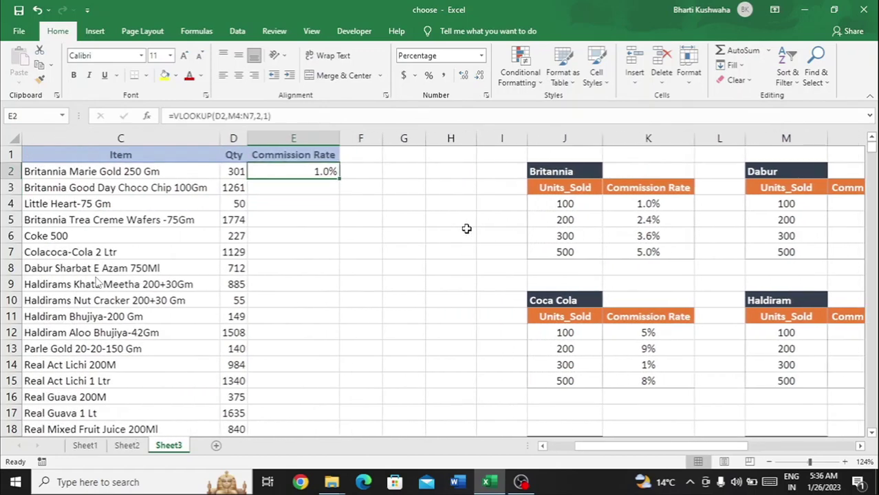
{"action": "scroll", "coordinate": [467, 228], "scroll_direction": "left", "scroll_amount": 3}
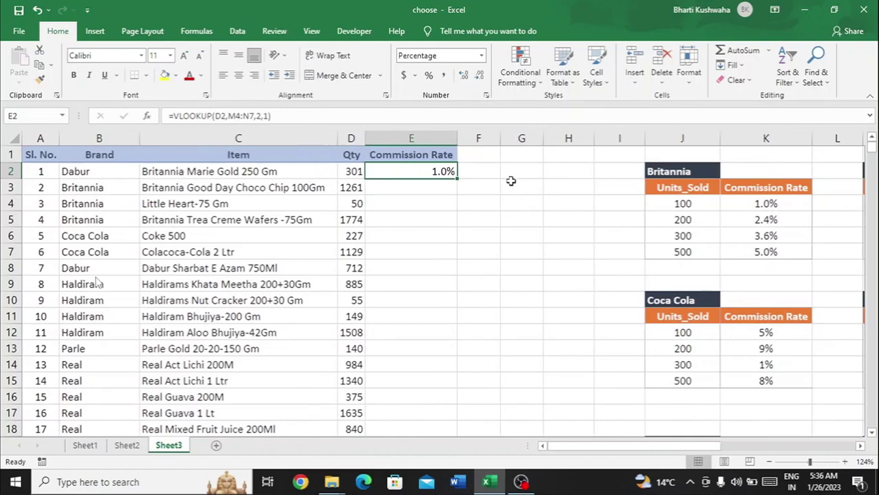
- Copy the Britannia table heading from J2 into G1 to start a brand list
{"action": "left_click", "coordinate": [516, 157]}
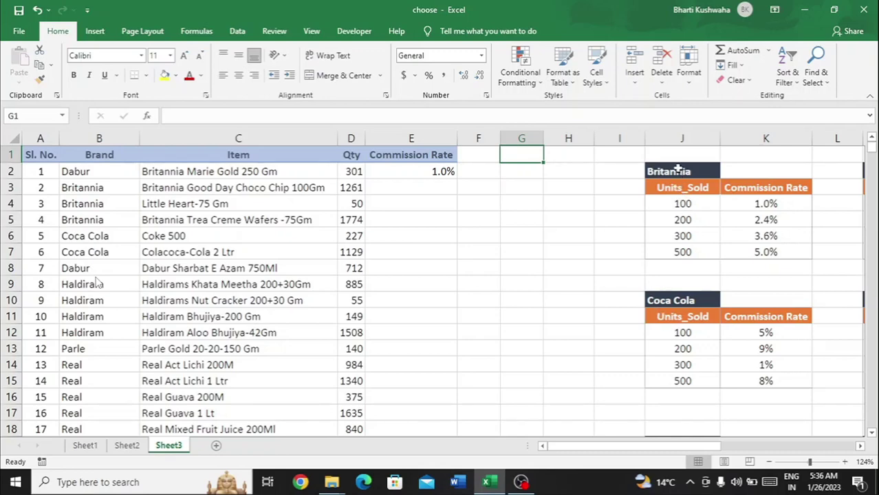
{"action": "left_click", "coordinate": [677, 171]}
{"action": "key", "text": "ctrl+c"}
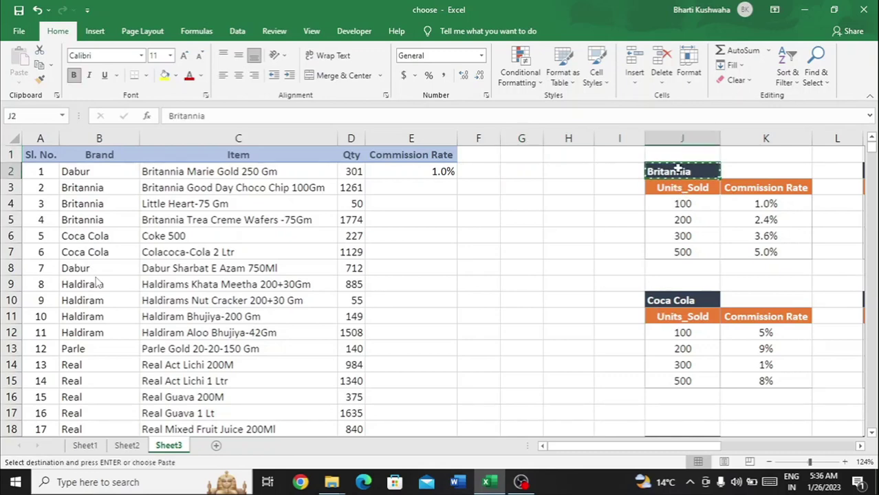
{"action": "left_click", "coordinate": [528, 153]}
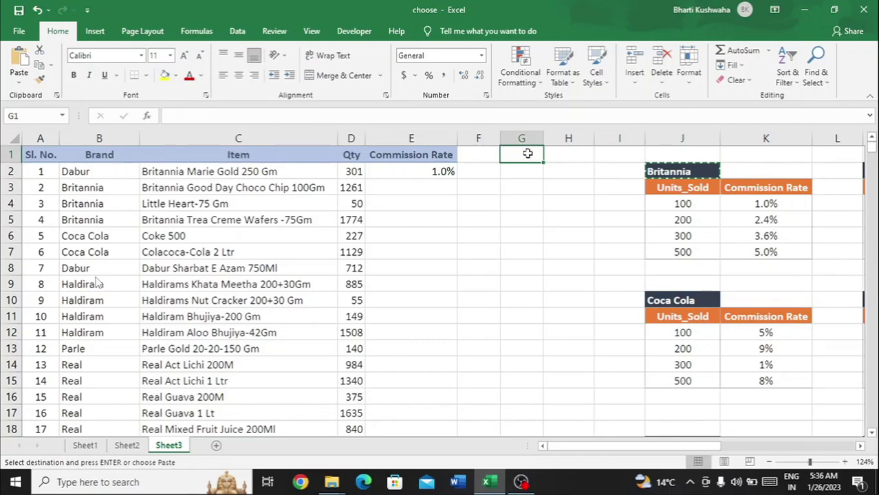
{"action": "key", "text": "ctrl+v"}
- Copy the Dabur table heading from M2 into G2, below Britannia in the brand list
{"action": "scroll", "coordinate": [674, 208], "scroll_direction": "right", "scroll_amount": 1}
{"action": "scroll", "coordinate": [675, 208], "scroll_direction": "left", "scroll_amount": 1}
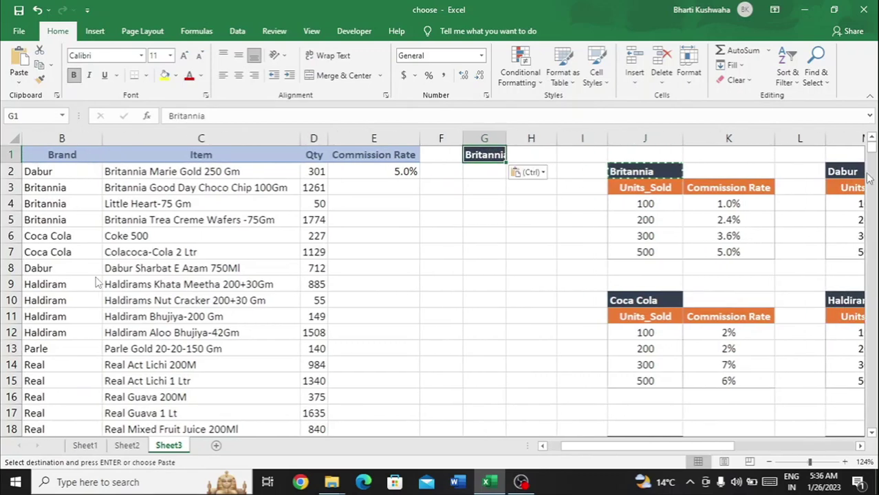
{"action": "left_click", "coordinate": [850, 171]}
{"action": "key", "text": "ctrl+c"}
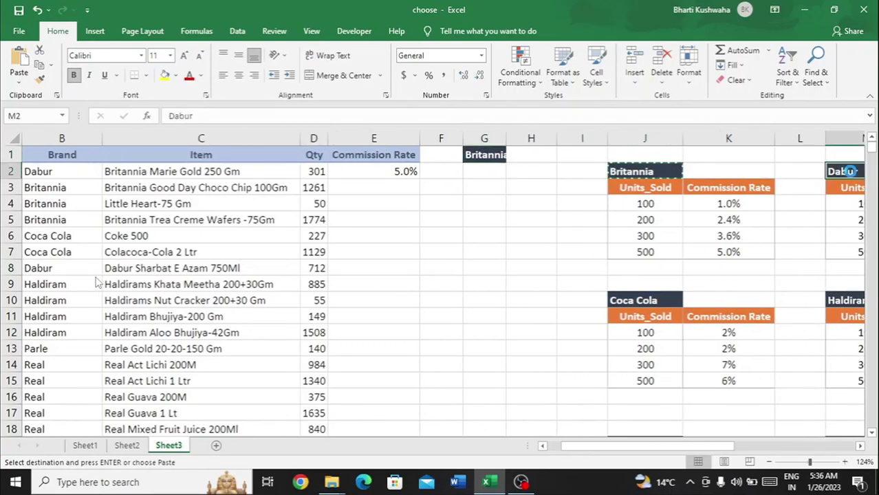
{"action": "left_click", "coordinate": [500, 170]}
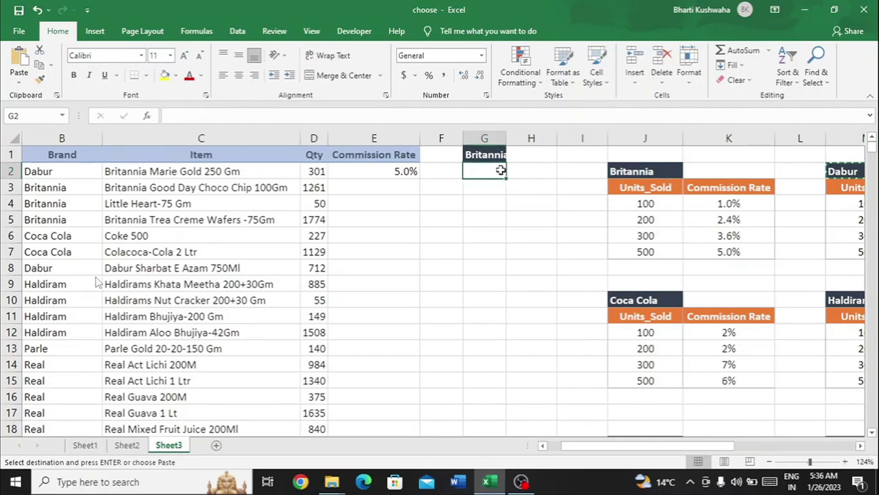
{"action": "key", "text": "ctrl+v"}
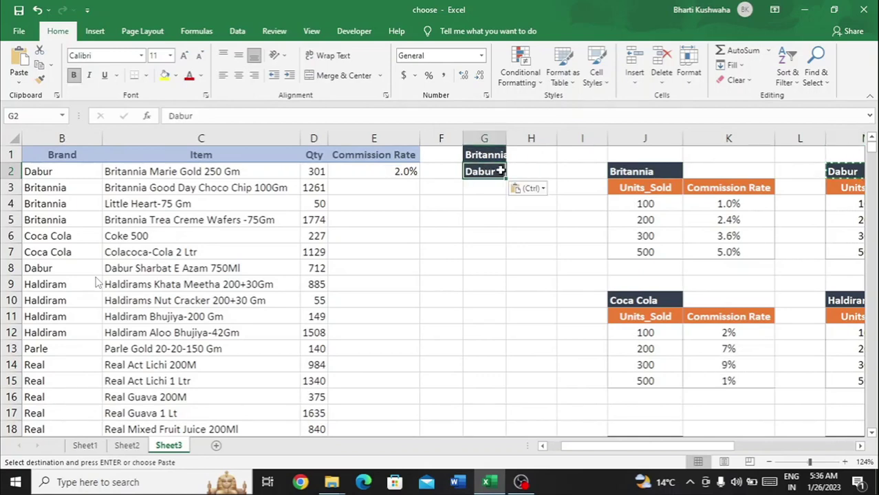
- Copy the Coca Cola table heading from J10 into G3 of the brand list
{"action": "left_click", "coordinate": [643, 302]}
{"action": "key", "text": "ctrl+c"}
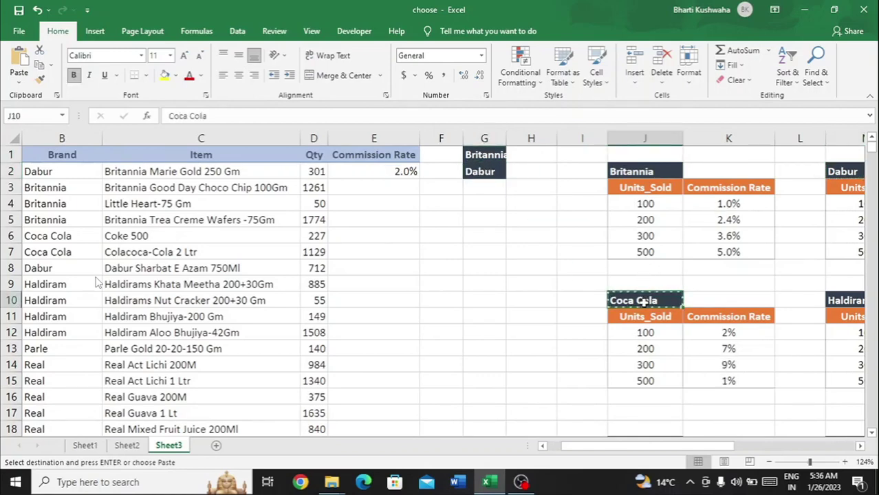
{"action": "left_click", "coordinate": [490, 192]}
{"action": "key", "text": "ctrl+v"}
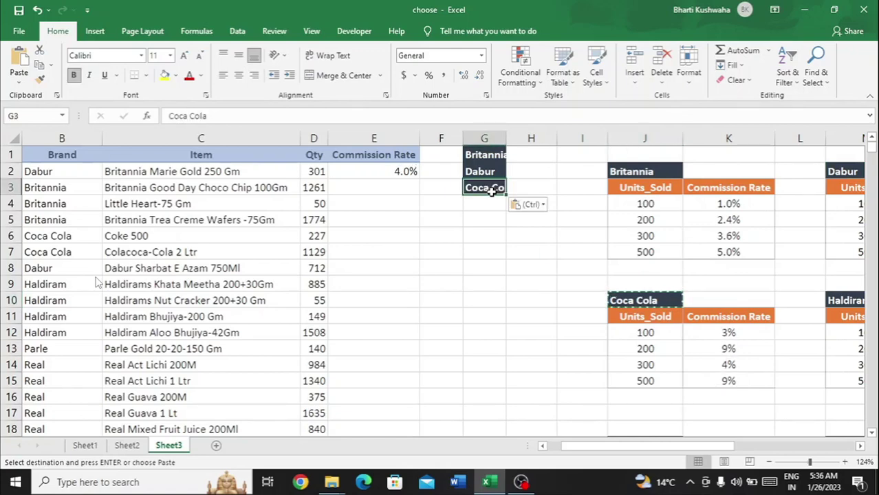
- Copy the Haldiram table heading from M10 into G4 of the brand list
{"action": "scroll", "coordinate": [743, 301], "scroll_direction": "right", "scroll_amount": 1}
{"action": "scroll", "coordinate": [743, 300], "scroll_direction": "right", "scroll_amount": 2}
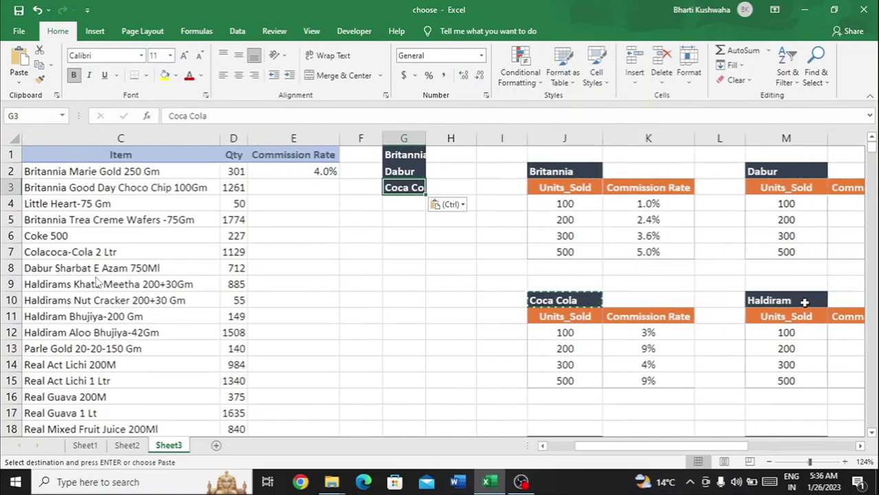
{"action": "left_click", "coordinate": [802, 301]}
{"action": "key", "text": "ctrl+c"}
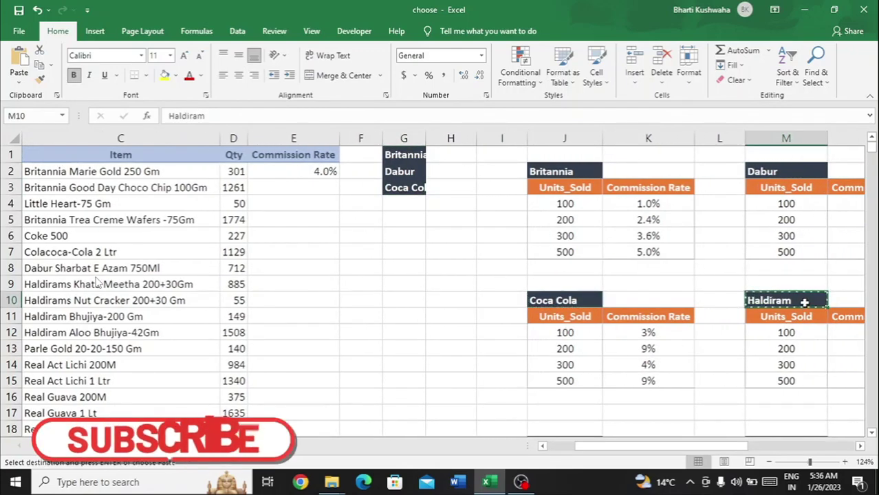
{"action": "left_click", "coordinate": [419, 200]}
{"action": "key", "text": "ctrl+v"}
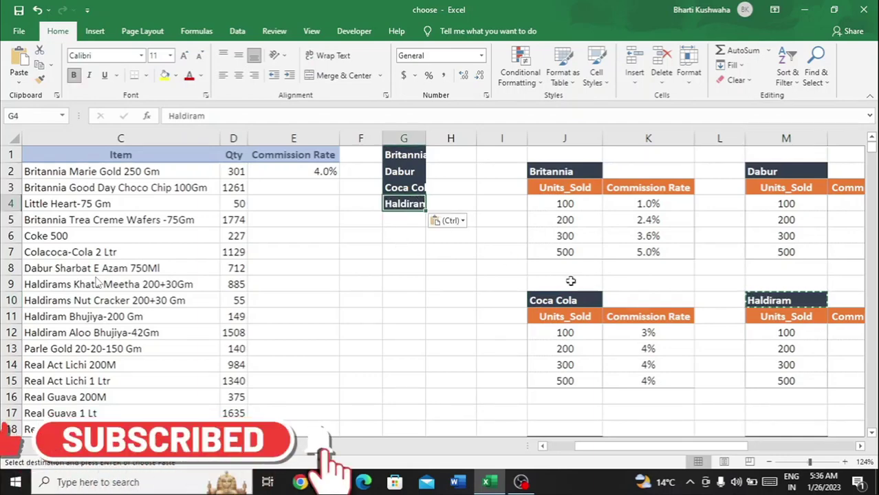
- Copy the Parle table heading from J19 into G5 of the brand list
{"action": "scroll", "coordinate": [560, 288], "scroll_direction": "down", "scroll_amount": 2}
{"action": "left_click", "coordinate": [563, 360]}
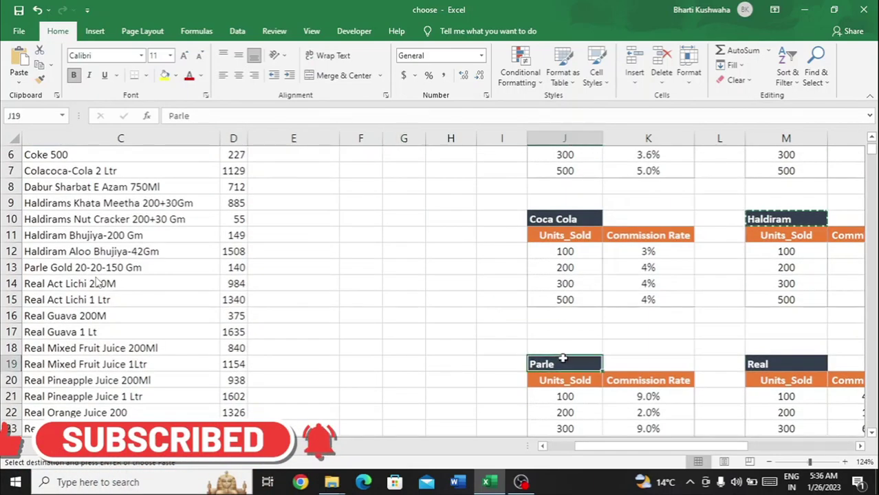
{"action": "key", "text": "ctrl+c"}
{"action": "scroll", "coordinate": [670, 332], "scroll_direction": "up", "scroll_amount": 2}
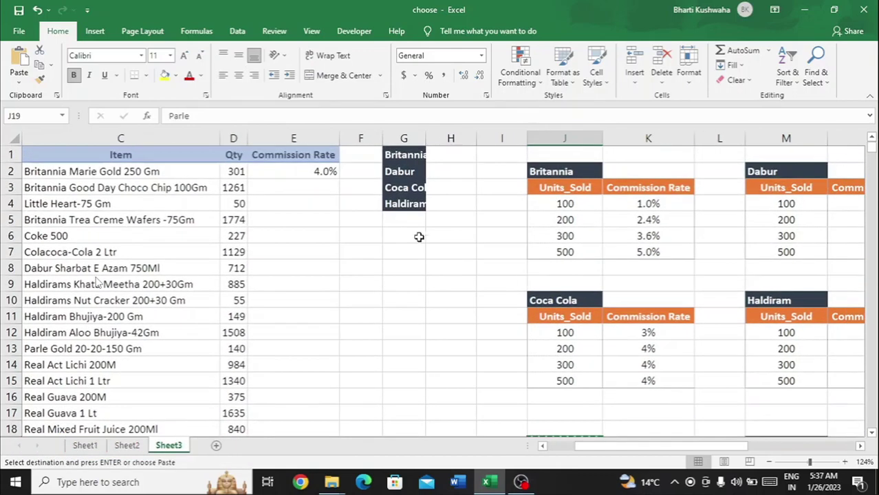
{"action": "left_click", "coordinate": [403, 220]}
{"action": "key", "text": "ctrl+v"}
- Copy the Real table heading from M19 into G6 of the brand list
{"action": "scroll", "coordinate": [700, 309], "scroll_direction": "down", "scroll_amount": 4}
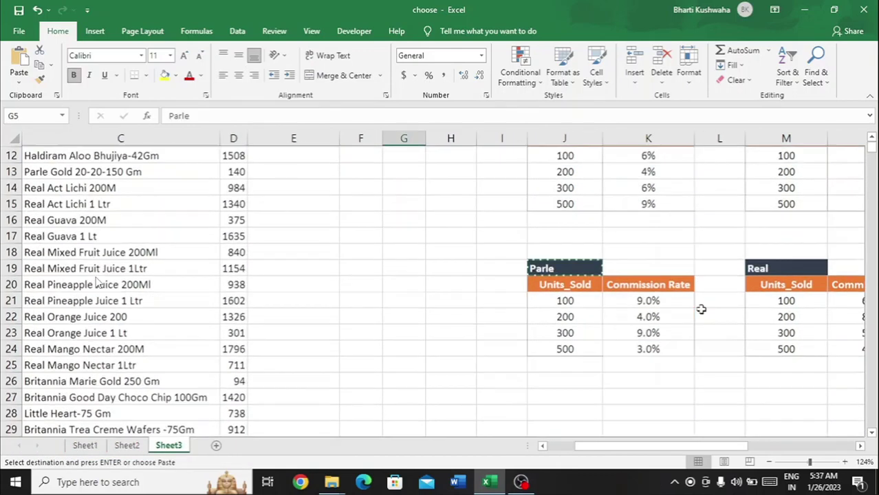
{"action": "left_click", "coordinate": [765, 237]}
{"action": "key", "text": "ctrl+c"}
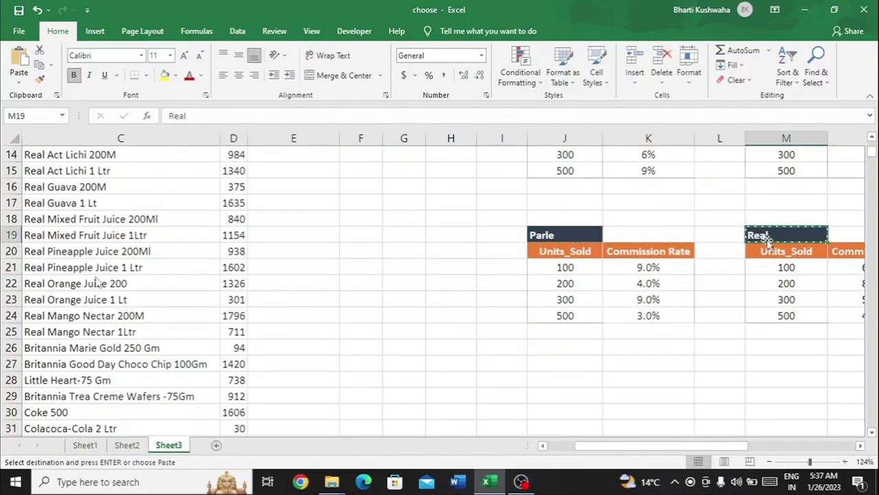
{"action": "scroll", "coordinate": [768, 219], "scroll_direction": "up", "scroll_amount": 4}
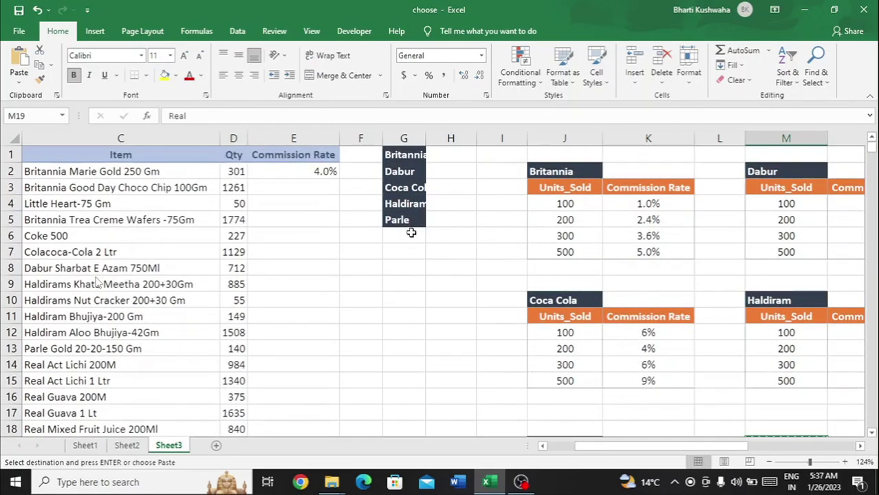
{"action": "left_click", "coordinate": [411, 233]}
{"action": "key", "text": "ctrl+v"}
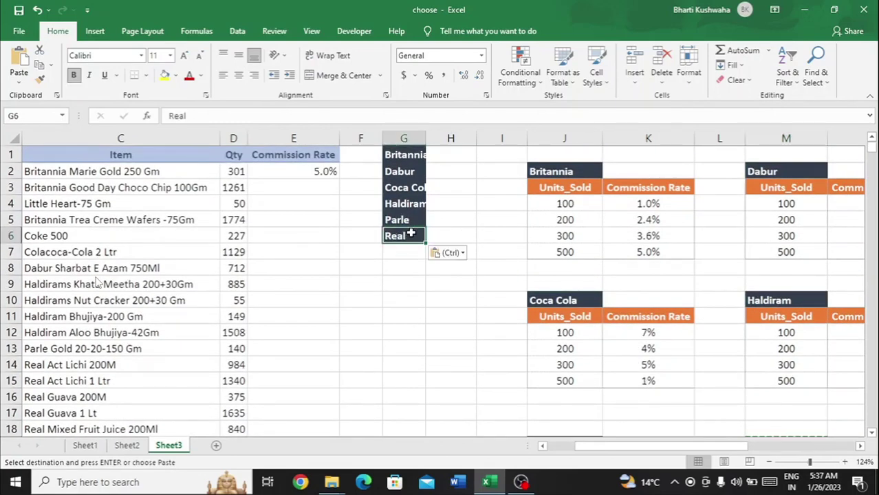
- AutoFit the width of column G to the brand names in G1:G6
{"action": "key", "text": "ctrl+shift+Up"}
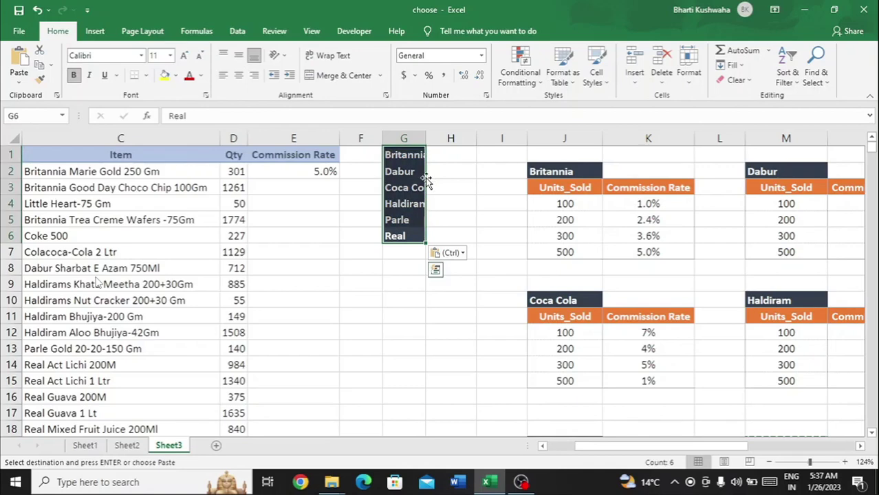
{"action": "key", "text": "alt+o"}
{"action": "key", "text": "c"}
{"action": "key", "text": "a"}
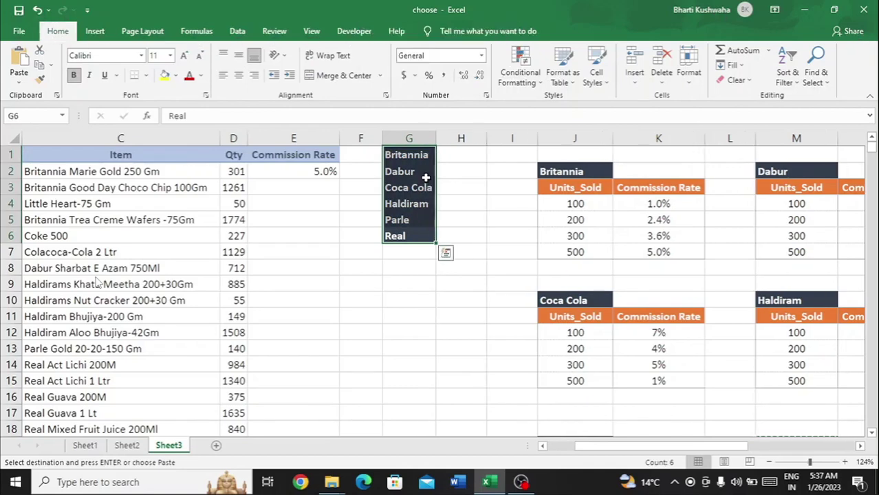
- Number the first two brands by entering 1 in H1 and 2 in H2
{"action": "left_click", "coordinate": [449, 155]}
{"action": "type", "text": "1"}
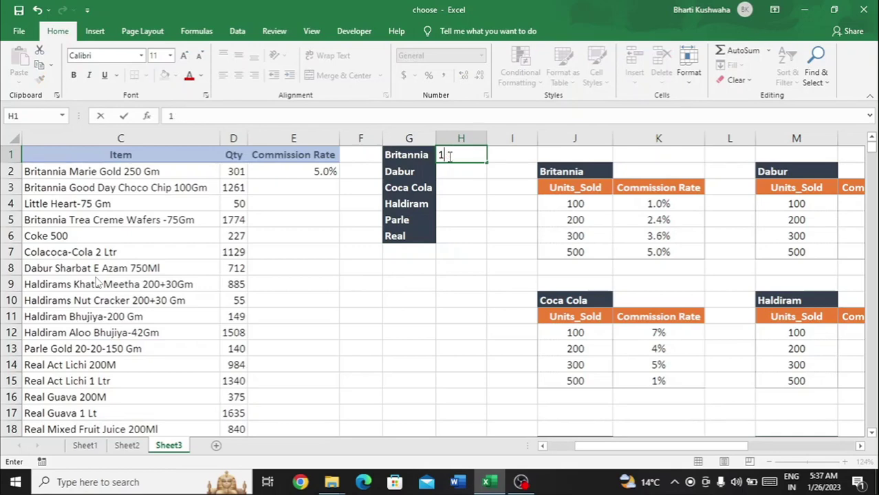
{"action": "key", "text": "Return"}
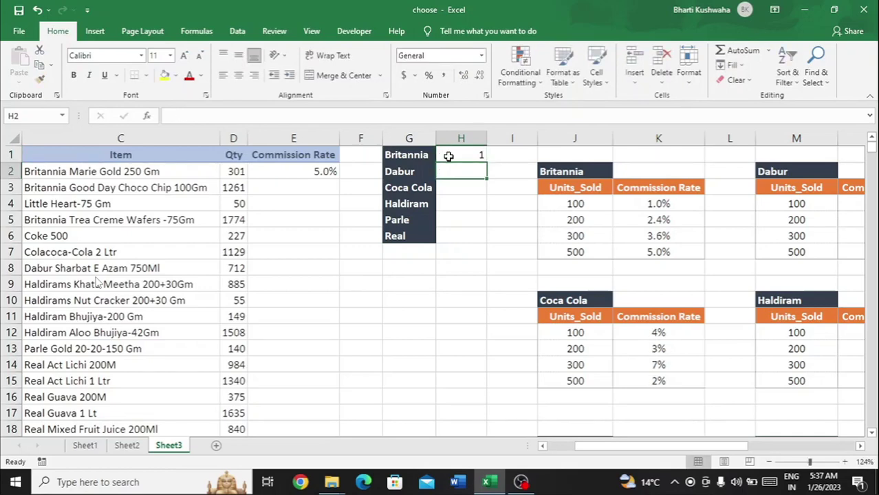
{"action": "type", "text": "2"}
{"action": "key", "text": "Up"}
- Continue the numbering down to the last brand by filling H1:H6 with a number series
{"action": "key", "text": "ctrl+shift+Down"}
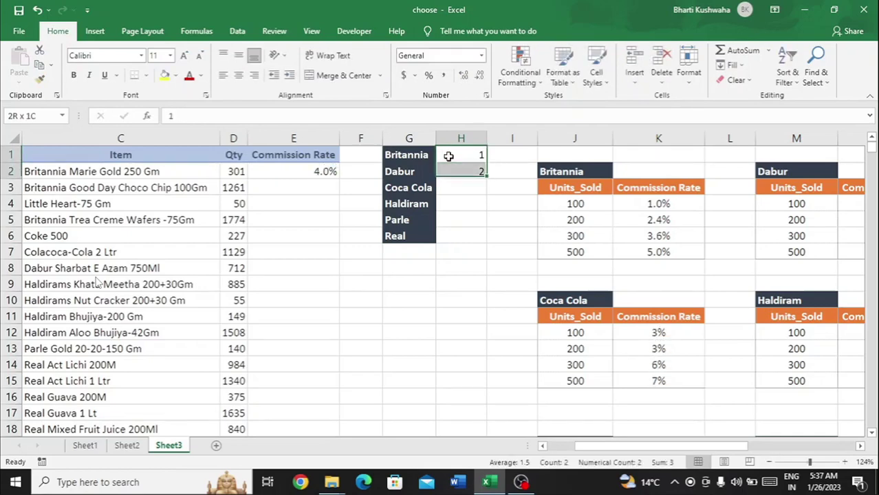
{"action": "key", "text": "ctrl+shift+Down"}
{"action": "key", "text": "shift+Left"}
{"action": "key", "text": "Left"}
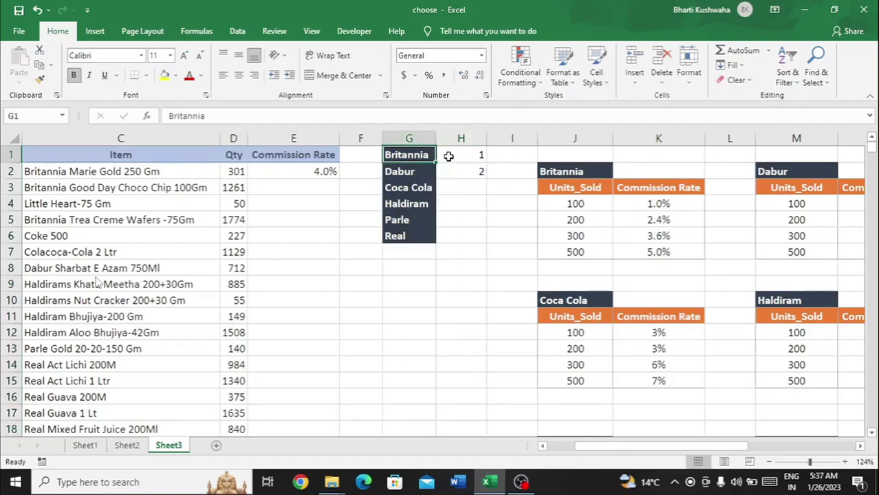
{"action": "key", "text": "ctrl+Down"}
{"action": "key", "text": "ctrl+Right"}
{"action": "key", "text": "Left"}
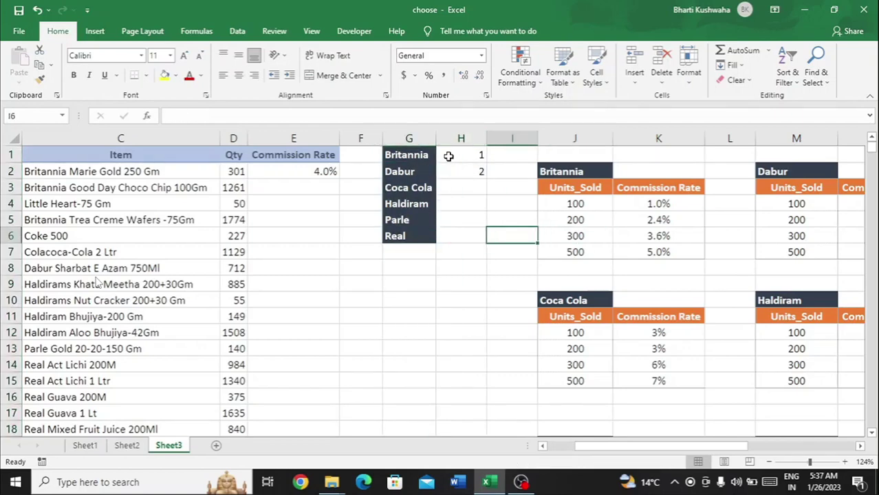
{"action": "key", "text": "Left"}
{"action": "key", "text": "ctrl+shift+Up"}
{"action": "key", "text": "ctrl+shift+Up"}
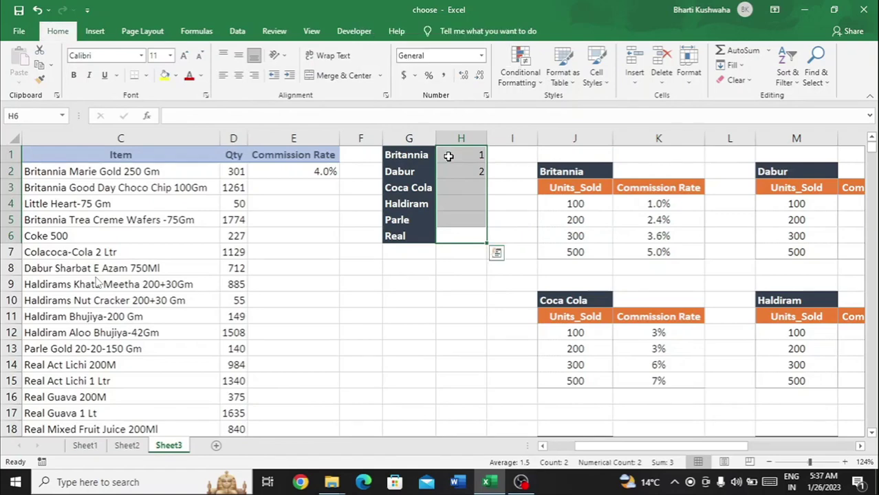
{"action": "key", "text": "alt+e"}
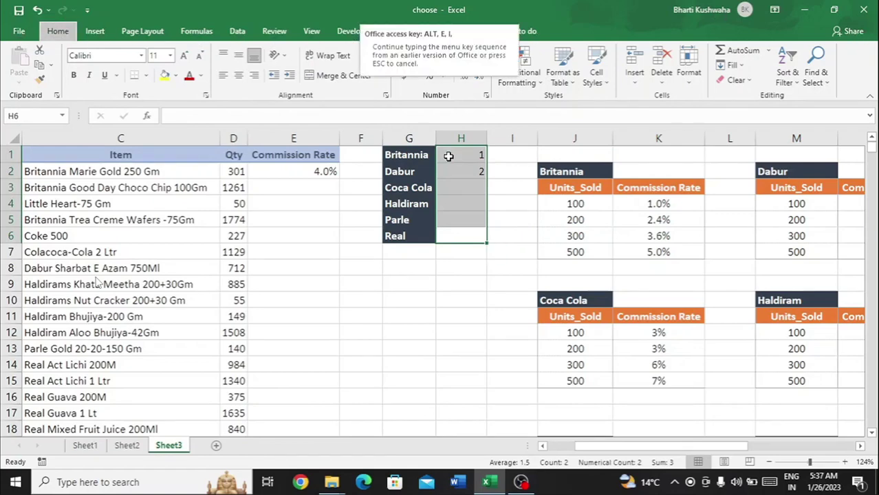
{"action": "key", "text": "i"}
{"action": "key", "text": "s"}
{"action": "key", "text": "Return"}
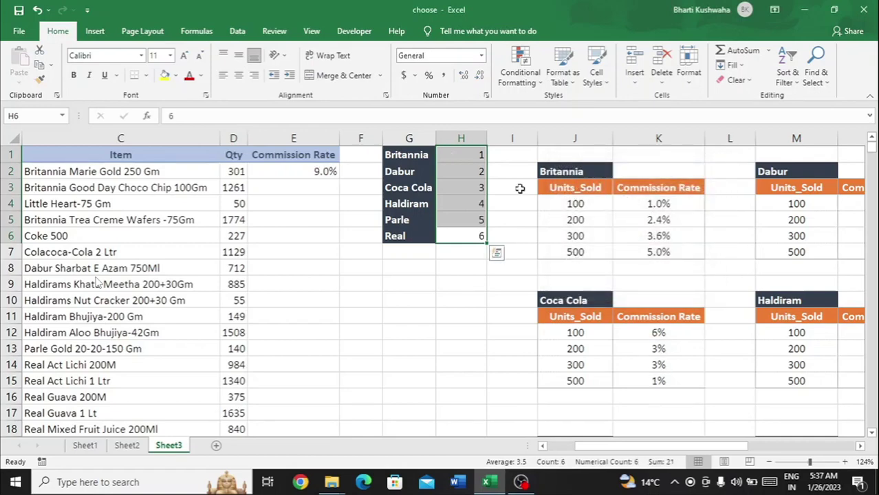
- Replace the M4:N7 table array in E2's VLOOKUP formula with the start of a nested CHOOSE function
{"action": "left_click", "coordinate": [313, 171]}
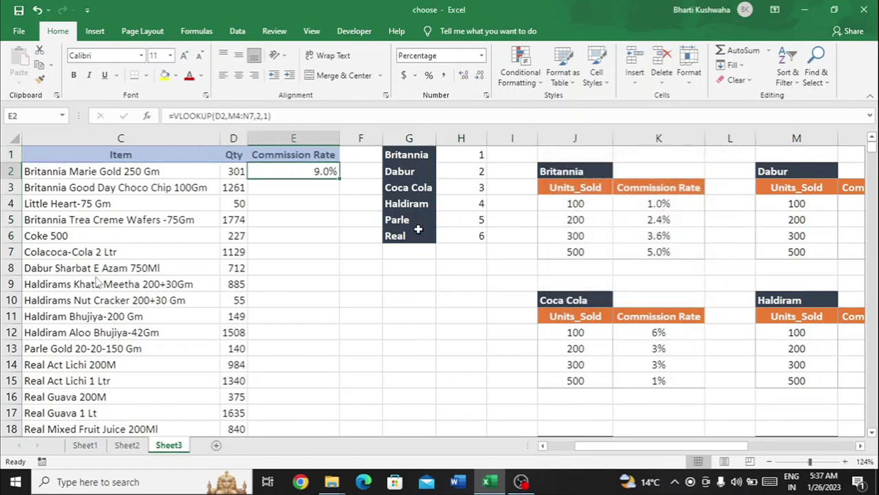
{"action": "double_click", "coordinate": [309, 175]}
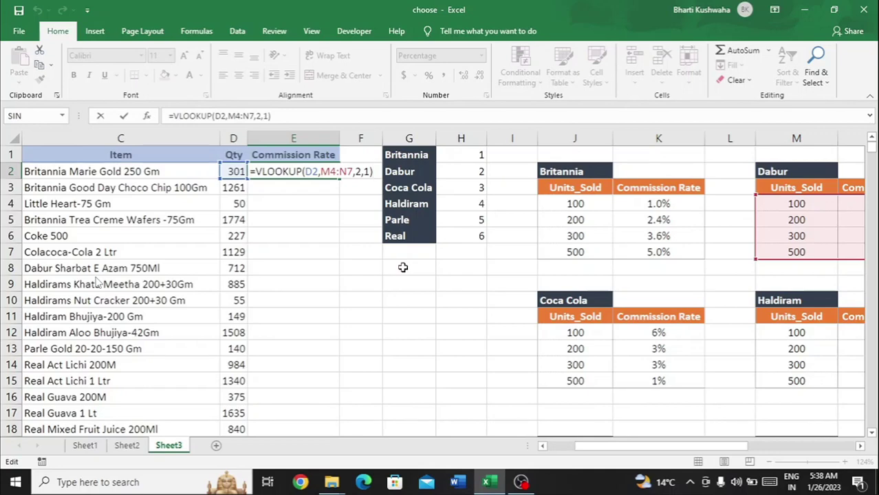
{"action": "key", "text": "Left"}
{"action": "key", "text": "Left"}
{"action": "key", "text": "Left"}
{"action": "key", "text": "Left"}
{"action": "key", "text": "Left"}
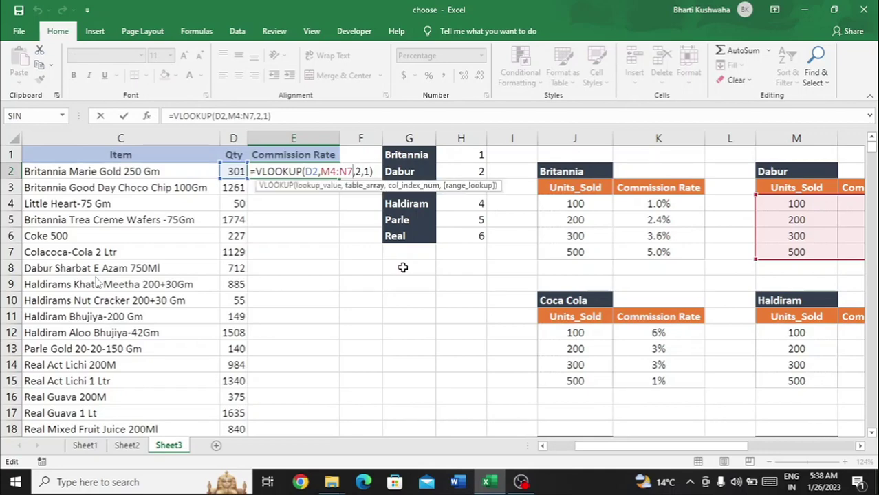
{"action": "key", "text": "BackSpace"}
{"action": "key", "text": "BackSpace"}
{"action": "key", "text": "BackSpace"}
{"action": "key", "text": "BackSpace"}
{"action": "key", "text": "BackSpace"}
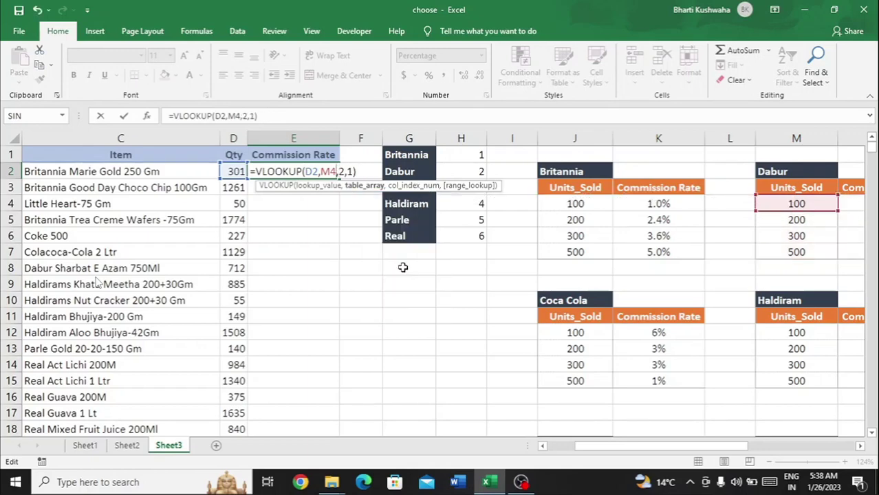
{"action": "type", "text": "choose"}
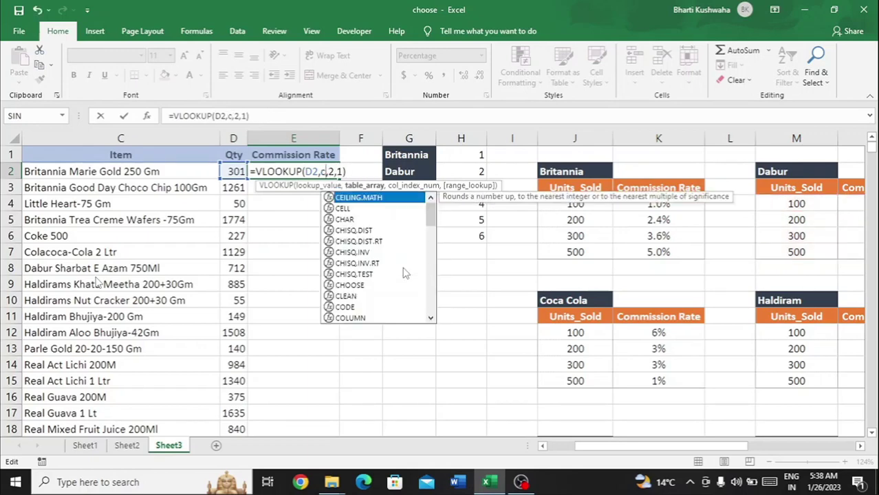
{"action": "key", "text": "Tab"}
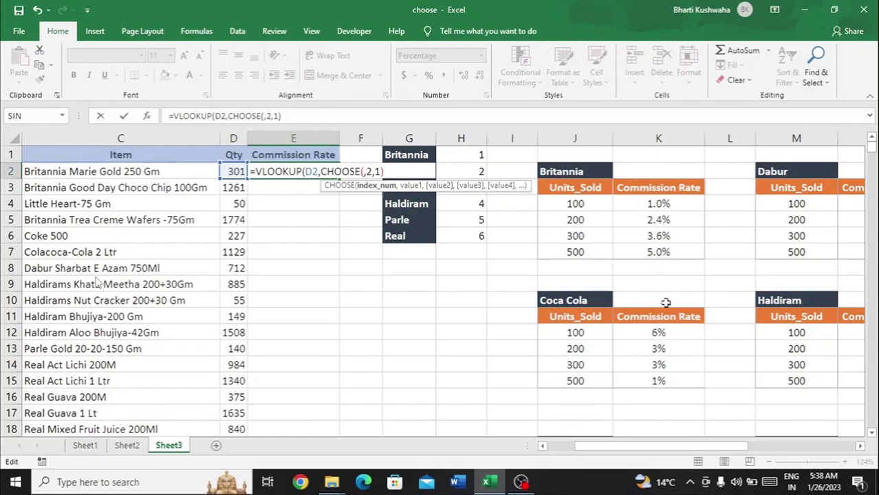
- Set the index number of CHOOSE in E2 to VLOOKUP(B2,G1:H6,2,0)
{"action": "type", "text": "vlooku"}
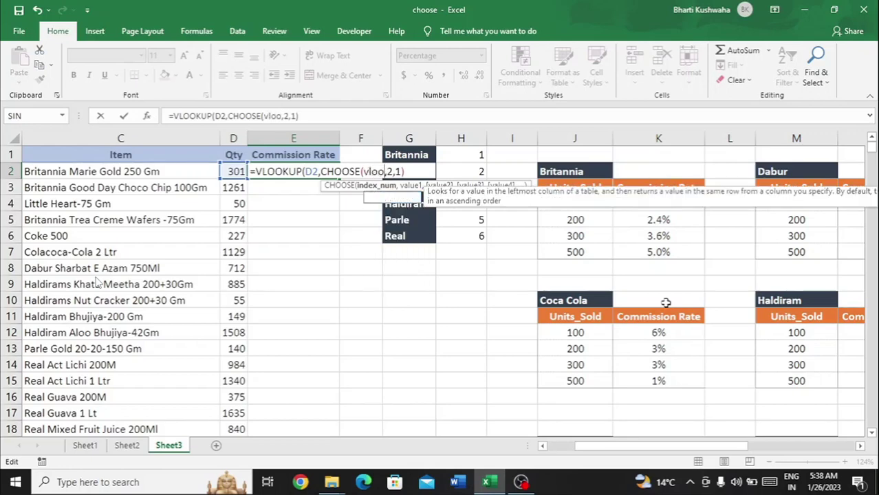
{"action": "key", "text": "Tab"}
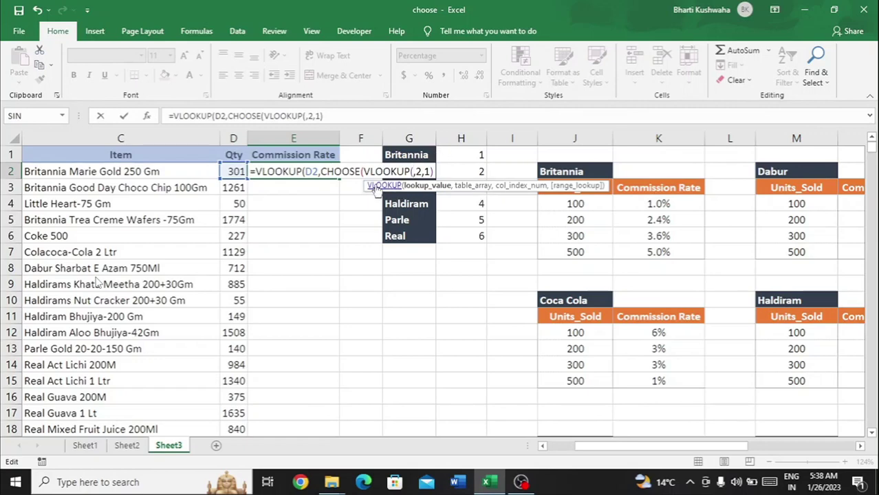
{"action": "scroll", "coordinate": [232, 187], "scroll_direction": "left", "scroll_amount": 2}
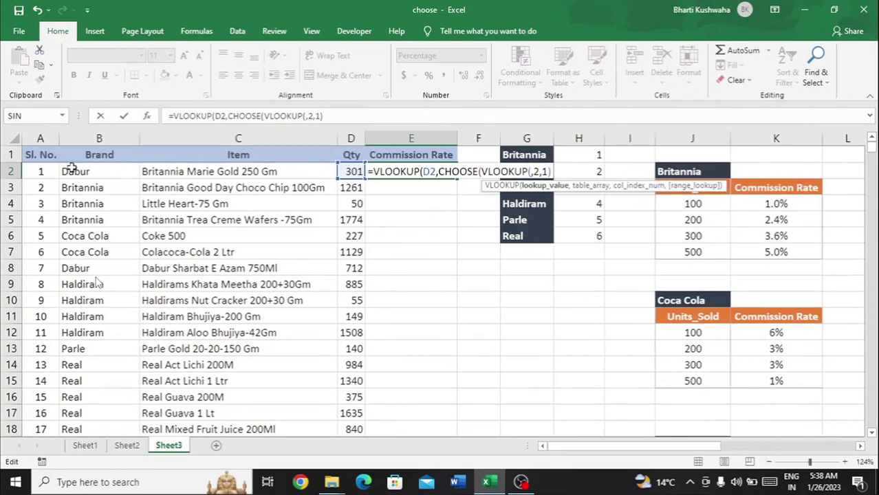
{"action": "left_click", "coordinate": [78, 172]}
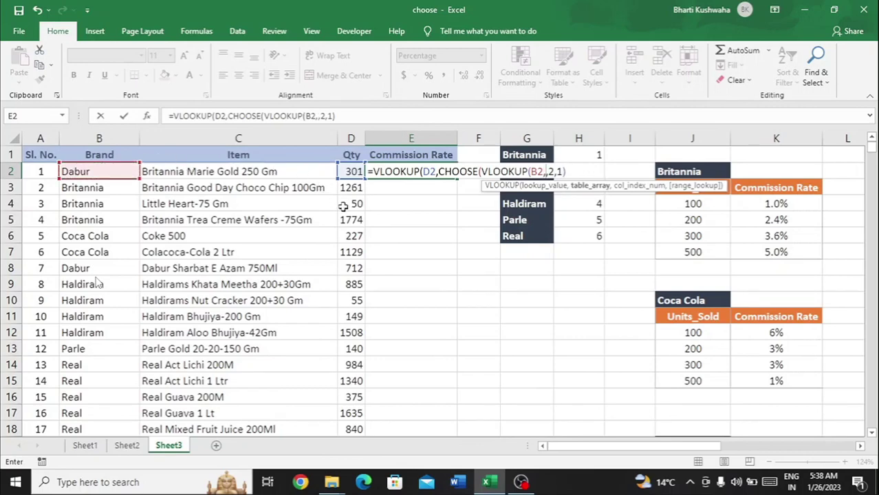
{"action": "type", "text": ","}
{"action": "left_click", "coordinate": [526, 155]}
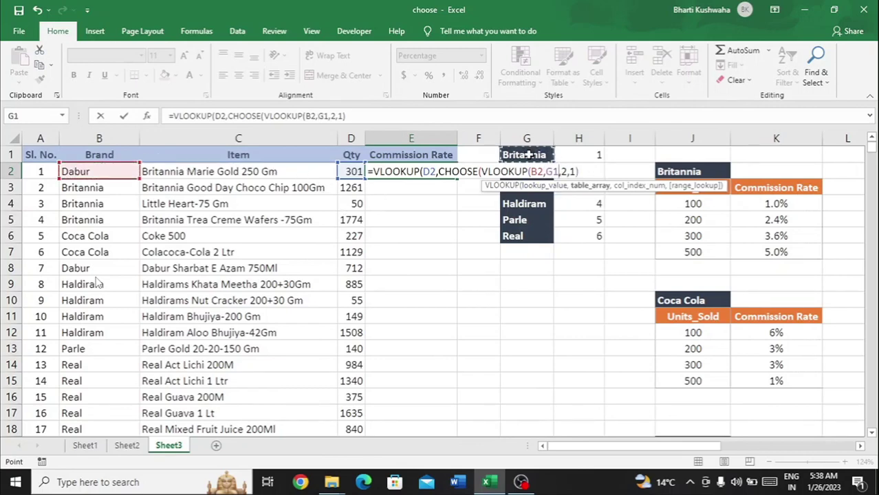
{"action": "left_click_drag", "start_coordinate": [527, 155], "coordinate": [527, 236]}
{"action": "key", "text": "shift+Right"}
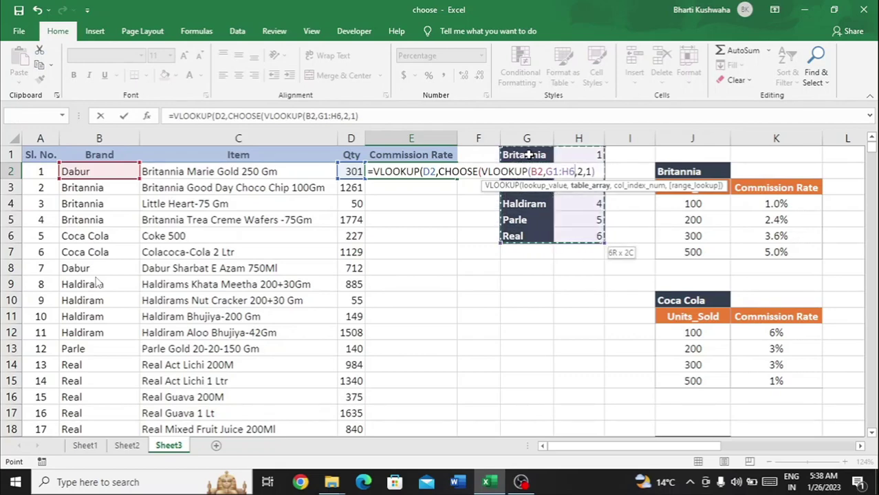
{"action": "type", "text": ",2"}
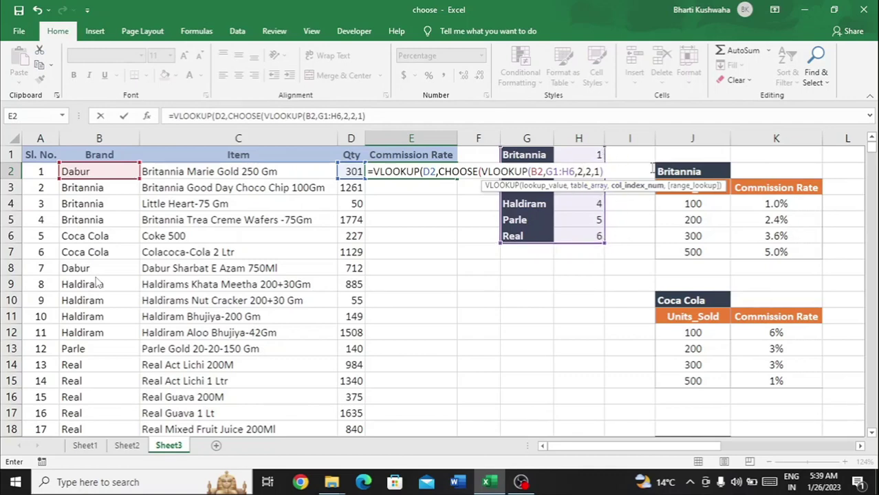
{"action": "type", "text": ",0"}
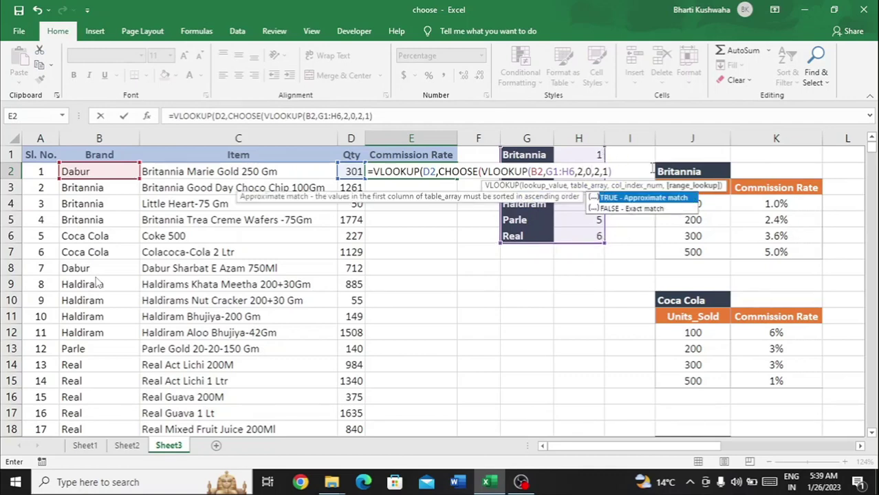
{"action": "type", "text": ")"}
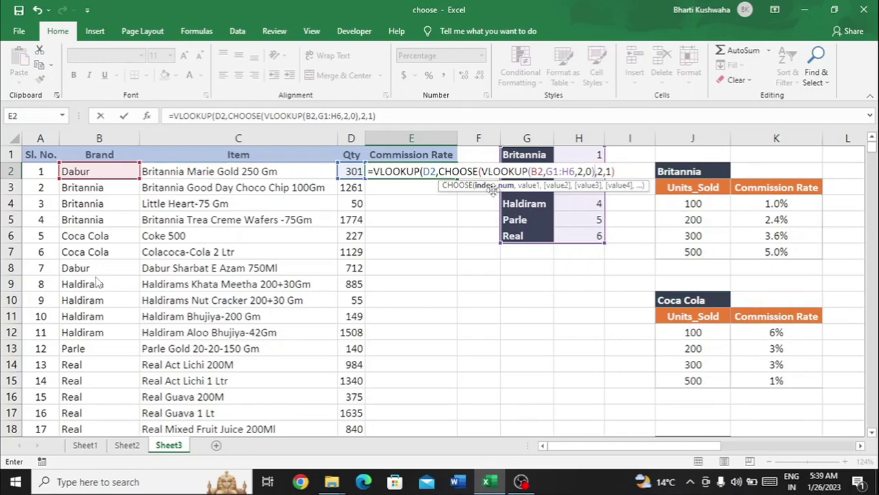
- Add the Britannia rate table as the first CHOOSE value, using the absolute range $J$3:$K$7
{"action": "type", "text": ","}
{"action": "left_click", "coordinate": [716, 187]}
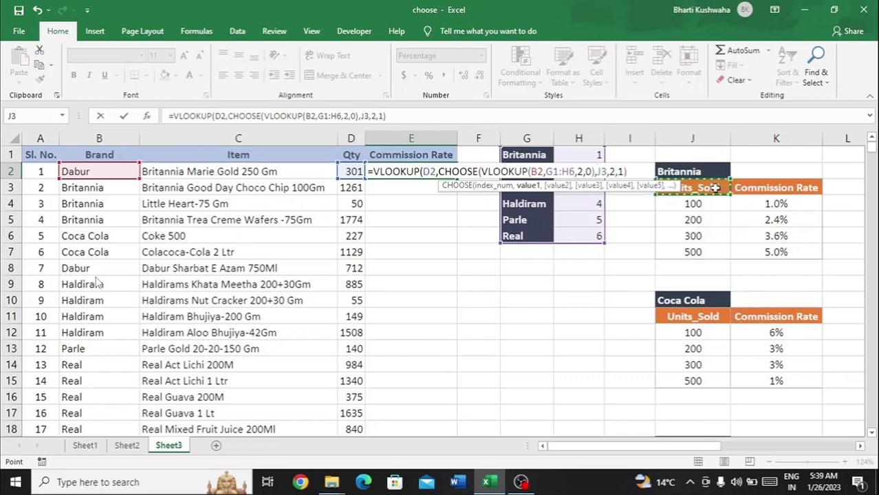
{"action": "key", "text": "shift+Down"}
{"action": "key", "text": "shift+Down"}
{"action": "key", "text": "shift+Down"}
{"action": "key", "text": "shift+Down"}
{"action": "key", "text": "shift+Right"}
{"action": "key", "text": "F4"}
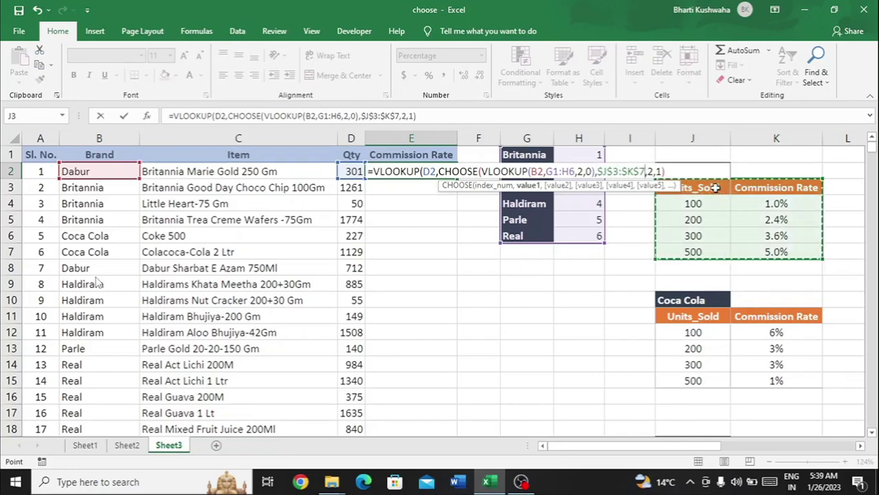
{"action": "type", "text": ","}
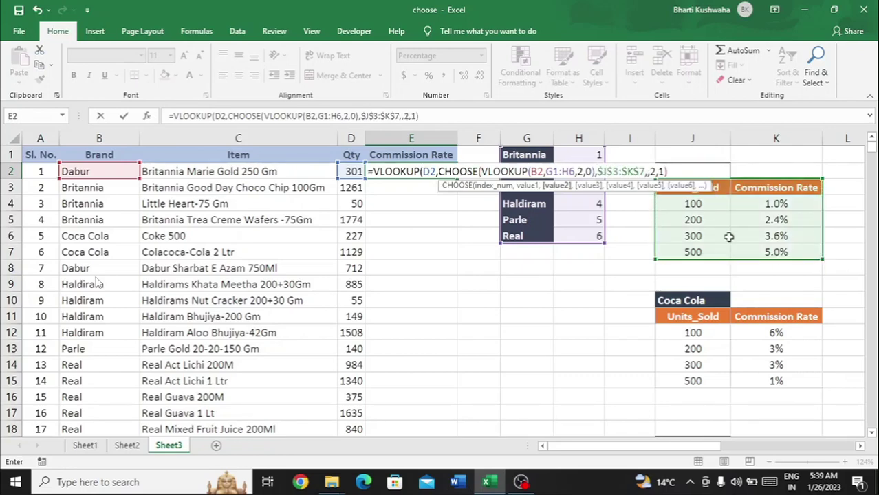
- Add the Dabur rate table M3:N7 as the second CHOOSE value
{"action": "scroll", "coordinate": [759, 212], "scroll_direction": "right", "scroll_amount": 2}
{"action": "left_click", "coordinate": [775, 188]}
{"action": "key", "text": "shift+Down"}
{"action": "key", "text": "shift+Down"}
{"action": "key", "text": "shift+Down"}
{"action": "key", "text": "shift+Down"}
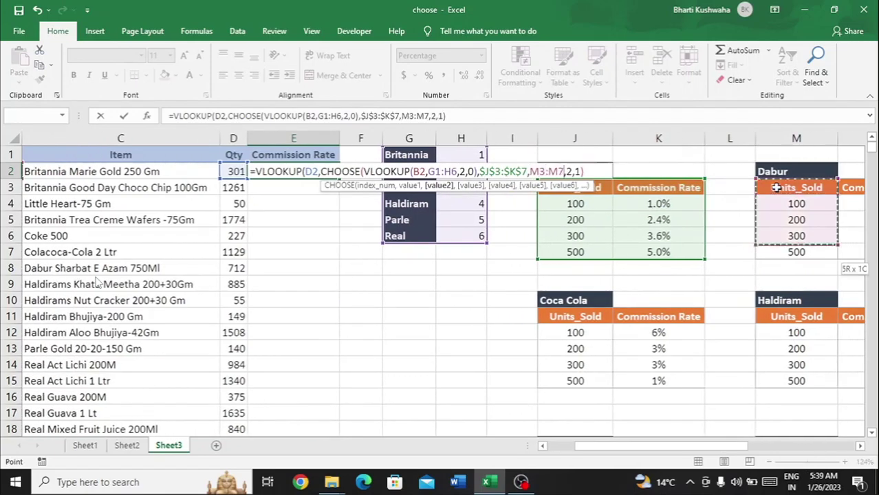
{"action": "key", "text": "shift+Right"}
{"action": "type", "text": ","}
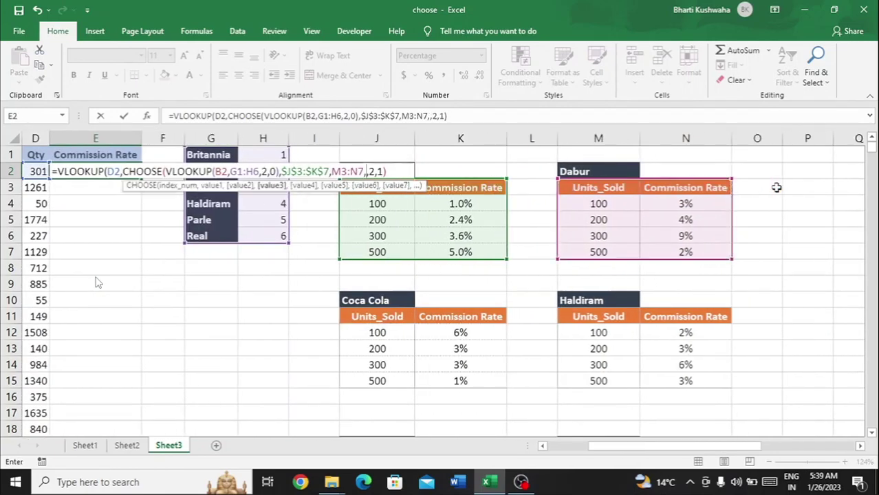
- Add the Coca Cola rate table J11:K15 as the third CHOOSE value
{"action": "left_click", "coordinate": [407, 323]}
{"action": "key", "text": "shift+Down"}
{"action": "key", "text": "shift+Down"}
{"action": "key", "text": "shift+Down"}
{"action": "key", "text": "shift+Down"}
{"action": "key", "text": "shift+Right"}
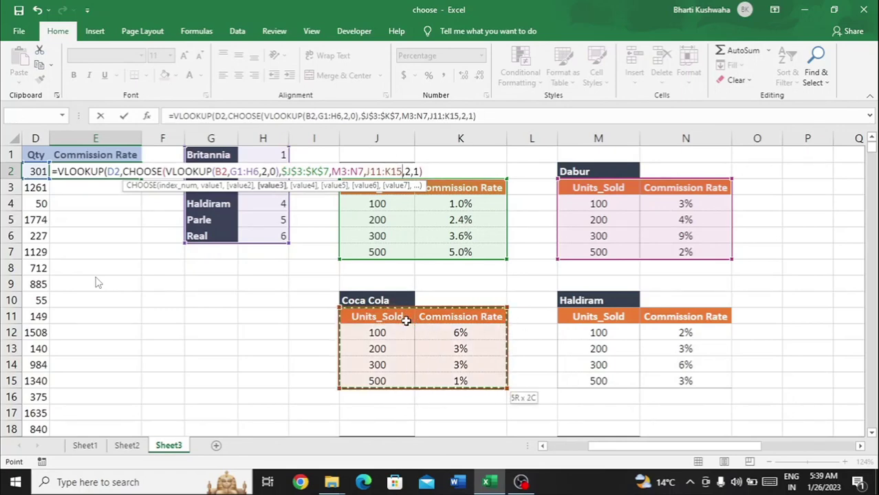
{"action": "type", "text": ","}
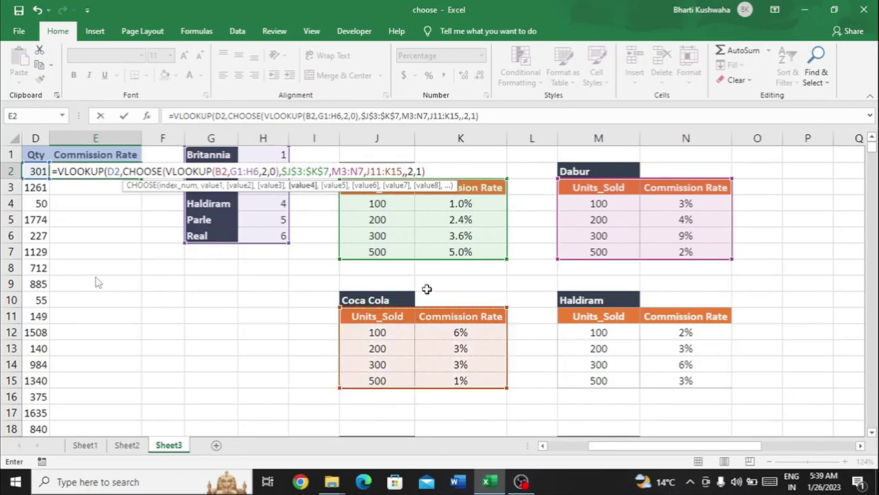
- Add the Haldiram rate table M11:N15 as the fourth CHOOSE value
{"action": "left_click", "coordinate": [609, 311]}
{"action": "key", "text": "shift+Down"}
{"action": "key", "text": "shift+Down"}
{"action": "key", "text": "shift+Down"}
{"action": "key", "text": "shift+Down"}
{"action": "key", "text": "shift+Right"}
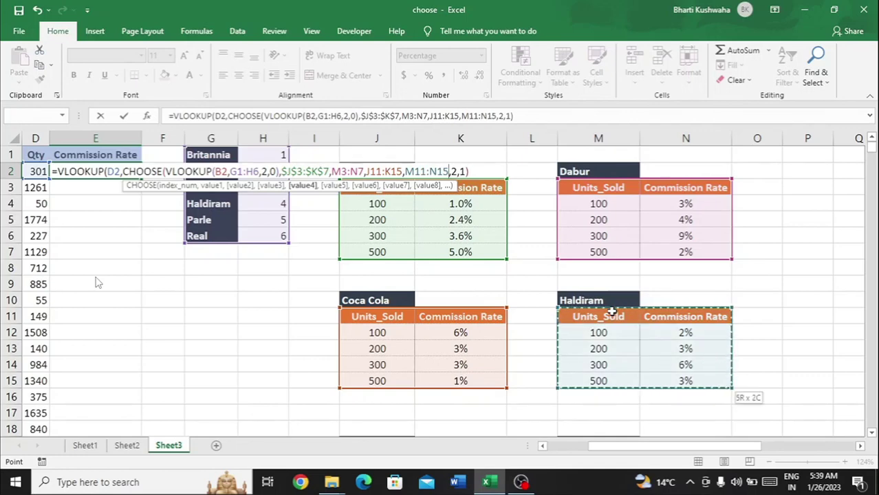
{"action": "type", "text": ","}
{"action": "scroll", "coordinate": [611, 311], "scroll_direction": "down", "scroll_amount": 2}
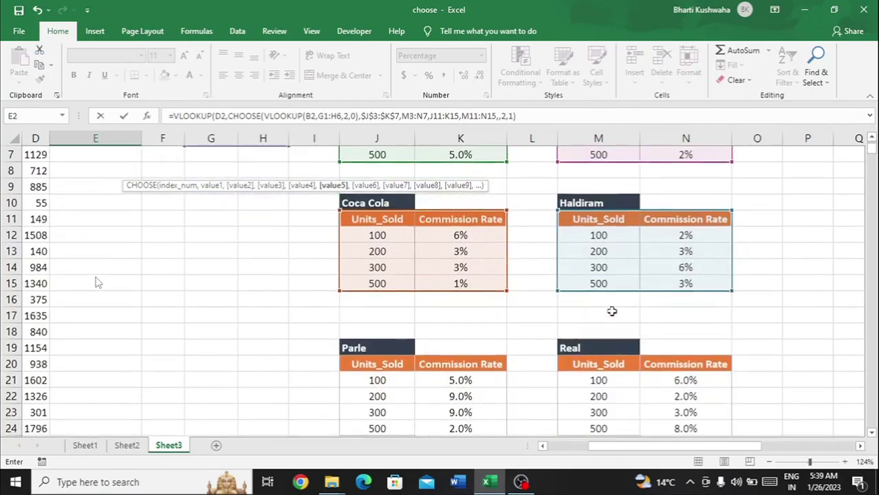
{"action": "left_click", "coordinate": [377, 380]}
{"action": "key", "text": "Return"}
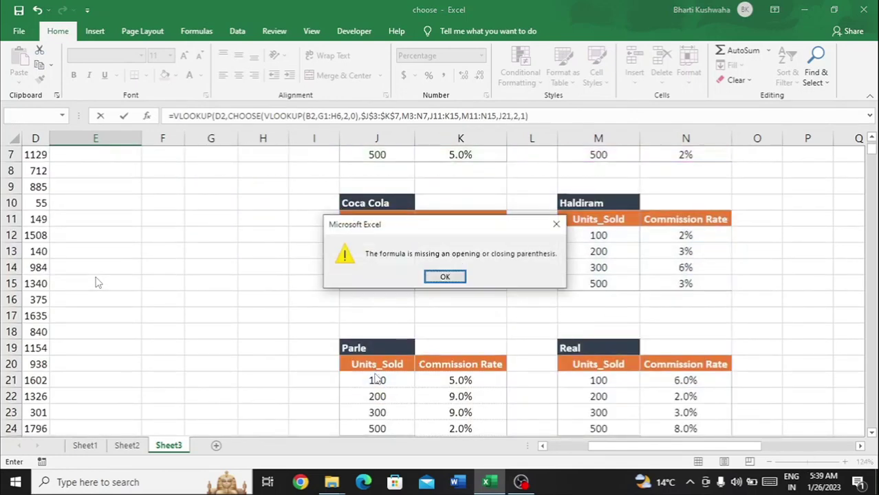
{"action": "left_click", "coordinate": [445, 276]}
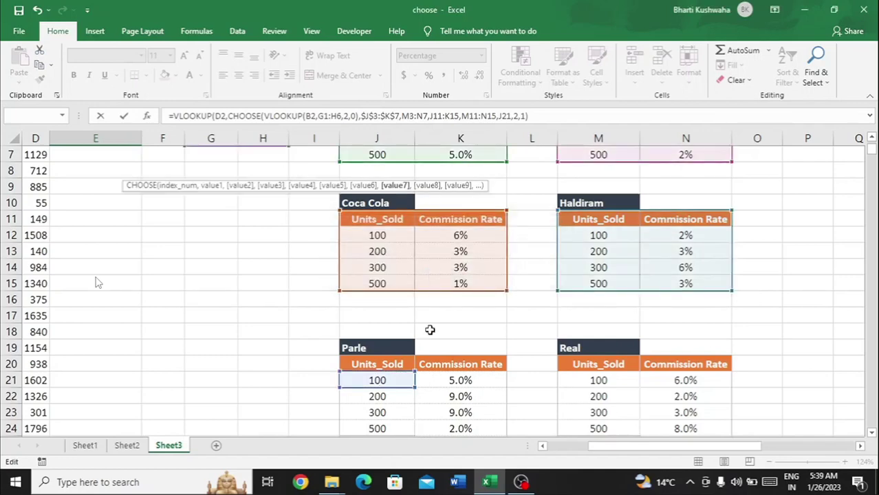
- Clear the trailing arguments J21,2,1 from the formula and add the Parle rate table J20:K24 as the fifth CHOOSE value
{"action": "left_click", "coordinate": [381, 365]}
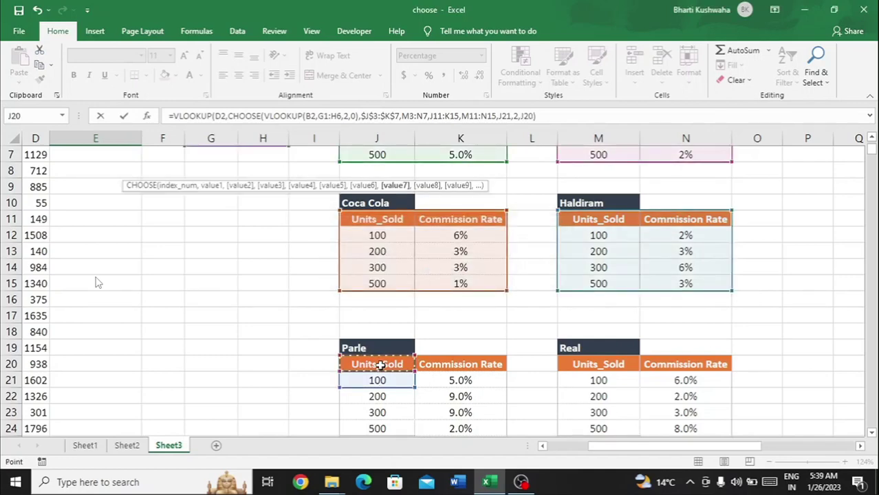
{"action": "key", "text": "BackSpace"}
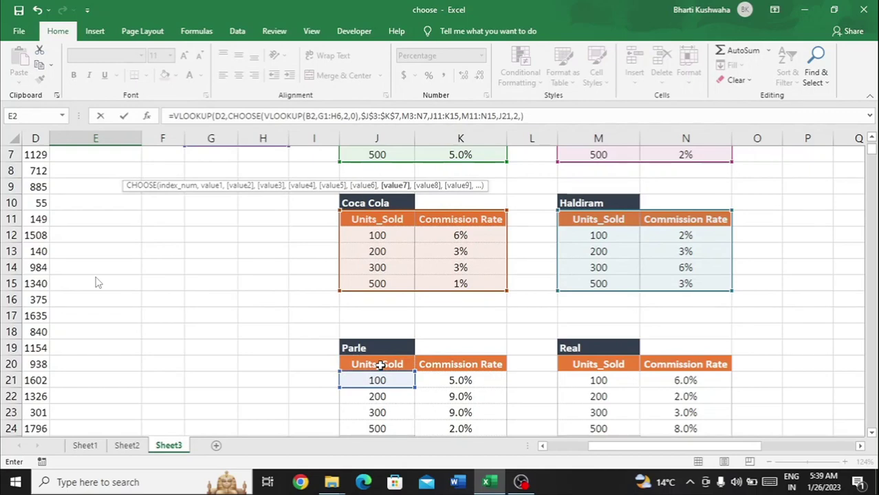
{"action": "key", "text": "BackSpace"}
{"action": "key", "text": "BackSpace"}
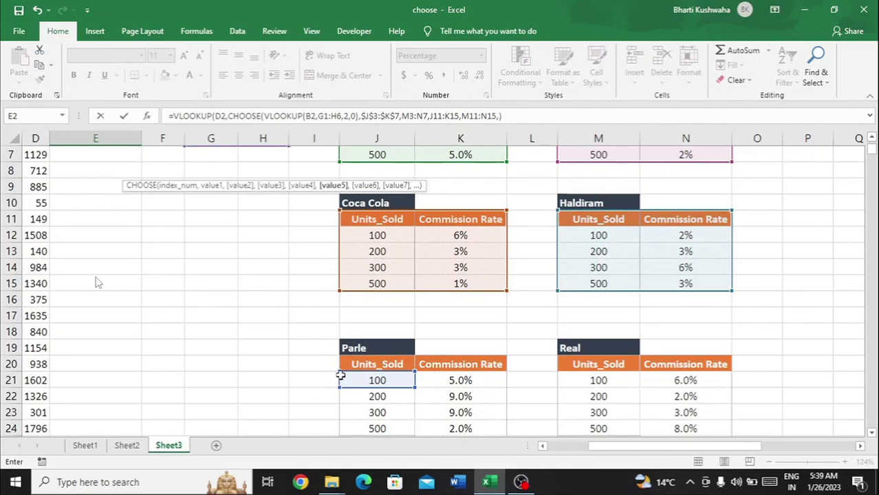
{"action": "left_click_drag", "start_coordinate": [359, 364], "coordinate": [474, 428]}
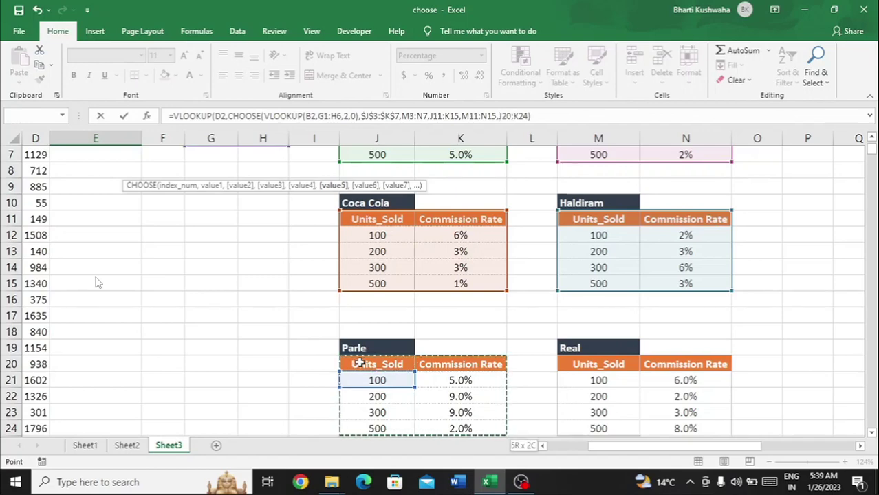
{"action": "type", "text": ","}
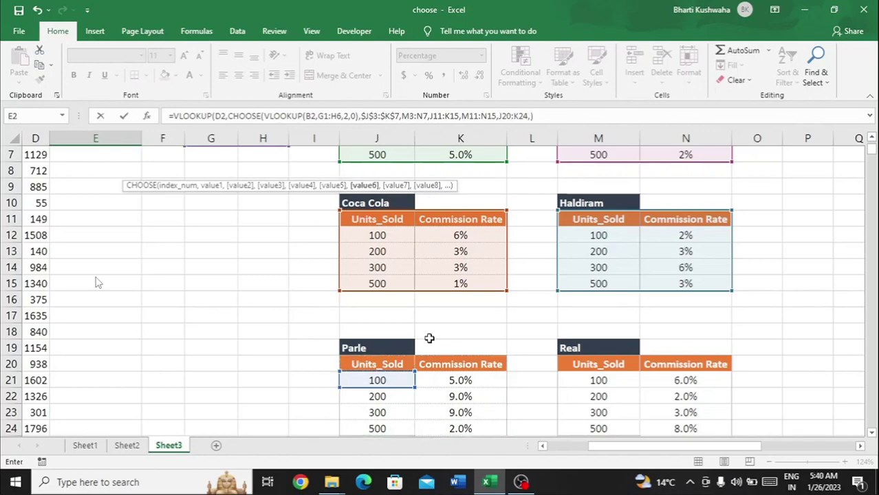
- Add the Real rate table M20:N24 as the sixth CHOOSE value and close the CHOOSE function
{"action": "left_click", "coordinate": [595, 362]}
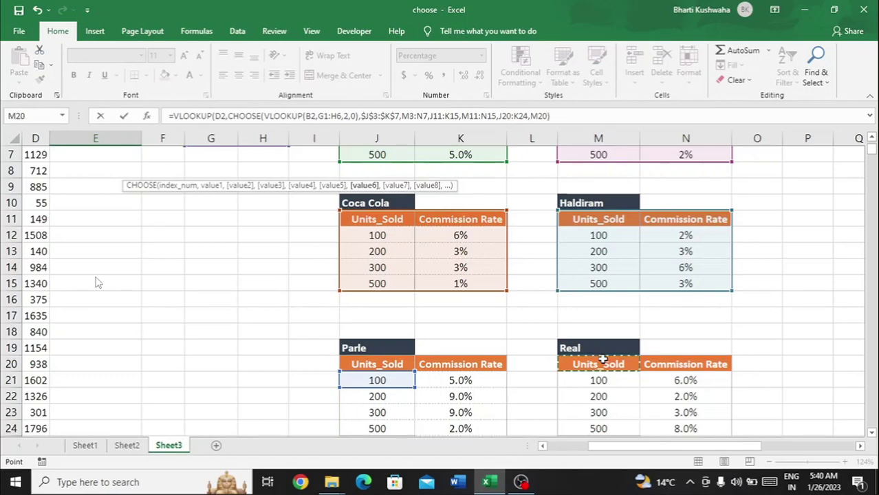
{"action": "key", "text": "ctrl+shift+Down"}
{"action": "key", "text": "ctrl+shift+Right"}
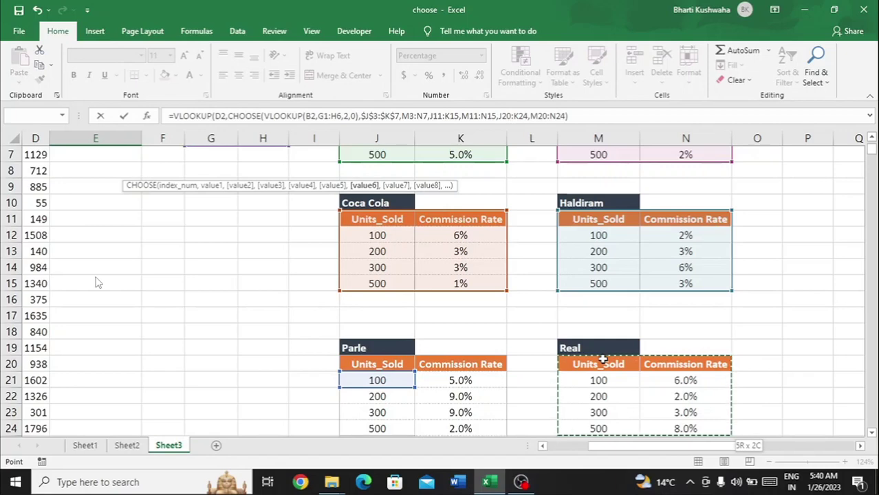
{"action": "scroll", "coordinate": [98, 283], "scroll_direction": "down", "scroll_amount": 1}
{"action": "scroll", "coordinate": [98, 282], "scroll_direction": "up", "scroll_amount": 1}
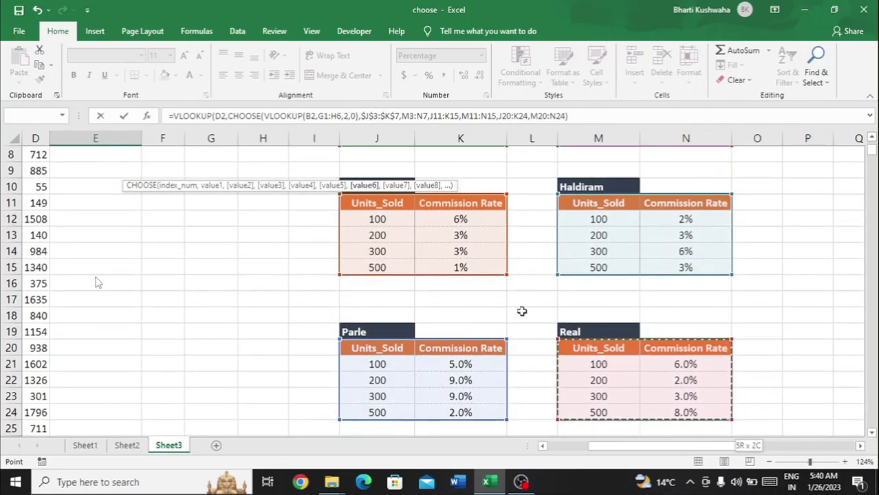
{"action": "scroll", "coordinate": [489, 306], "scroll_direction": "left", "scroll_amount": 1}
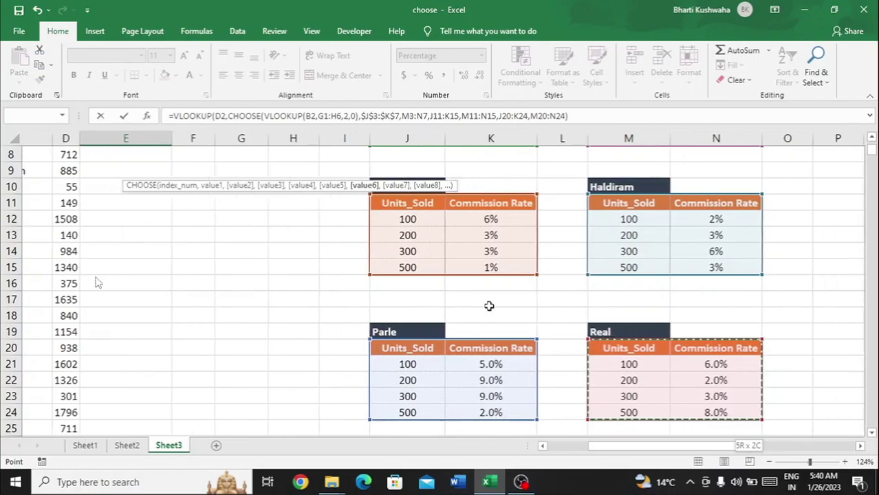
{"action": "scroll", "coordinate": [488, 306], "scroll_direction": "left", "scroll_amount": 3}
{"action": "scroll", "coordinate": [489, 306], "scroll_direction": "up", "scroll_amount": 3}
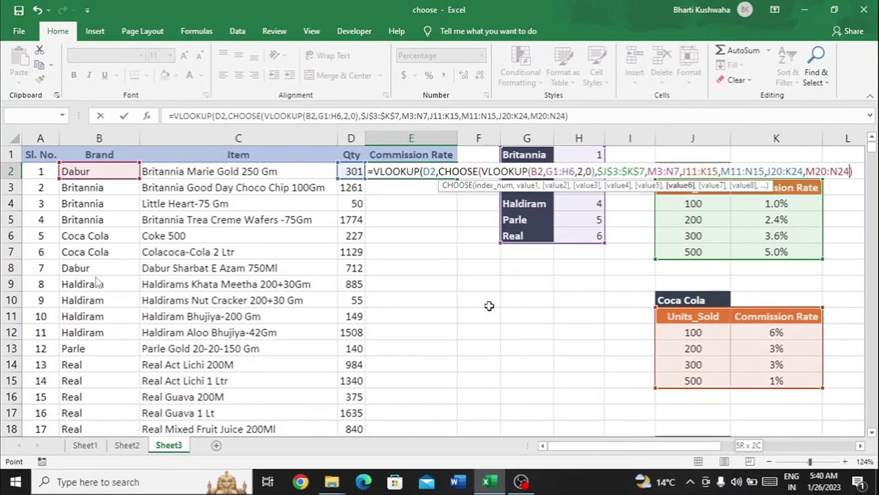
{"action": "scroll", "coordinate": [488, 306], "scroll_direction": "down", "scroll_amount": 2}
{"action": "scroll", "coordinate": [488, 306], "scroll_direction": "right", "scroll_amount": 2}
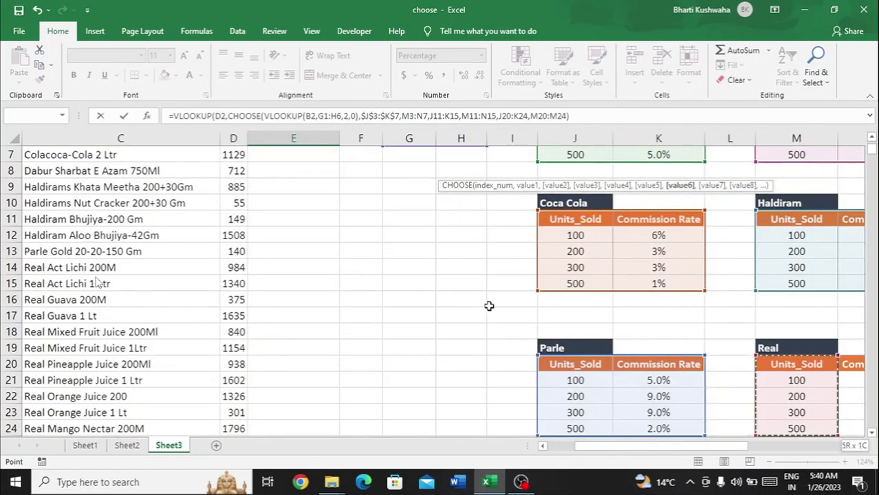
{"action": "scroll", "coordinate": [488, 306], "scroll_direction": "right", "scroll_amount": 1}
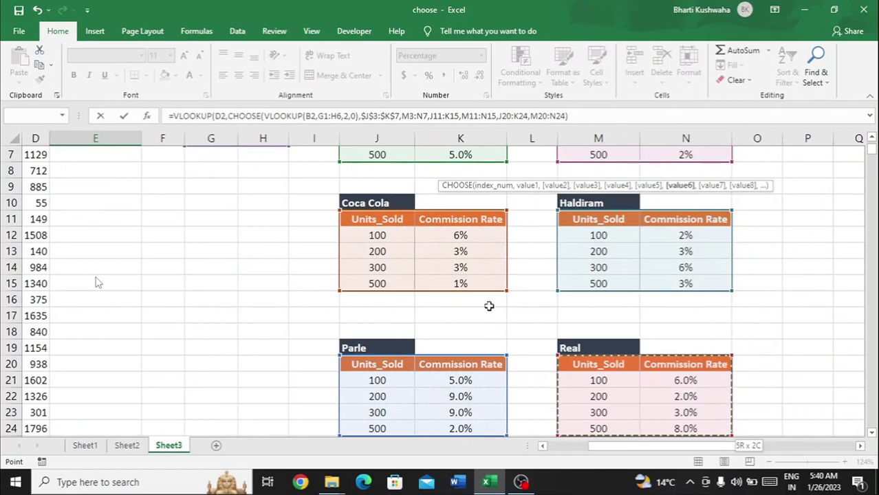
{"action": "type", "text": ","}
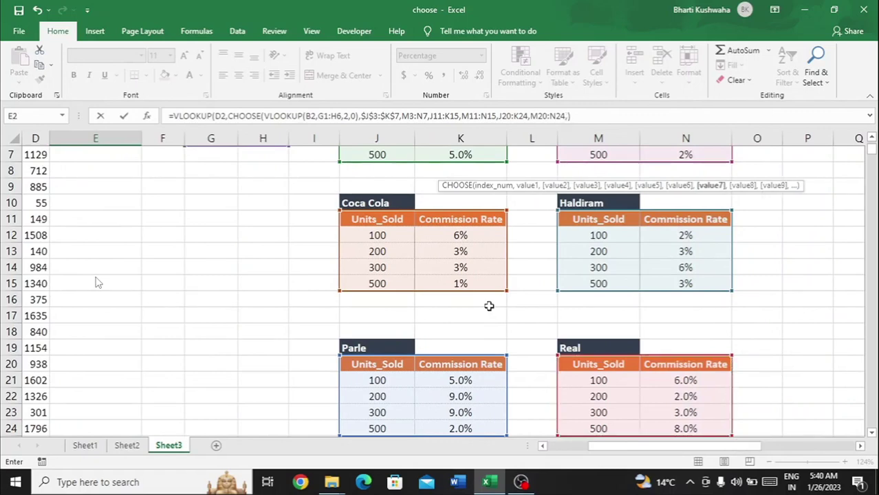
{"action": "key", "text": "BackSpace"}
{"action": "type", "text": ")"}
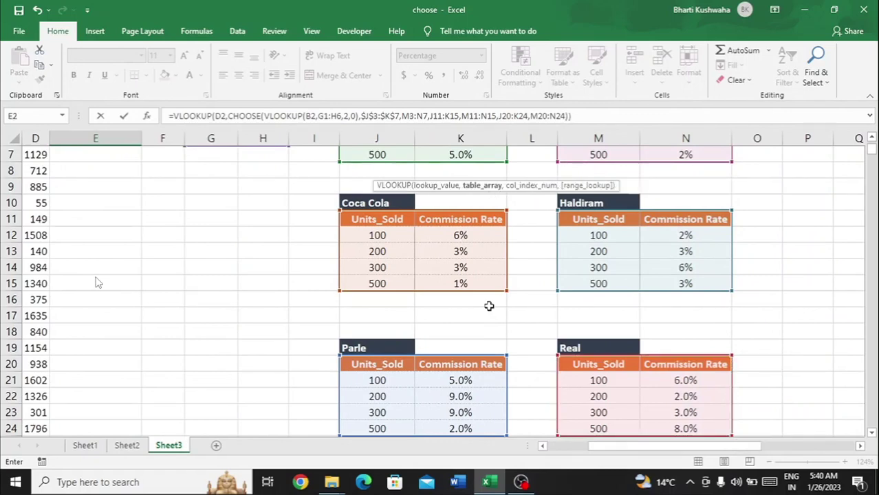
{"action": "scroll", "coordinate": [341, 241], "scroll_direction": "up", "scroll_amount": 3}
{"action": "scroll", "coordinate": [340, 239], "scroll_direction": "left", "scroll_amount": 3}
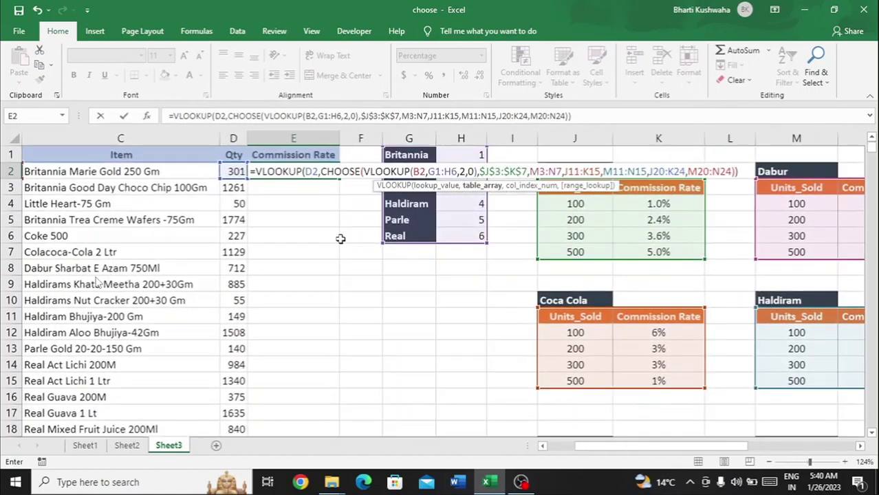
{"action": "key", "text": "F2"}
{"action": "key", "text": "Left"}
{"action": "key", "text": "Left"}
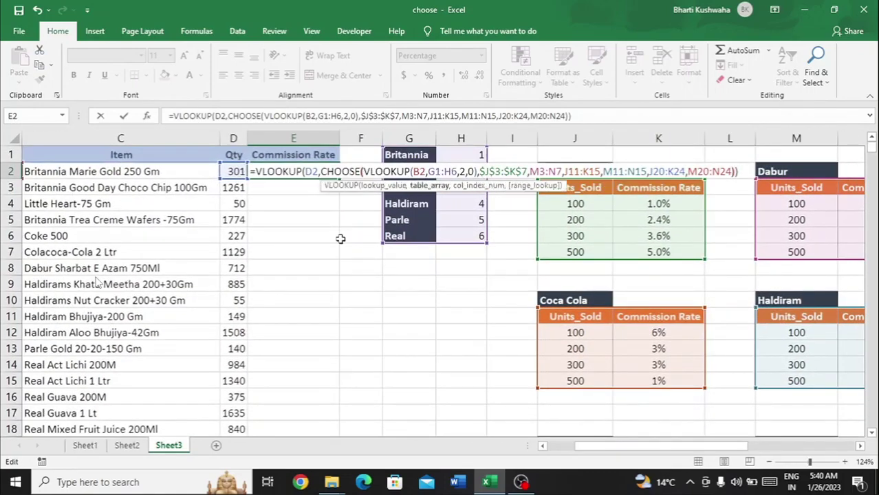
{"action": "key", "text": "ctrl+shift+Left"}
{"action": "key", "text": "ctrl+shift+Left"}
{"action": "key", "text": "ctrl+shift+Left"}
{"action": "key", "text": "ctrl+shift+Left"}
{"action": "key", "text": "ctrl+shift+Left"}
{"action": "key", "text": "ctrl+shift+Left"}
{"action": "key", "text": "ctrl+shift+Left"}
{"action": "key", "text": "ctrl+shift+Left"}
{"action": "key", "text": "ctrl+shift+Left"}
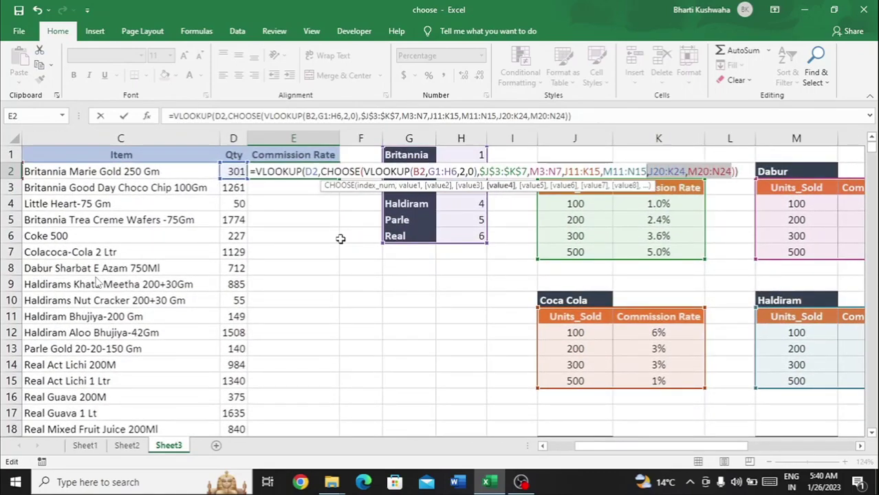
{"action": "key", "text": "ctrl+shift+Left"}
{"action": "key", "text": "ctrl+shift+Left"}
{"action": "key", "text": "ctrl+shift+Left"}
{"action": "key", "text": "ctrl+shift+Left"}
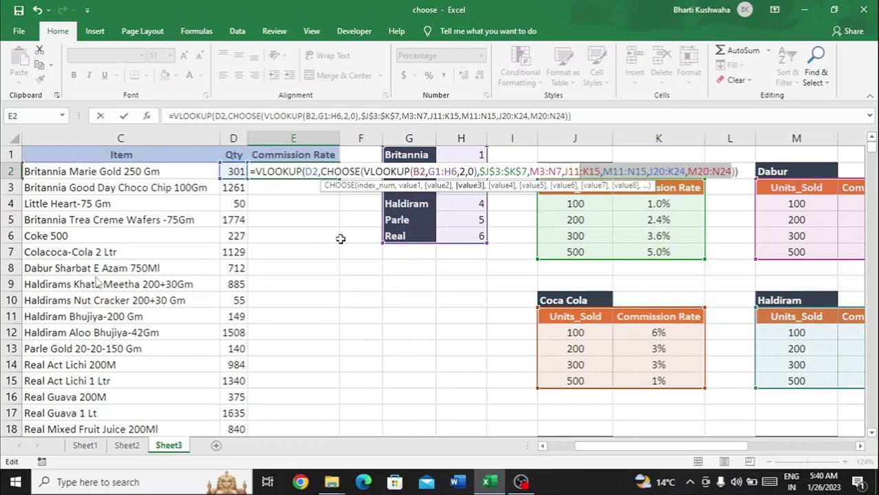
{"action": "key", "text": "ctrl+shift+Left"}
{"action": "key", "text": "ctrl+shift+Left"}
{"action": "key", "text": "ctrl+shift+Left"}
{"action": "key", "text": "ctrl+shift+Left"}
{"action": "key", "text": "ctrl+shift+Left"}
{"action": "key", "text": "ctrl+shift+Left"}
{"action": "key", "text": "ctrl+shift+Left"}
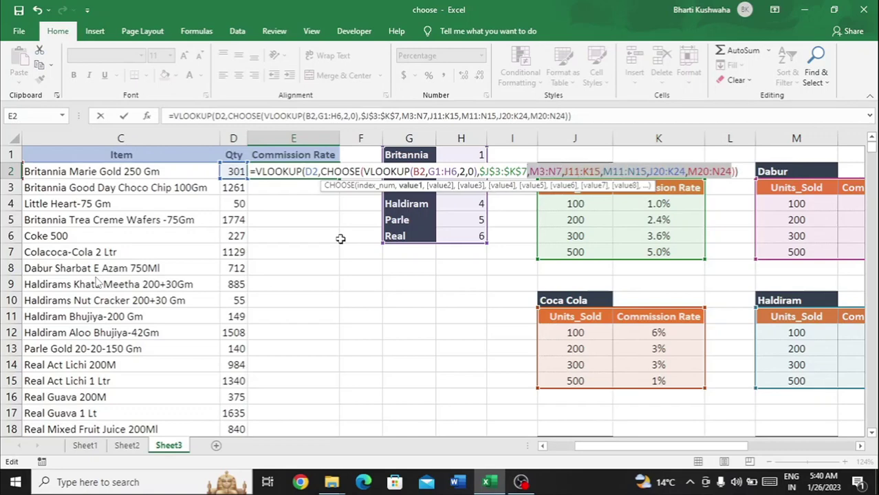
{"action": "key", "text": "Return"}
{"action": "key", "text": "Return"}
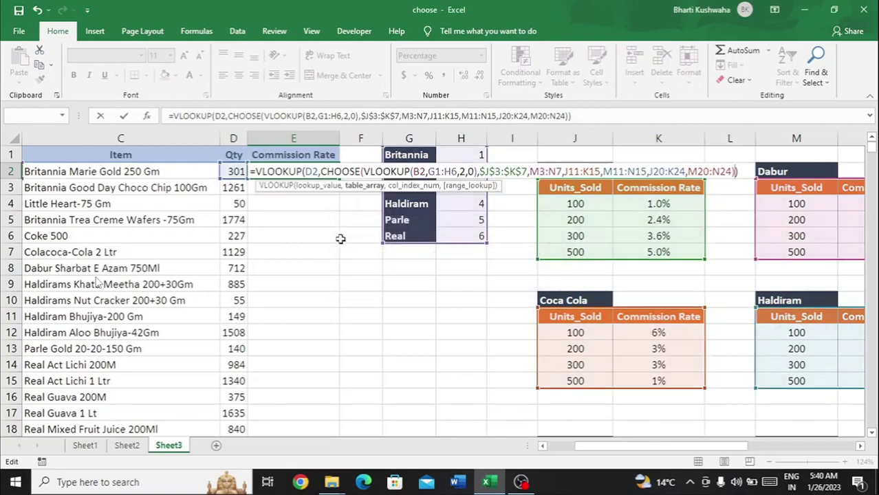
- Make the second to sixth CHOOSE ranges, from M3:N7 through M20:N24, absolute references
{"action": "key", "text": "Left"}
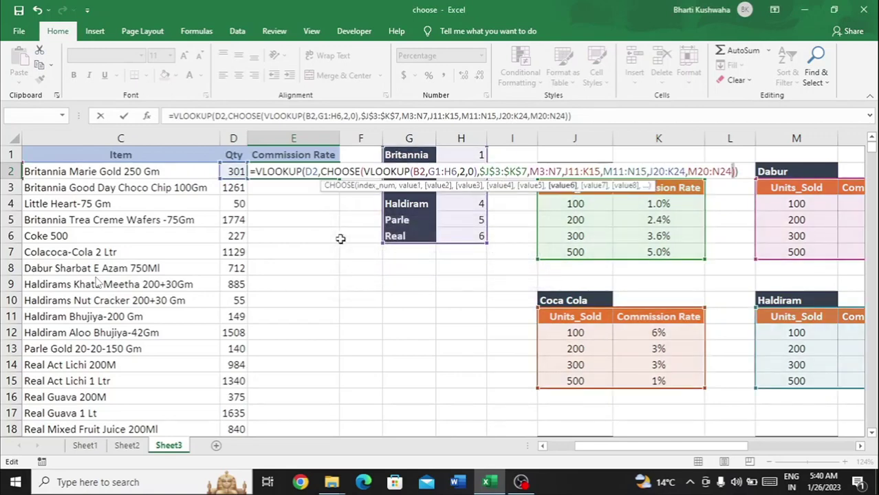
{"action": "key", "text": "shift+Left"}
{"action": "key", "text": "shift+Left"}
{"action": "key", "text": "shift+Left"}
{"action": "key", "text": "shift+Left"}
{"action": "key", "text": "shift+Left"}
{"action": "key", "text": "shift+Left"}
{"action": "key", "text": "shift+Left"}
{"action": "key", "text": "shift+Left"}
{"action": "key", "text": "shift+Left"}
{"action": "key", "text": "shift+Left"}
{"action": "key", "text": "shift+Left"}
{"action": "key", "text": "shift+Left"}
{"action": "key", "text": "shift+Left"}
{"action": "key", "text": "shift+Left"}
{"action": "key", "text": "shift+Left"}
{"action": "key", "text": "shift+Left"}
{"action": "key", "text": "shift+Left"}
{"action": "key", "text": "shift+Left"}
{"action": "key", "text": "shift+Left"}
{"action": "key", "text": "shift+Left"}
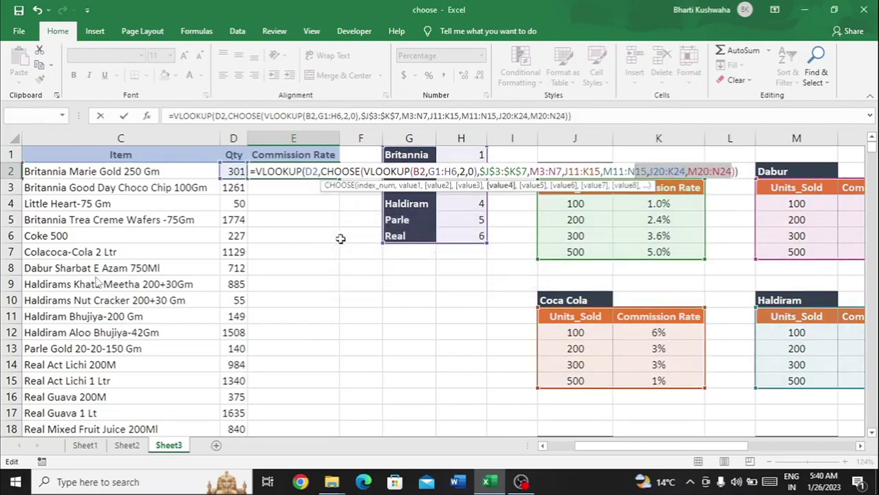
{"action": "key", "text": "shift+Left"}
{"action": "key", "text": "shift+Left"}
{"action": "key", "text": "shift+Left"}
{"action": "key", "text": "shift+Left"}
{"action": "key", "text": "shift+Left"}
{"action": "key", "text": "shift+Left"}
{"action": "key", "text": "shift+Left"}
{"action": "key", "text": "shift+Left"}
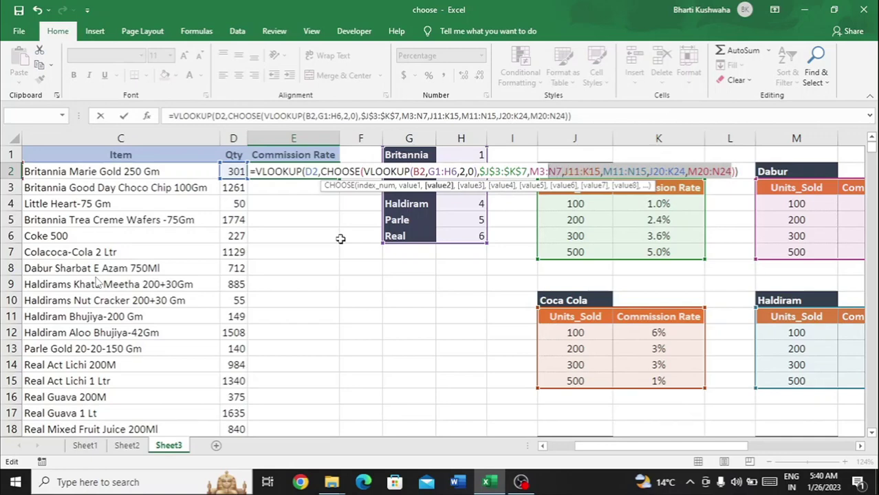
{"action": "key", "text": "F4"}
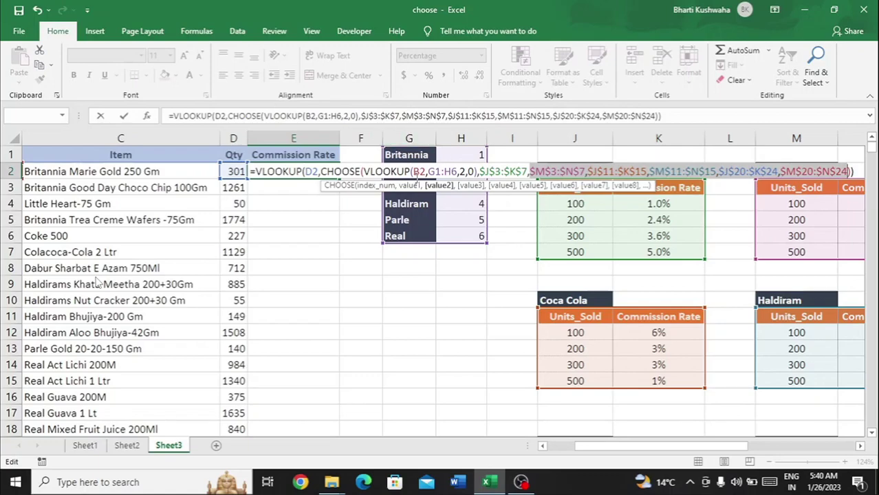
- Evaluate the nested VLOOKUP(B2,G1:H6,2,0) in place to check the brand index, and restore the expression
{"action": "scroll", "coordinate": [420, 172], "scroll_direction": "down", "scroll_amount": 1}
{"action": "scroll", "coordinate": [420, 173], "scroll_direction": "up", "scroll_amount": 1}
{"action": "scroll", "coordinate": [145, 169], "scroll_direction": "left", "scroll_amount": 1}
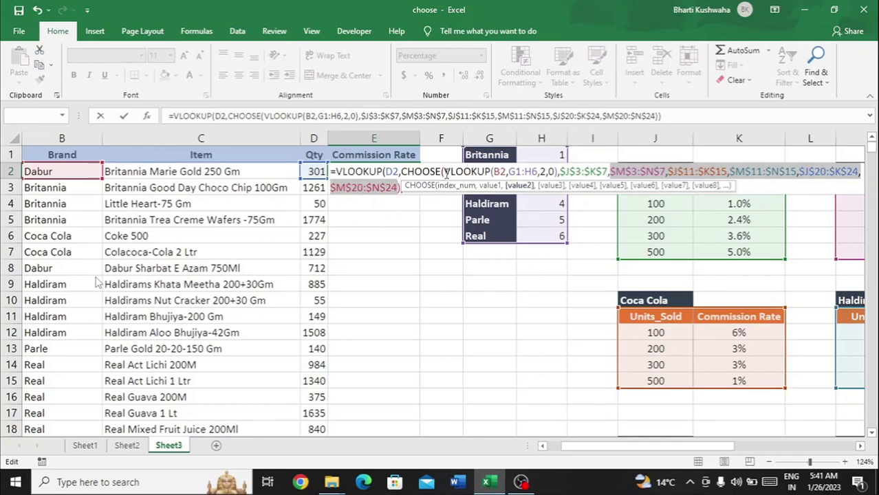
{"action": "left_click_drag", "start_coordinate": [446, 170], "coordinate": [561, 172]}
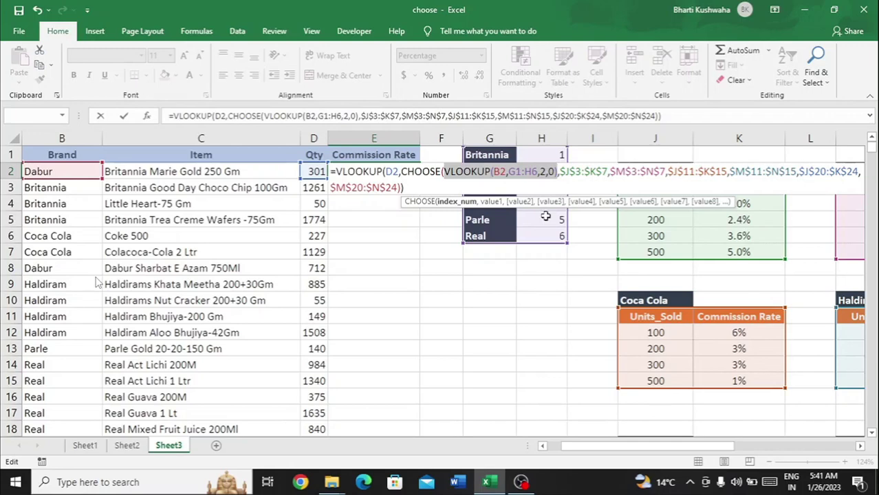
{"action": "key", "text": "F9"}
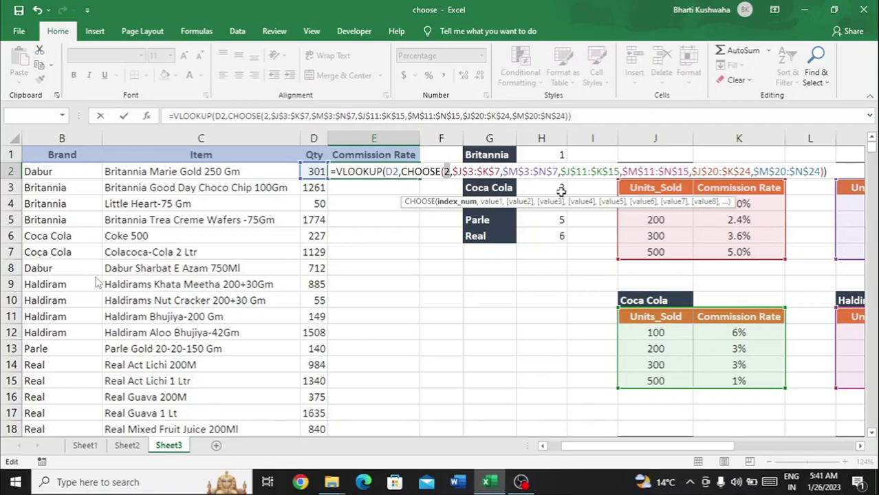
{"action": "key", "text": "ctrl+z"}
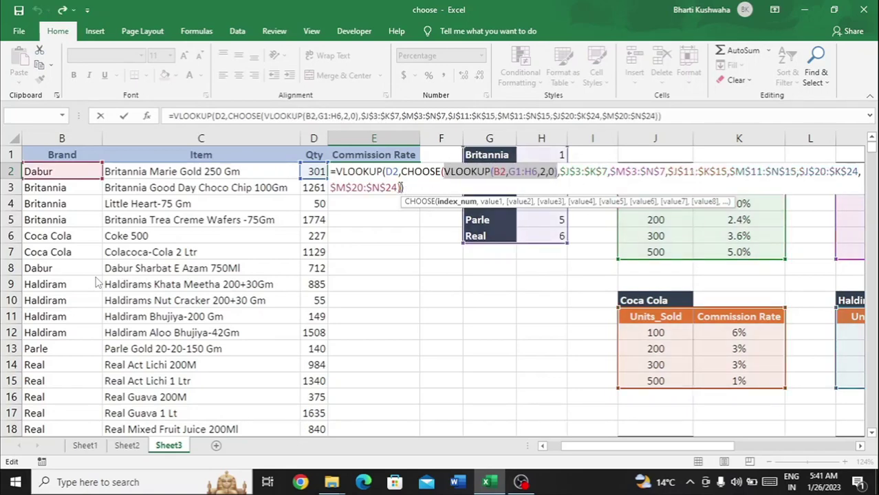
- Finish the outer VLOOKUP's arguments after CHOOSE with column index 2 and range lookup 1 for an approximate match
{"action": "left_click", "coordinate": [404, 187]}
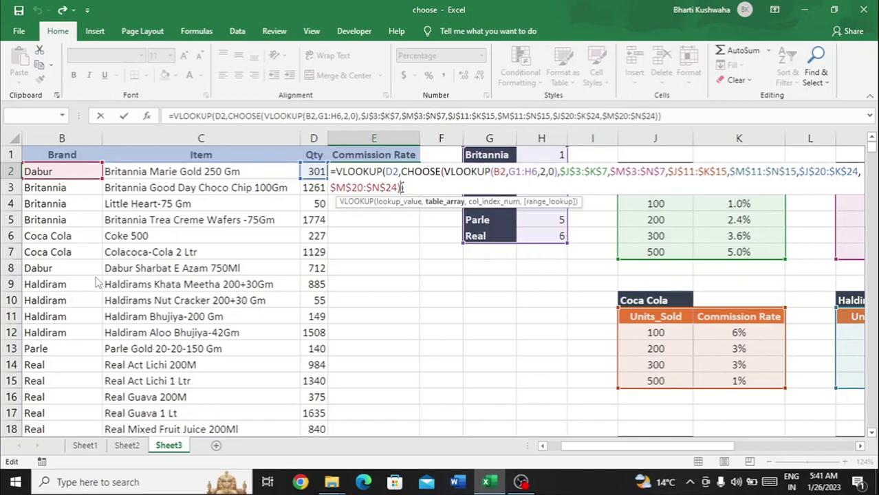
{"action": "scroll", "coordinate": [639, 228], "scroll_direction": "up", "scroll_amount": 1}
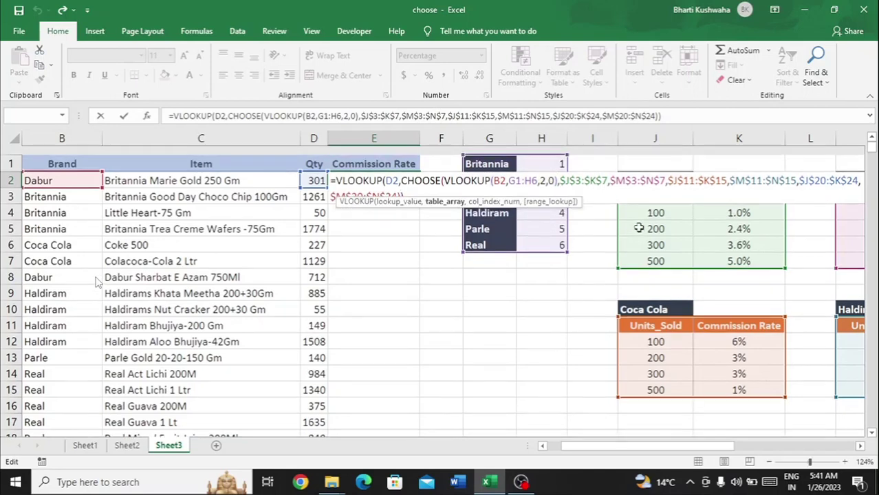
{"action": "scroll", "coordinate": [639, 228], "scroll_direction": "down", "scroll_amount": 1}
{"action": "type", "text": ","}
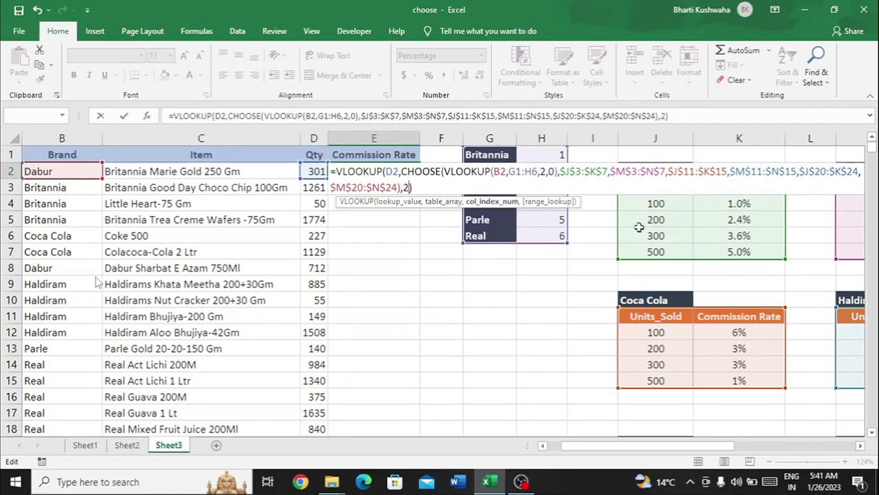
{"action": "type", "text": "2,1"}
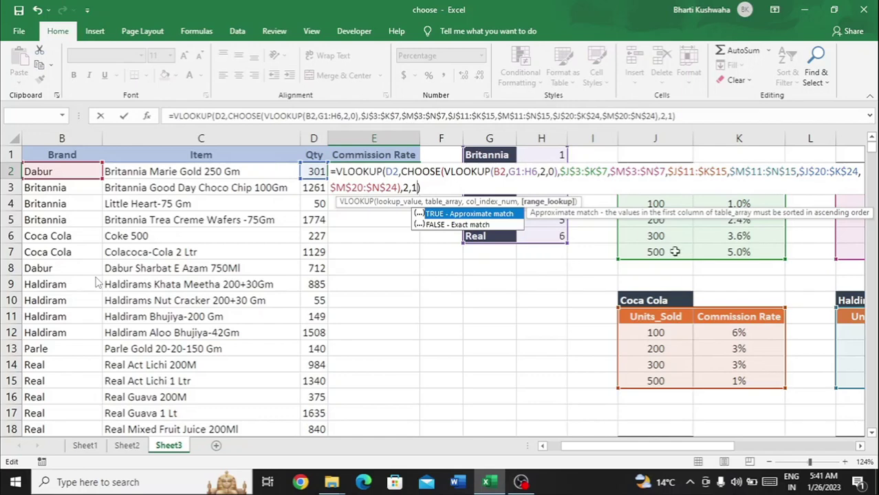
- Commit the completed commission-rate formula in E2
{"action": "key", "text": "Right"}
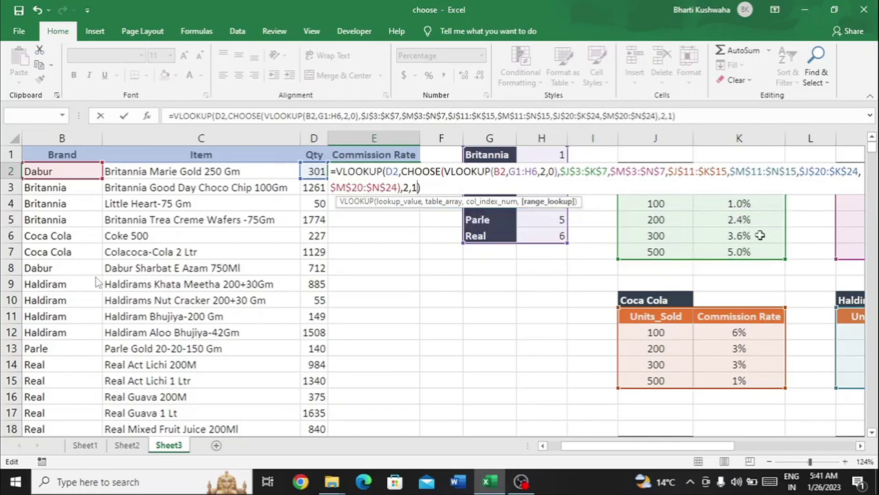
{"action": "key", "text": "Return"}
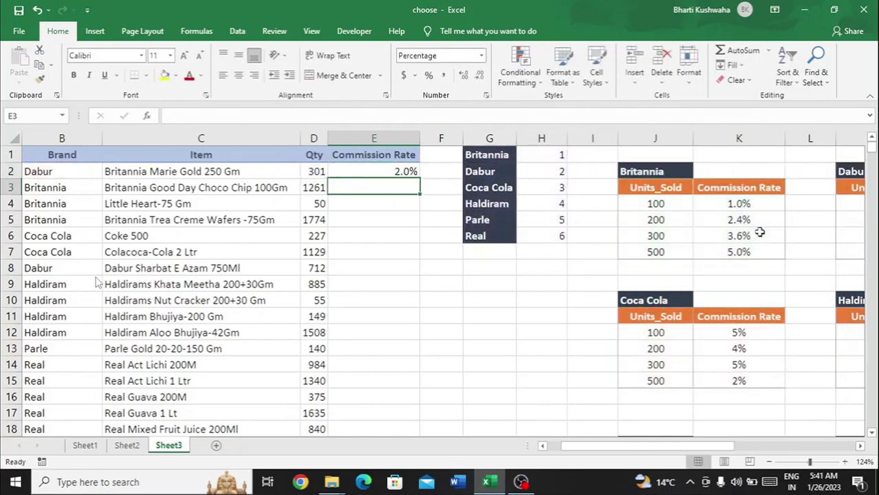
{"action": "key", "text": "Up"}
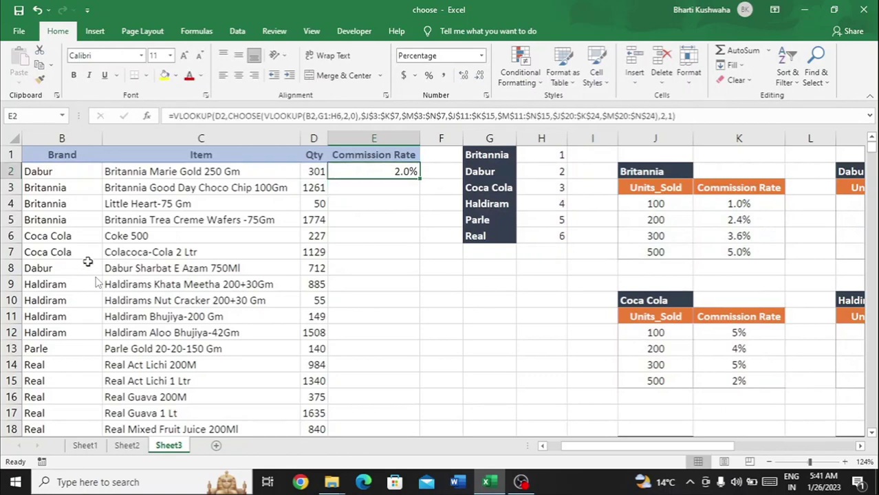
- Compare the E2 commission rate with the Dabur rate table for the quantity in D2
{"action": "scroll", "coordinate": [127, 257], "scroll_direction": "left", "scroll_amount": 1}
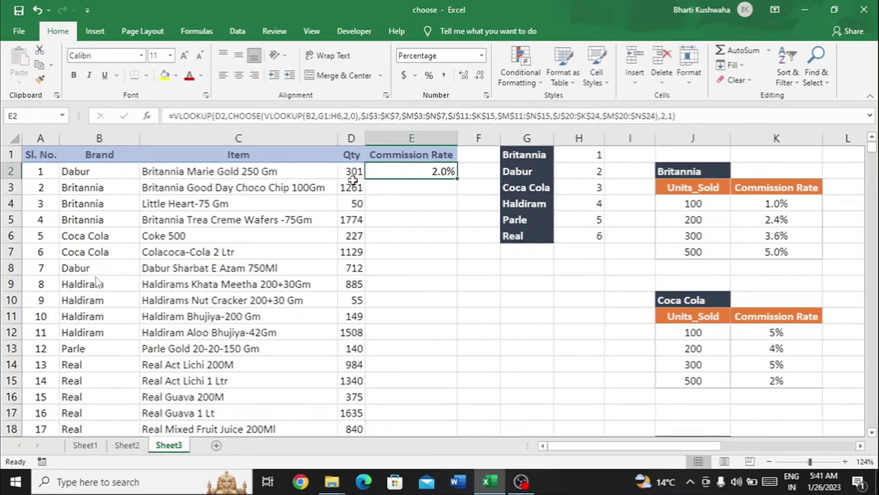
{"action": "scroll", "coordinate": [482, 227], "scroll_direction": "right", "scroll_amount": 3}
{"action": "scroll", "coordinate": [680, 237], "scroll_direction": "left", "scroll_amount": 1}
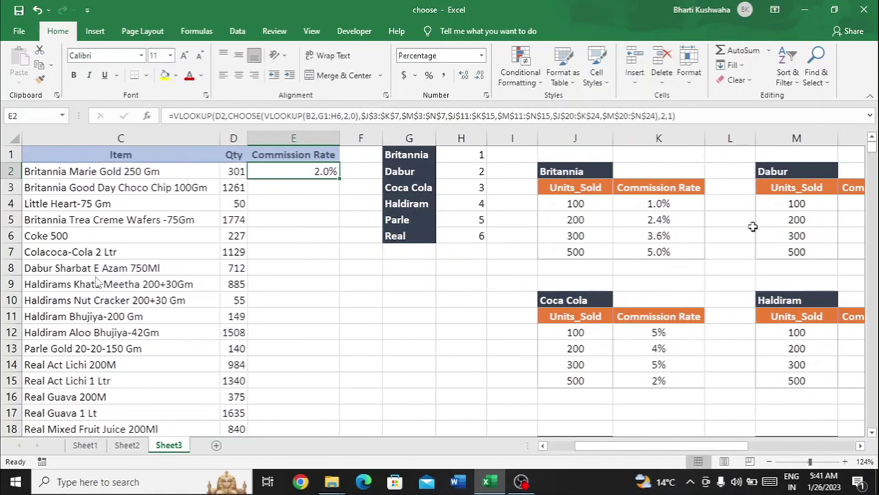
{"action": "scroll", "coordinate": [753, 227], "scroll_direction": "right", "scroll_amount": 1}
{"action": "scroll", "coordinate": [753, 227], "scroll_direction": "left", "scroll_amount": 2}
{"action": "key", "text": "alt+Tab"}
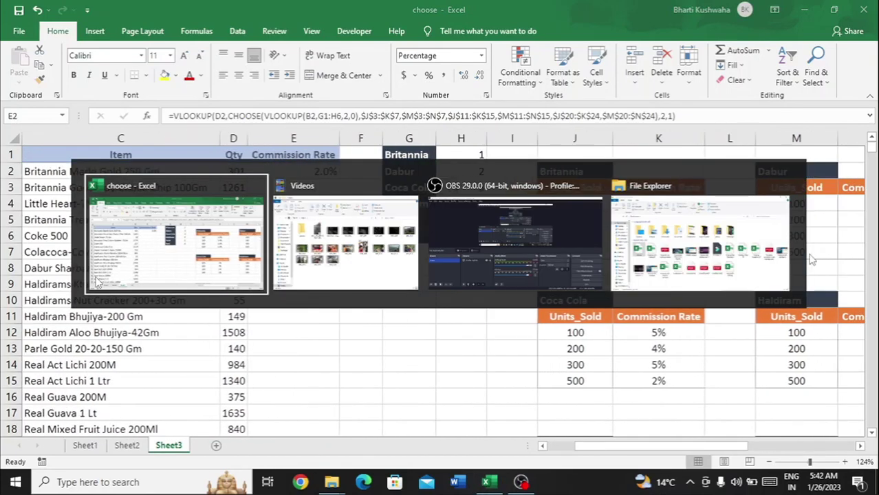
{"action": "scroll", "coordinate": [853, 243], "scroll_direction": "right", "scroll_amount": 2}
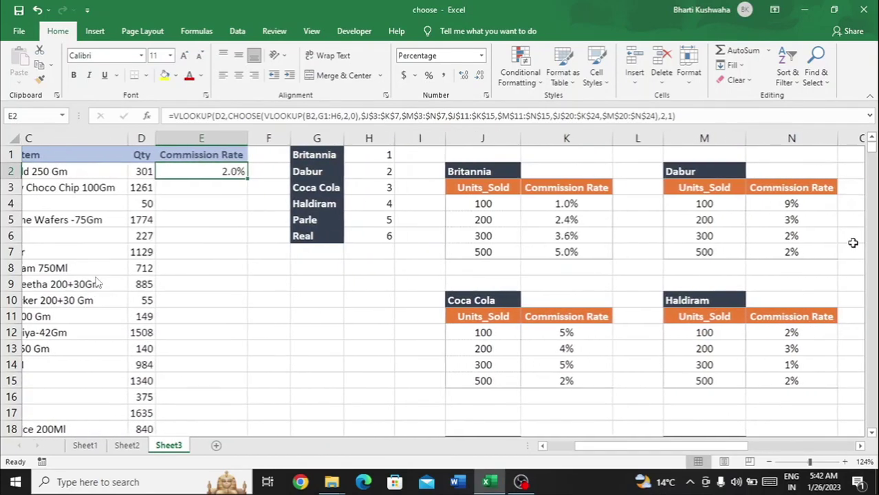
{"action": "scroll", "coordinate": [853, 242], "scroll_direction": "left", "scroll_amount": 3}
{"action": "scroll", "coordinate": [853, 242], "scroll_direction": "right", "scroll_amount": 1}
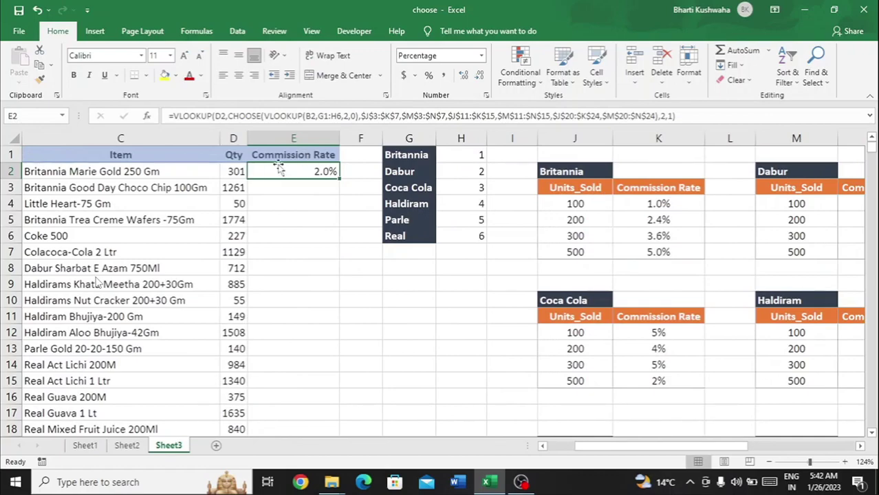
- Fill the E2 formula down the Commission Rate column through E769
{"action": "key", "text": "Left"}
{"action": "key", "text": "ctrl+Down"}
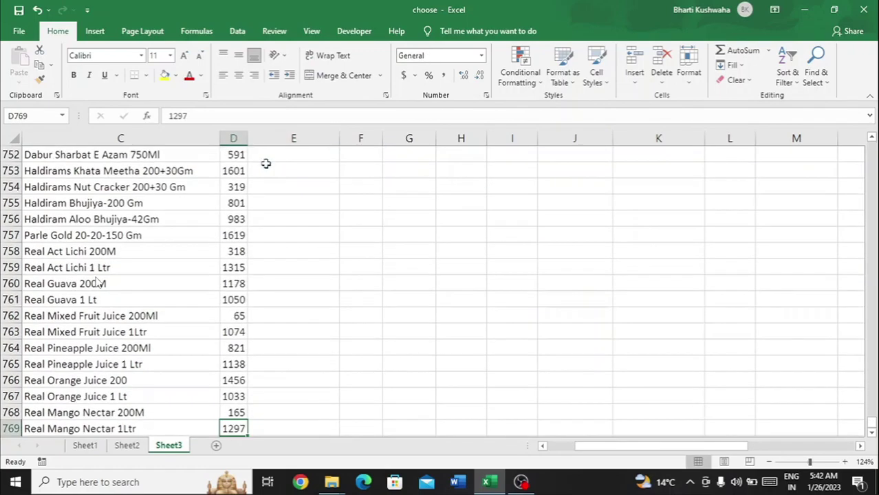
{"action": "key", "text": "Right"}
{"action": "key", "text": "ctrl+shift+Up"}
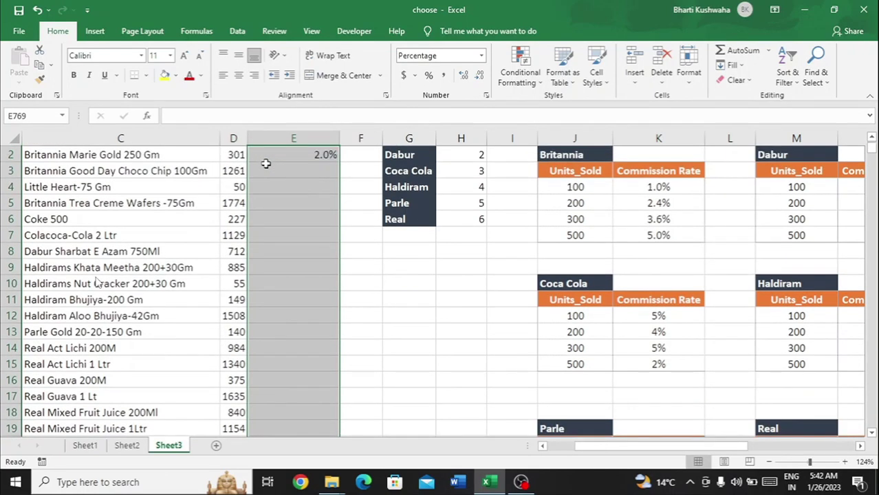
{"action": "key", "text": "ctrl+d"}
{"action": "scroll", "coordinate": [344, 171], "scroll_direction": "up", "scroll_amount": 1}
{"action": "scroll", "coordinate": [344, 171], "scroll_direction": "left", "scroll_amount": 1}
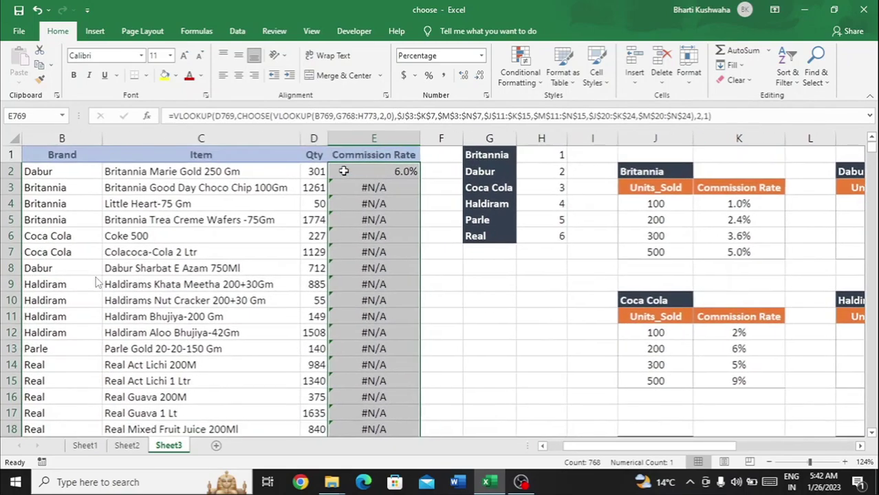
- Inspect the filled formula in the last Commission Rate cell, E769, and return to E2 without changing it
{"action": "key", "text": "F2"}
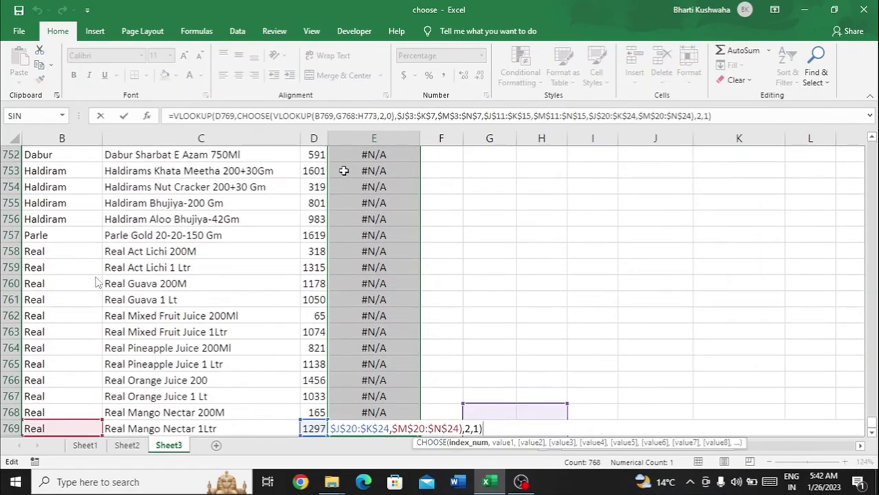
{"action": "key", "text": "Home"}
{"action": "key", "text": "Escape"}
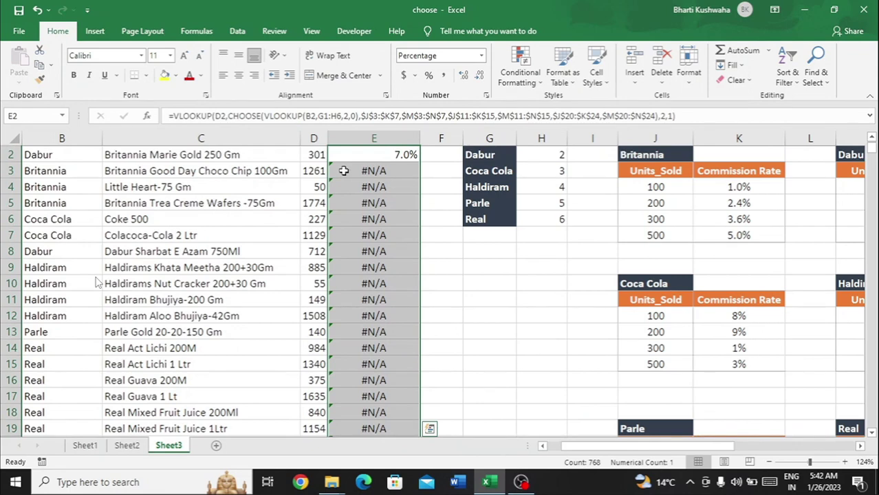
{"action": "key", "text": "ctrl+q"}
{"action": "key", "text": "Escape"}
{"action": "key", "text": "Up"}
{"action": "key", "text": "Down"}
- Make the brand index range G1:H6 in E2's nested VLOOKUP an absolute reference
{"action": "key", "text": "F2"}
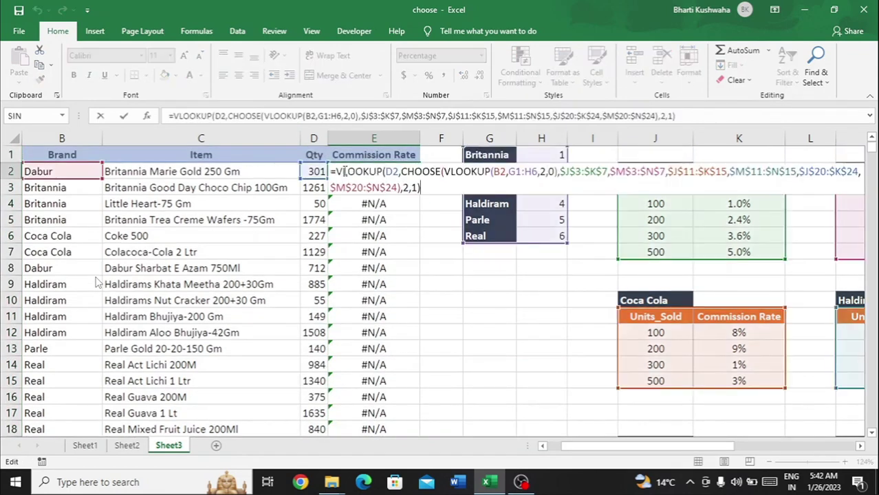
{"action": "key", "text": "Left"}
{"action": "key", "text": "Left"}
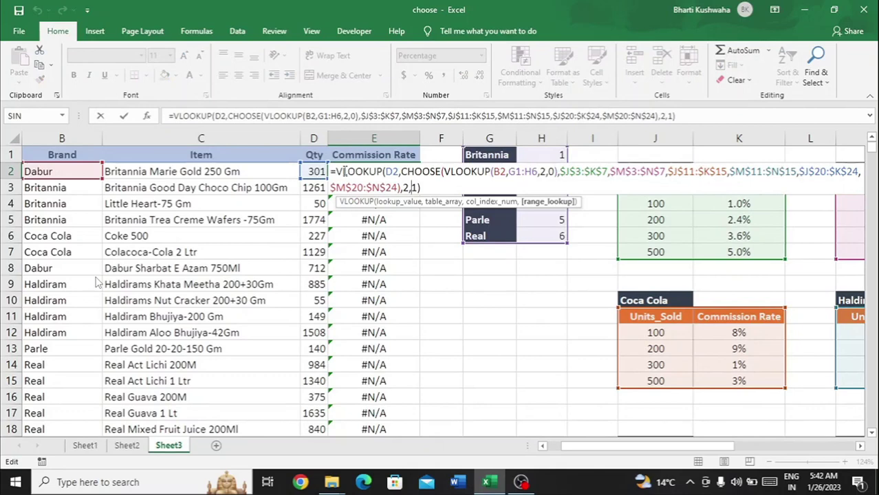
{"action": "key", "text": "Up"}
{"action": "key", "text": "Right"}
{"action": "key", "text": "Right"}
{"action": "key", "text": "Right"}
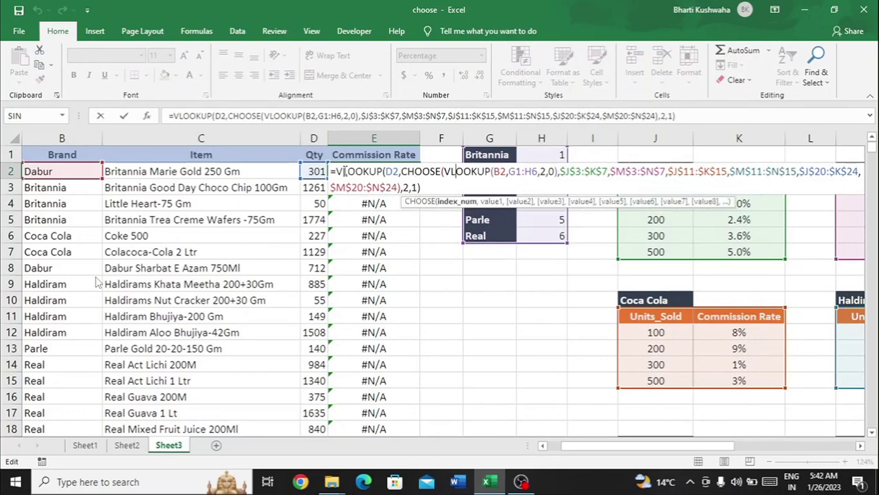
{"action": "key", "text": "Right"}
{"action": "key", "text": "Right"}
{"action": "key", "text": "Right"}
{"action": "key", "text": "Right"}
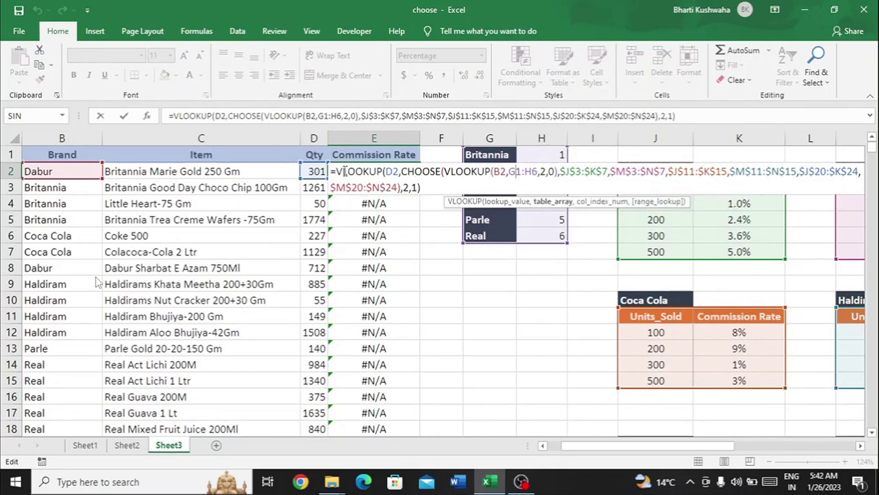
{"action": "key", "text": "shift+Right"}
{"action": "key", "text": "F4"}
{"action": "key", "text": "Return"}
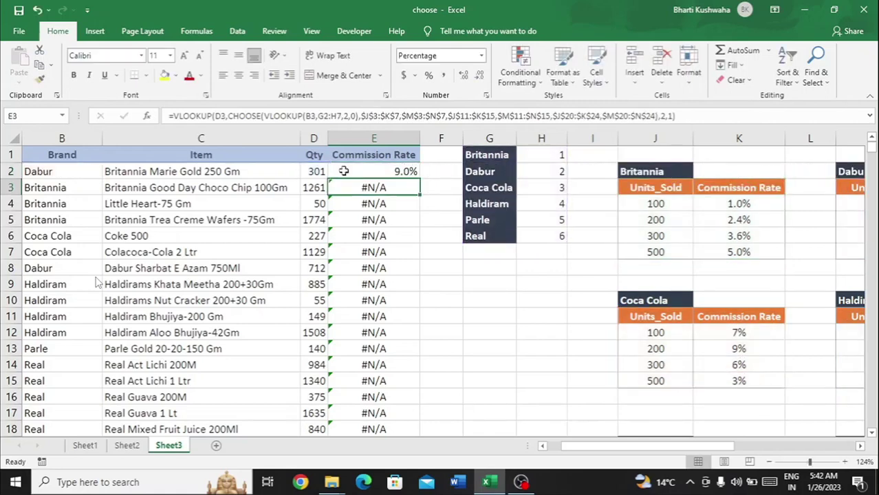
- Fill the corrected E2 formula down the Commission Rate column through E769 and review the filled rates
{"action": "left_click", "coordinate": [343, 172]}
{"action": "scroll", "coordinate": [344, 170], "scroll_direction": "down", "scroll_amount": 2}
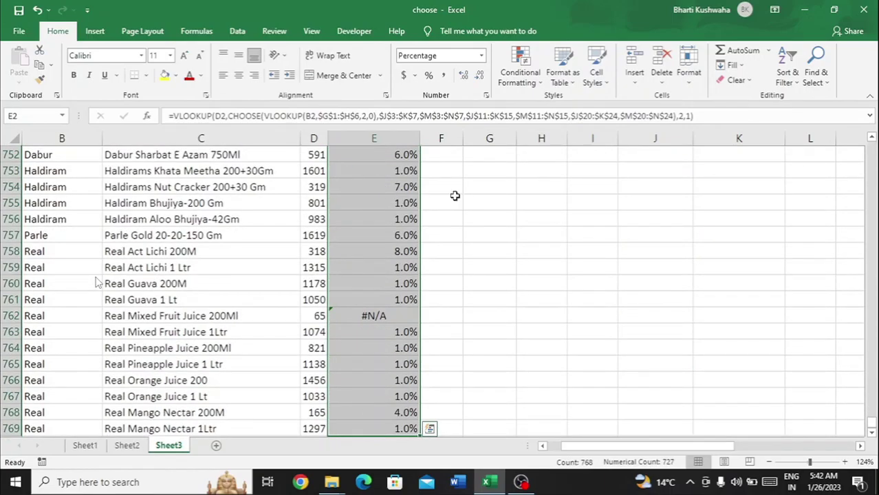
{"action": "scroll", "coordinate": [403, 191], "scroll_direction": "up", "scroll_amount": 10}
{"action": "scroll", "coordinate": [402, 192], "scroll_direction": "up", "scroll_amount": 20}
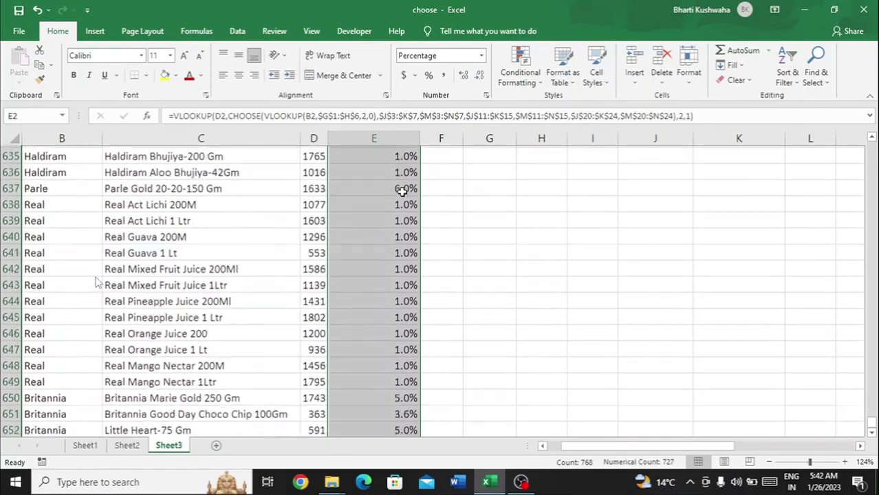
{"action": "scroll", "coordinate": [402, 191], "scroll_direction": "up", "scroll_amount": 19}
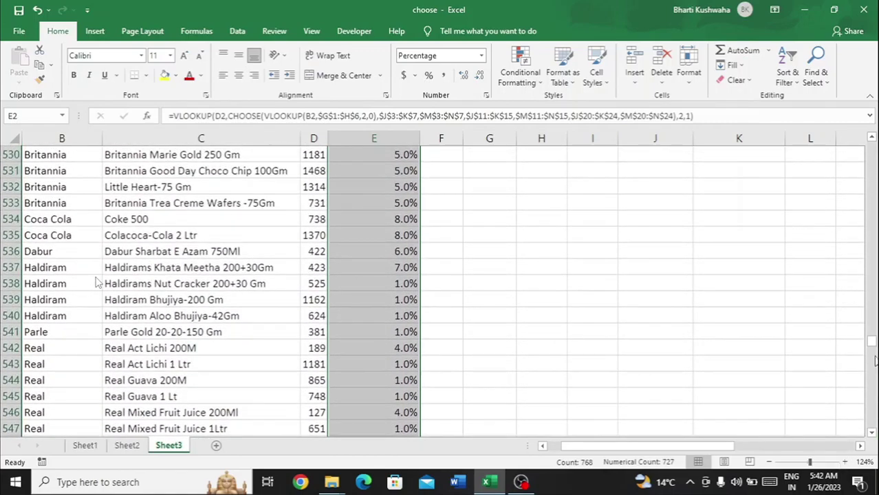
{"action": "left_click_drag", "start_coordinate": [872, 344], "coordinate": [870, 95]}
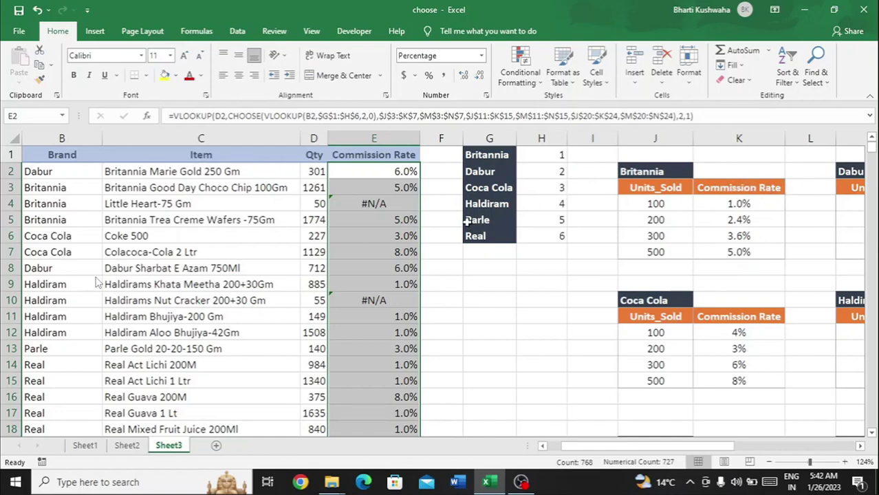
- Wrap the E2 formula in IFERROR with a single space, " ", as the value returned on error
{"action": "key", "text": "Up"}
{"action": "key", "text": "Down"}
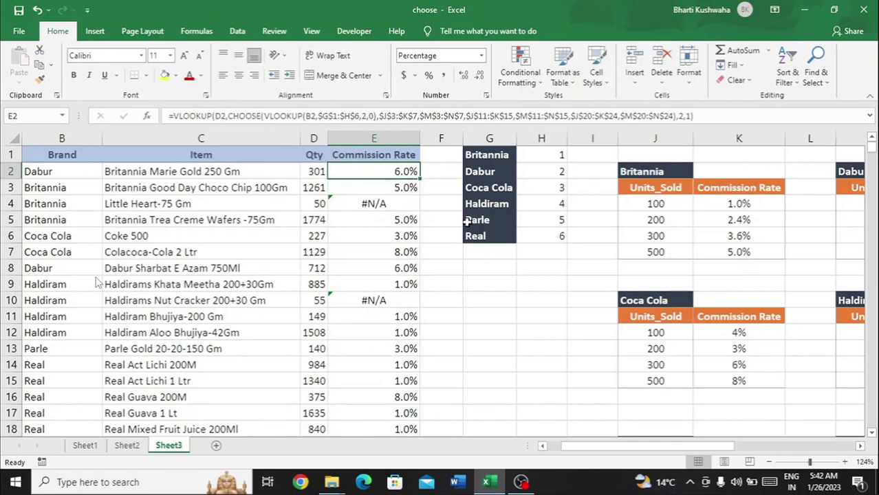
{"action": "key", "text": "F2"}
{"action": "key", "text": "Left"}
{"action": "key", "text": "Left"}
{"action": "key", "text": "Left"}
{"action": "key", "text": "Left"}
{"action": "key", "text": "Left"}
{"action": "key", "text": "Left"}
{"action": "key", "text": "Left"}
{"action": "key", "text": "Left"}
{"action": "key", "text": "Left"}
{"action": "key", "text": "Left"}
{"action": "key", "text": "Left"}
{"action": "key", "text": "Left"}
{"action": "key", "text": "Left"}
{"action": "key", "text": "Left"}
{"action": "key", "text": "Left"}
{"action": "key", "text": "Left"}
{"action": "key", "text": "Left"}
{"action": "key", "text": "Left"}
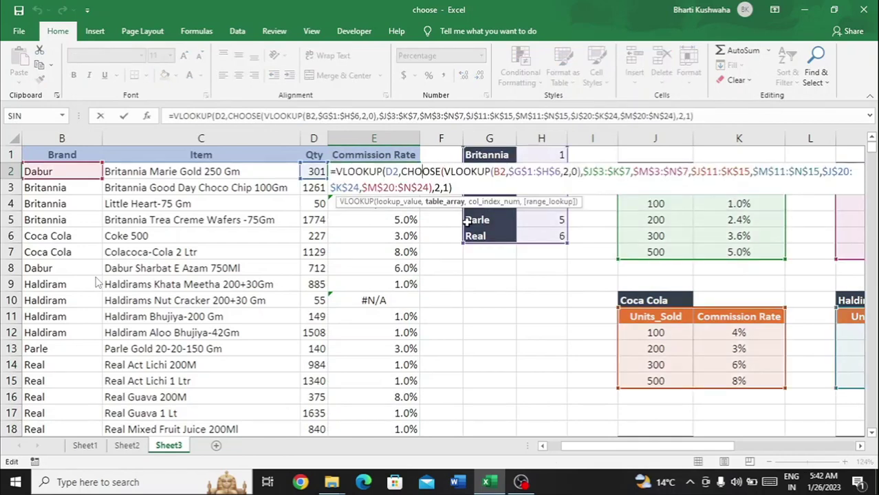
{"action": "type", "text": "iferror"}
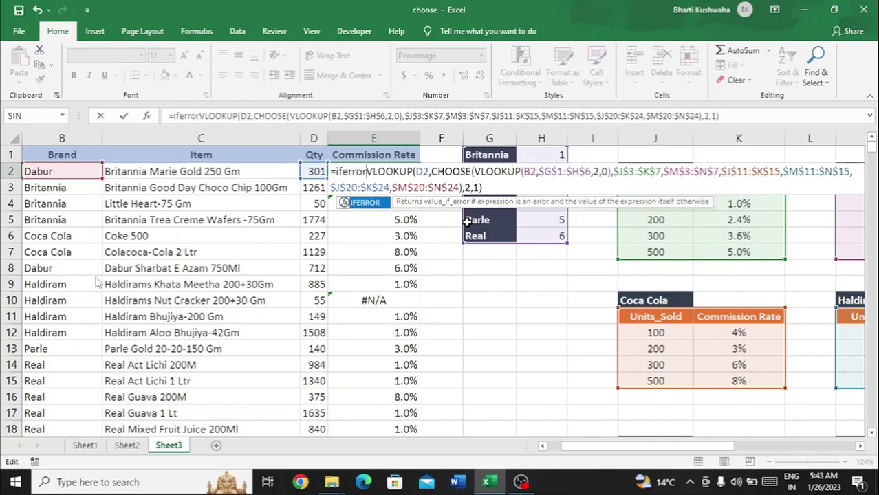
{"action": "key", "text": "Tab"}
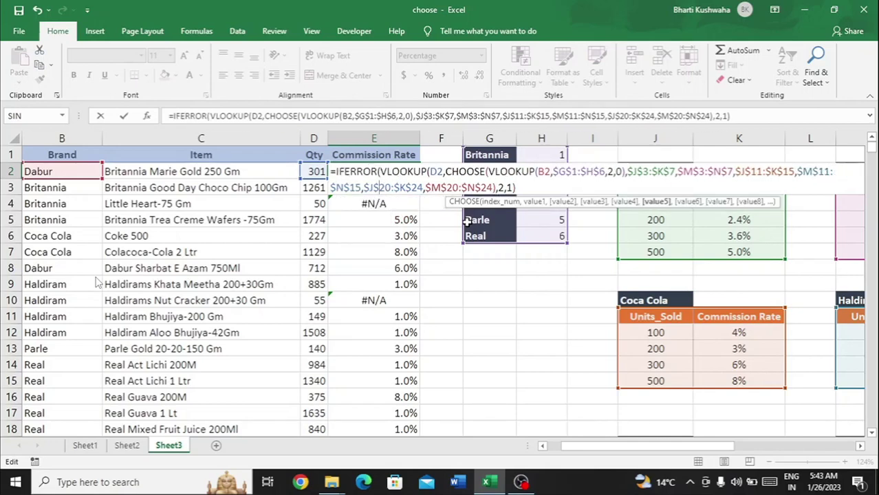
{"action": "type", "text": ","}
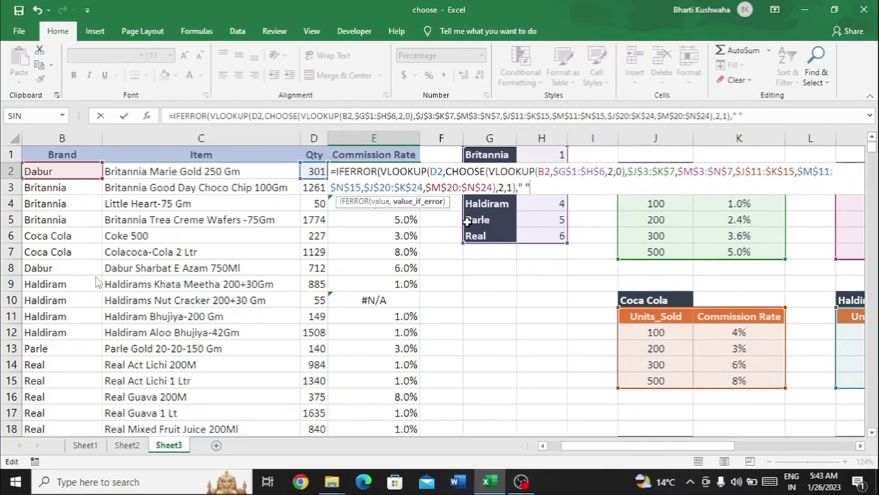
{"action": "type", "text": "\" \")"}
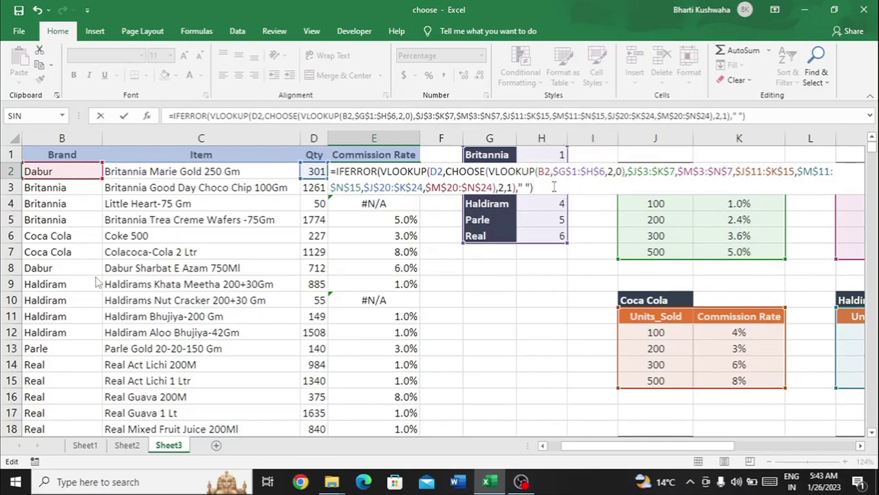
{"action": "key", "text": "ctrl+Return"}
- Fill the IFERROR formula from E2 down through E769 and go back to the column's header
{"action": "key", "text": "ctrl+shift+Down"}
{"action": "key", "text": "ctrl+d"}
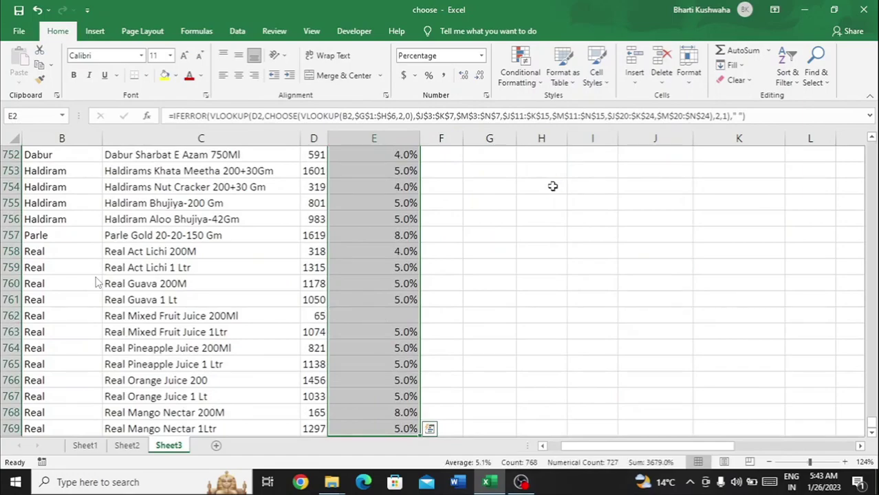
{"action": "scroll", "coordinate": [446, 207], "scroll_direction": "up", "scroll_amount": 20}
{"action": "scroll", "coordinate": [447, 206], "scroll_direction": "up", "scroll_amount": 20}
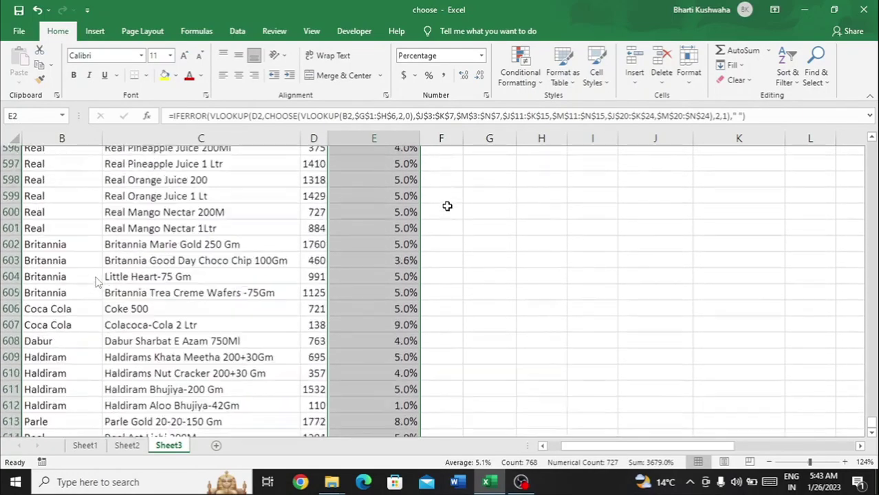
{"action": "key", "text": "ctrl+Up"}
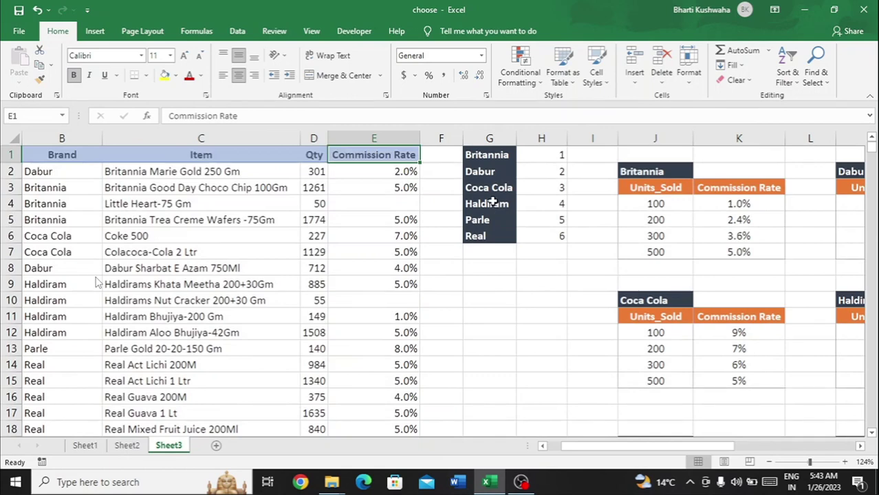
- Insert an entire blank column between Qty and Commission Rate
{"action": "scroll", "coordinate": [313, 222], "scroll_direction": "left", "scroll_amount": 1}
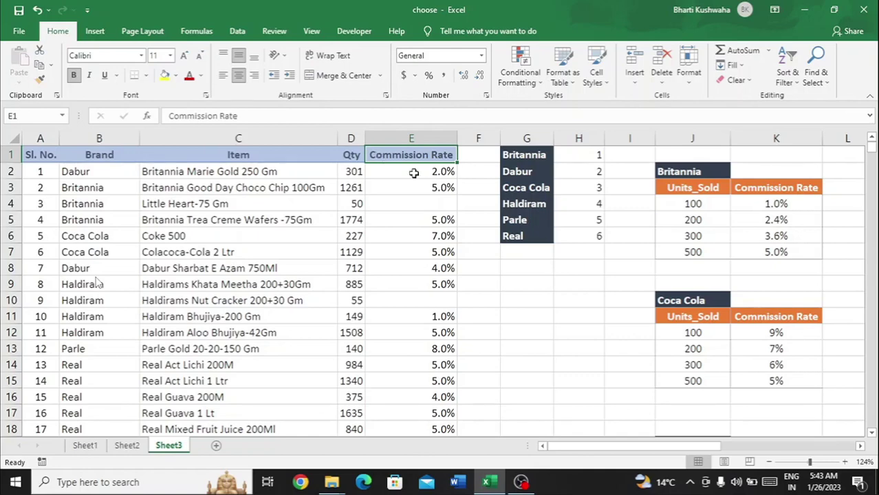
{"action": "key", "text": "Left"}
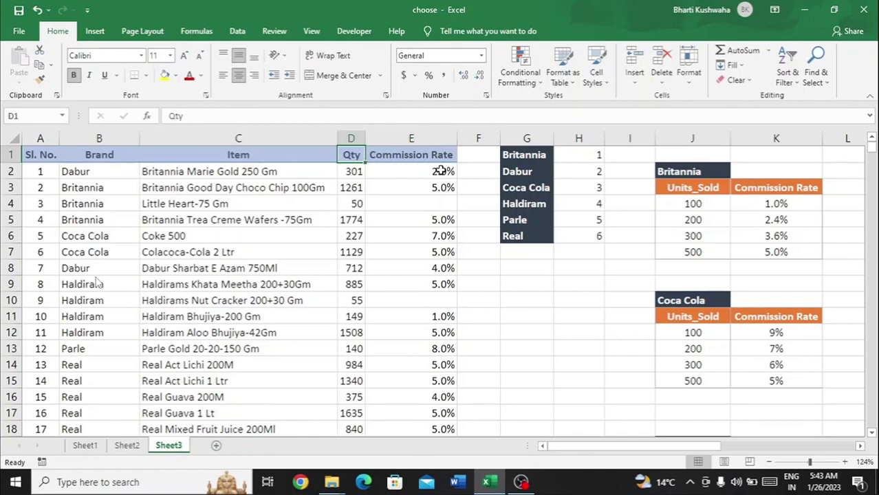
{"action": "key", "text": "Down"}
{"action": "key", "text": "Right"}
{"action": "key", "text": "Up"}
{"action": "key", "text": "ctrl+shift+Down"}
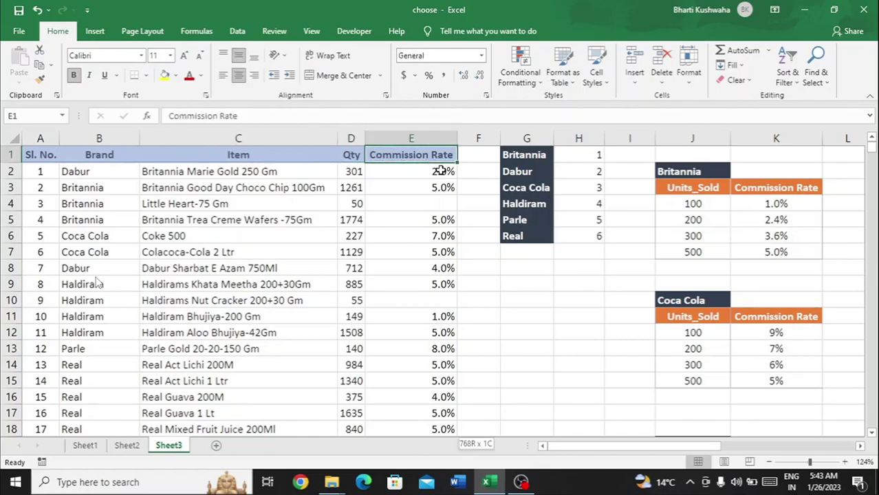
{"action": "key", "text": "ctrl+shift+plus"}
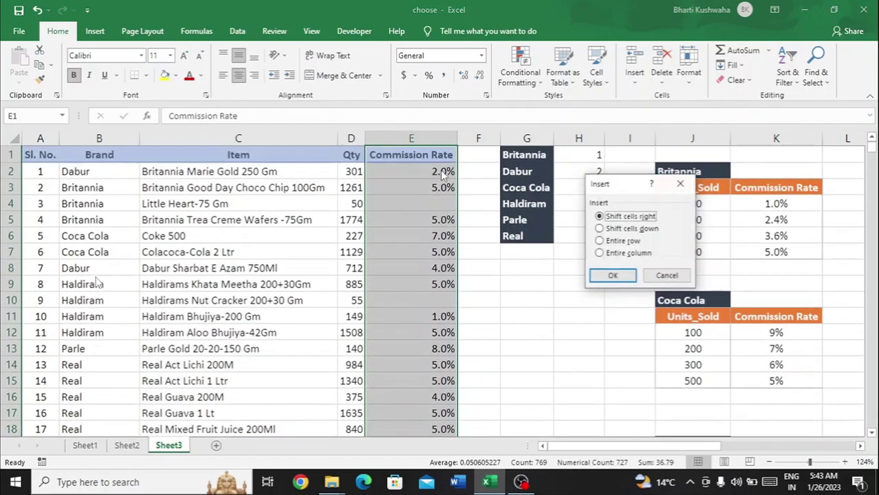
{"action": "left_click", "coordinate": [610, 253]}
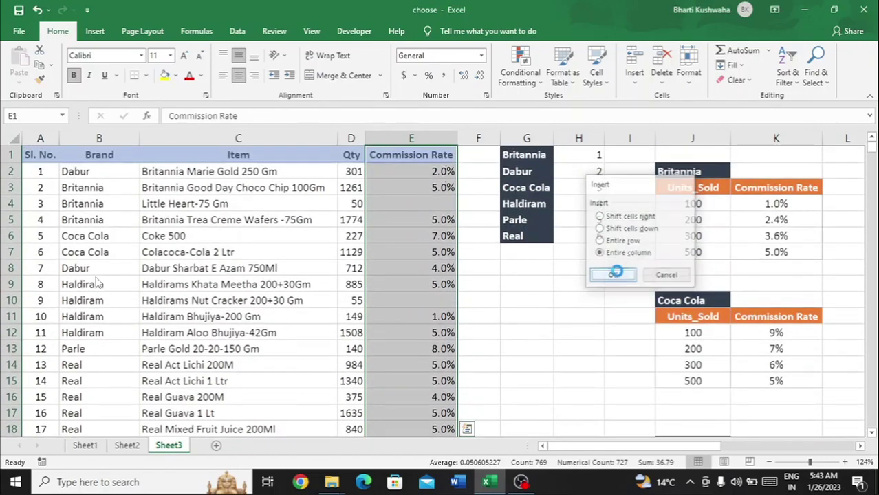
{"action": "left_click", "coordinate": [614, 276]}
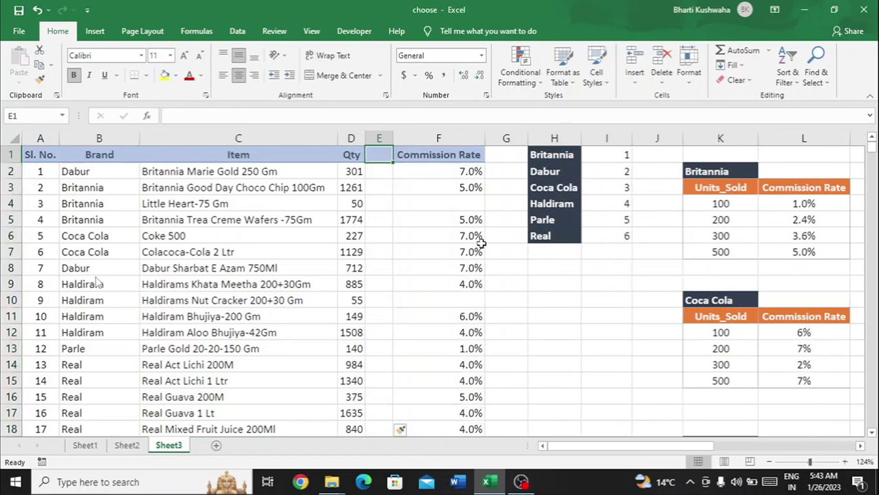
- Enter the header "rate" in E1 and the value 100 for the first item in E2
{"action": "type", "text": "ratw"}
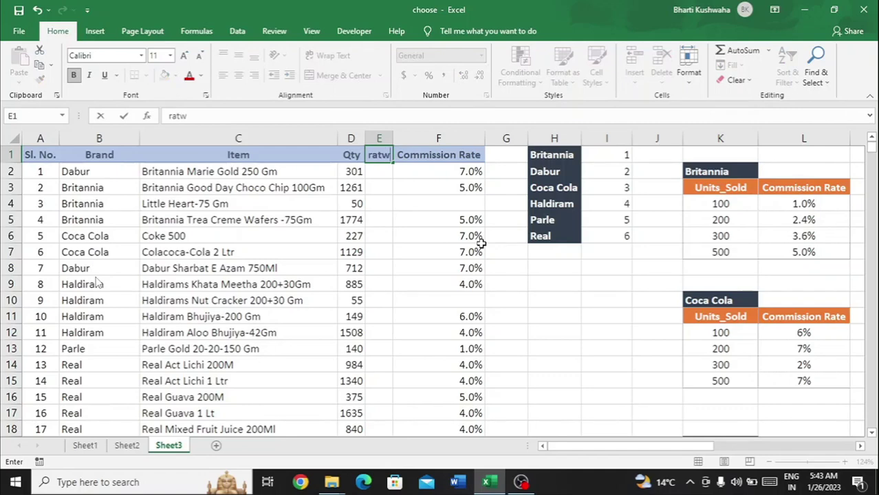
{"action": "key", "text": "BackSpace"}
{"action": "type", "text": "e"}
{"action": "key", "text": "Return"}
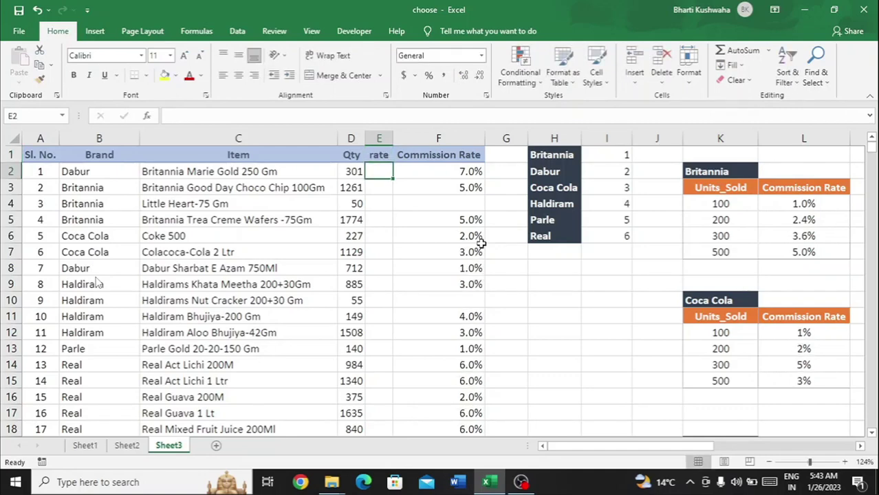
{"action": "type", "text": "100"}
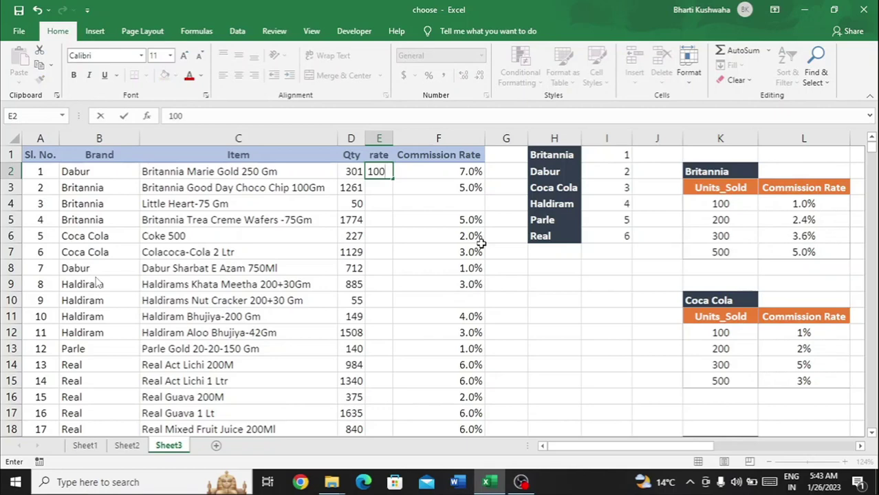
{"action": "key", "text": "Tab"}
- Enter the header "sale" in G1 and start a formula for the first item in G2
{"action": "key", "text": "Tab"}
{"action": "key", "text": "Up"}
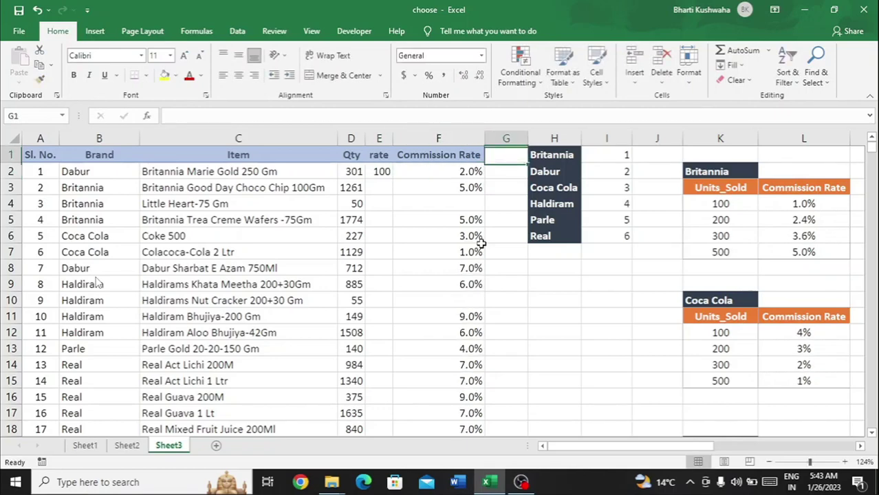
{"action": "type", "text": "sale"}
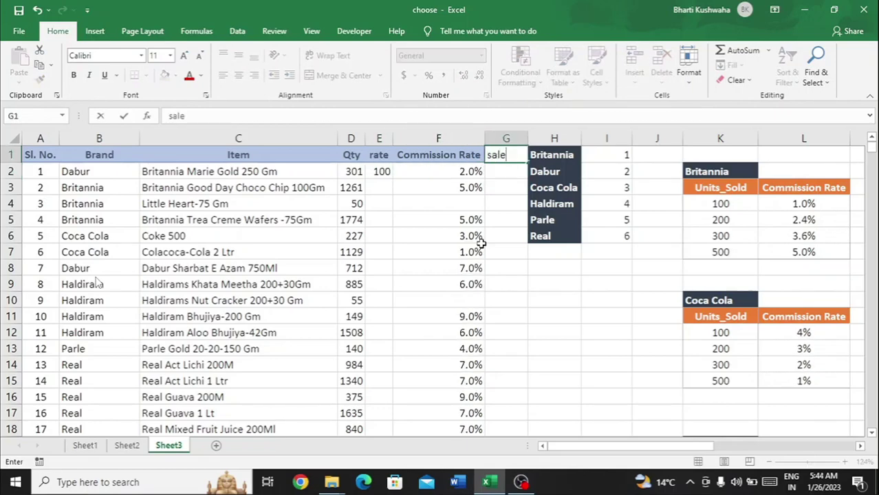
{"action": "key", "text": "Return"}
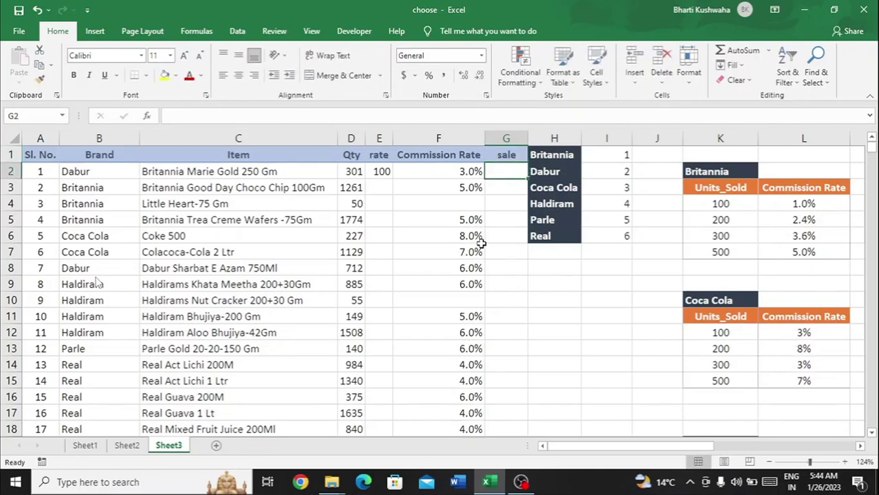
{"action": "type", "text": "="}
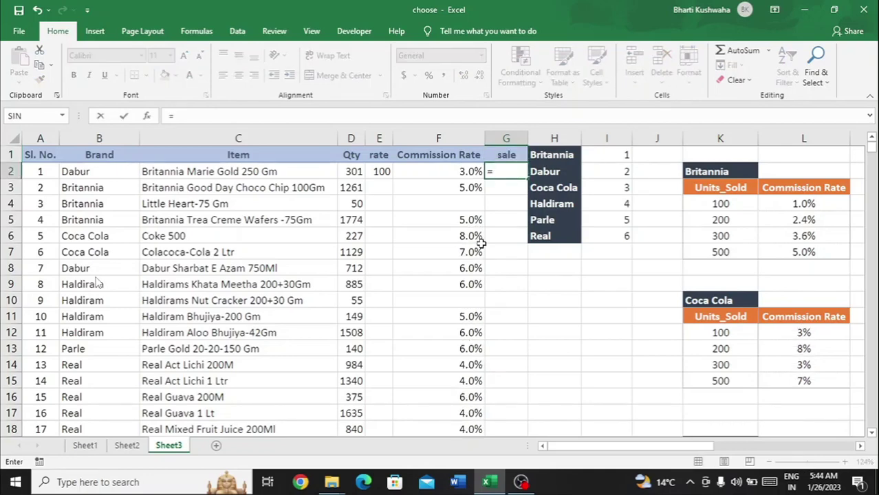